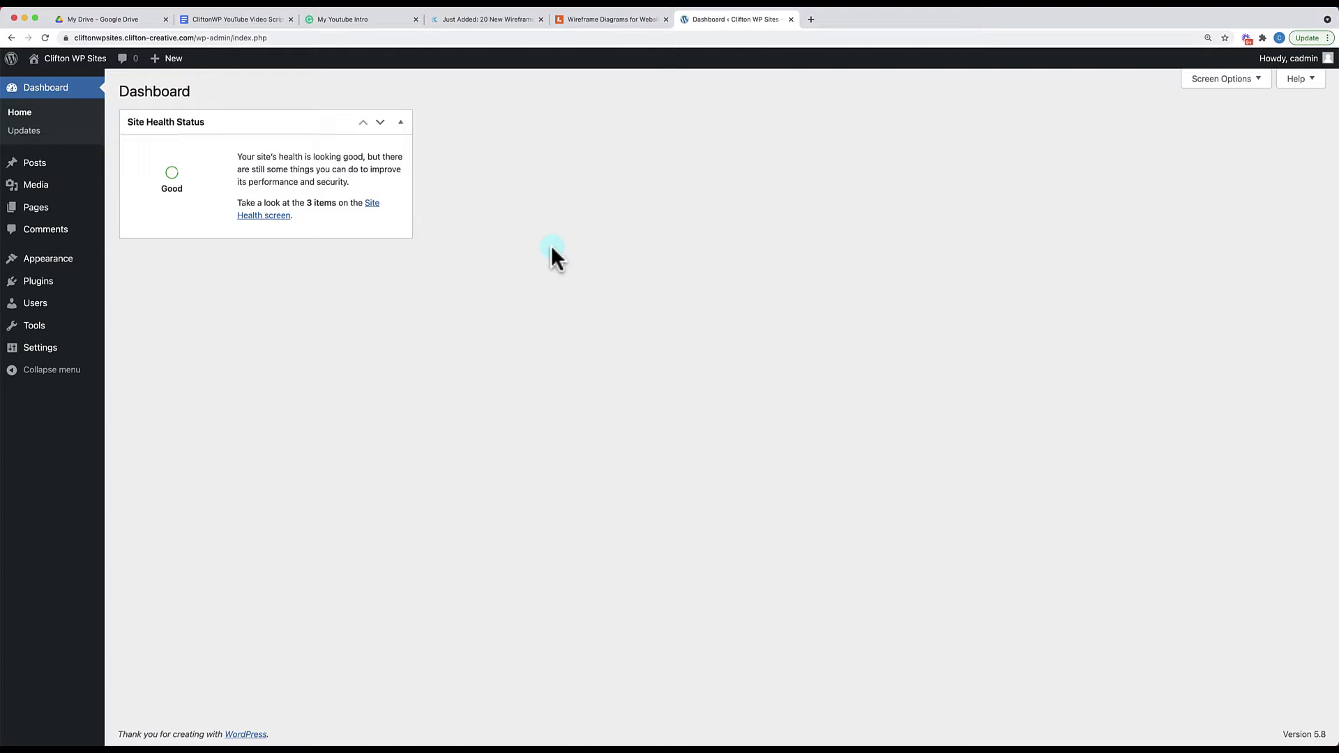
Confirm Kadence Blocks is already active via a 'kadence blocks' search, then view Themes showing Kadence 1.0.30
mouse_move(38, 281)
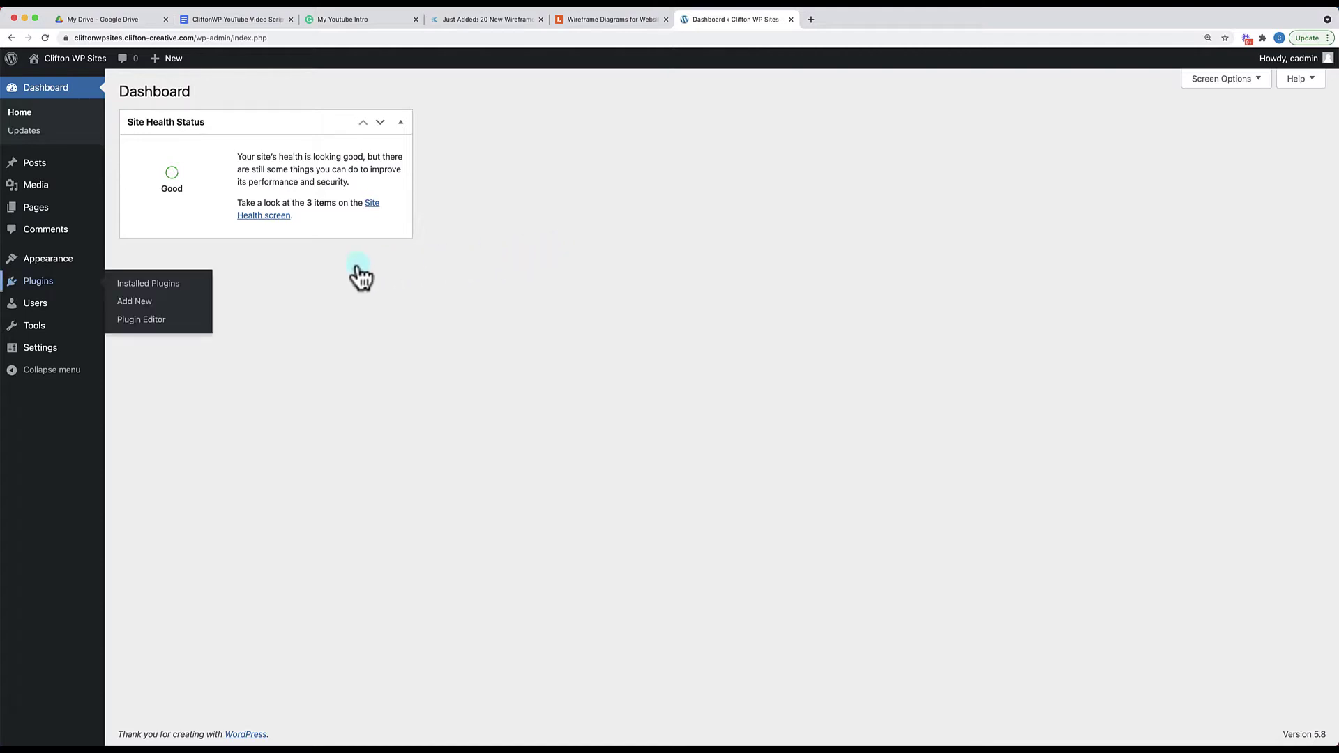
left_click(139, 283)
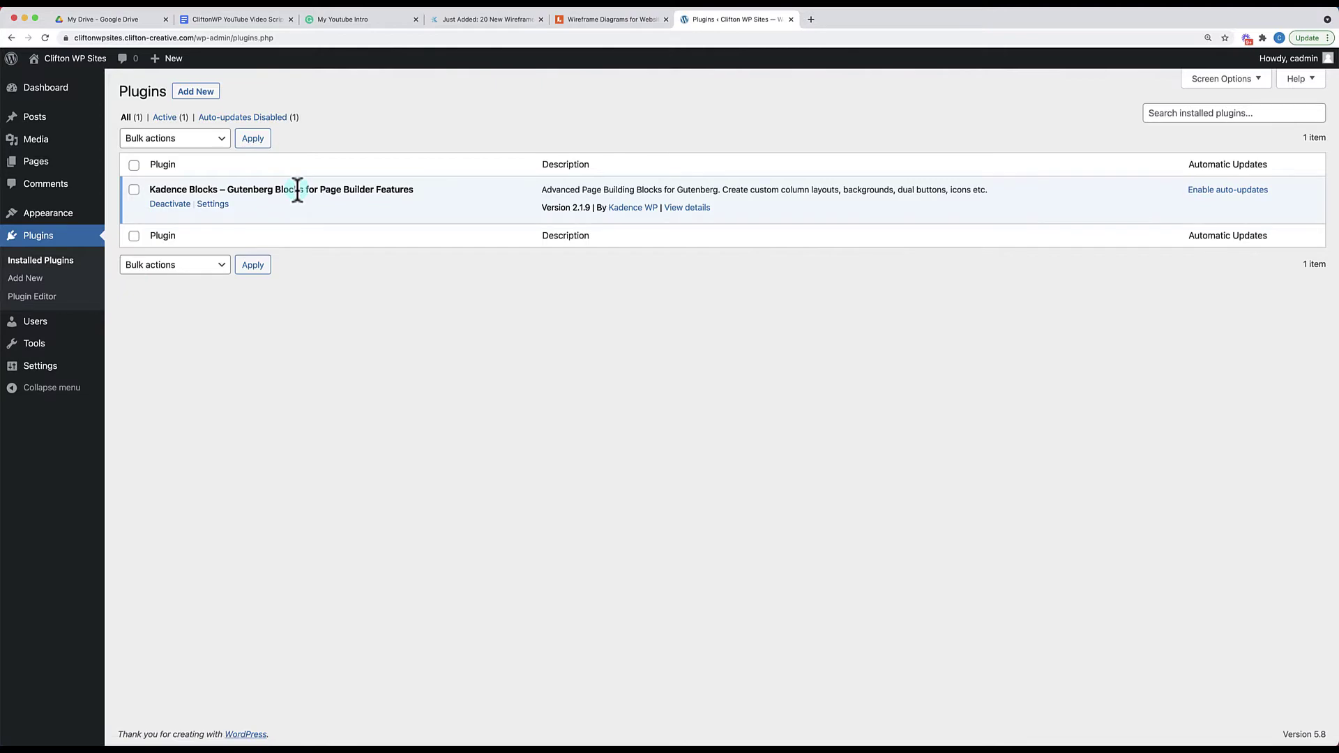
left_click(211, 96)
left_click(1169, 130)
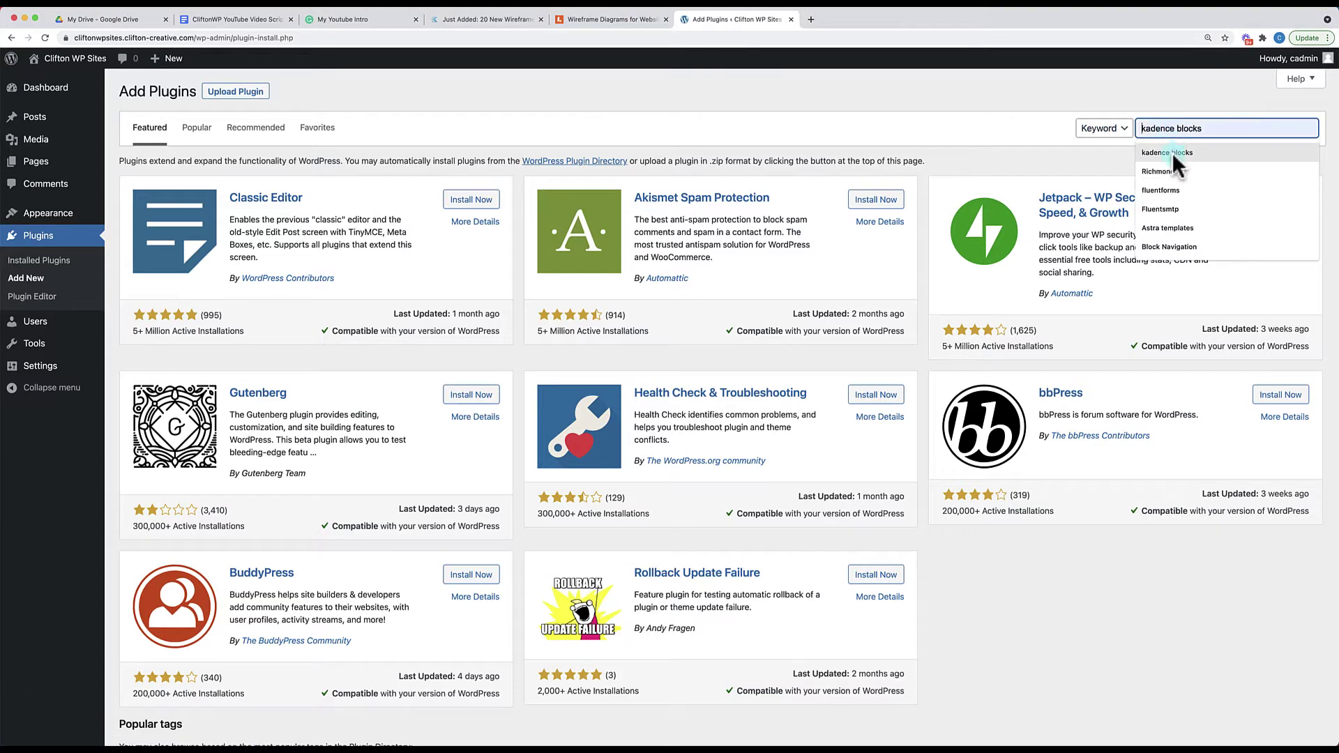
left_click(1172, 152)
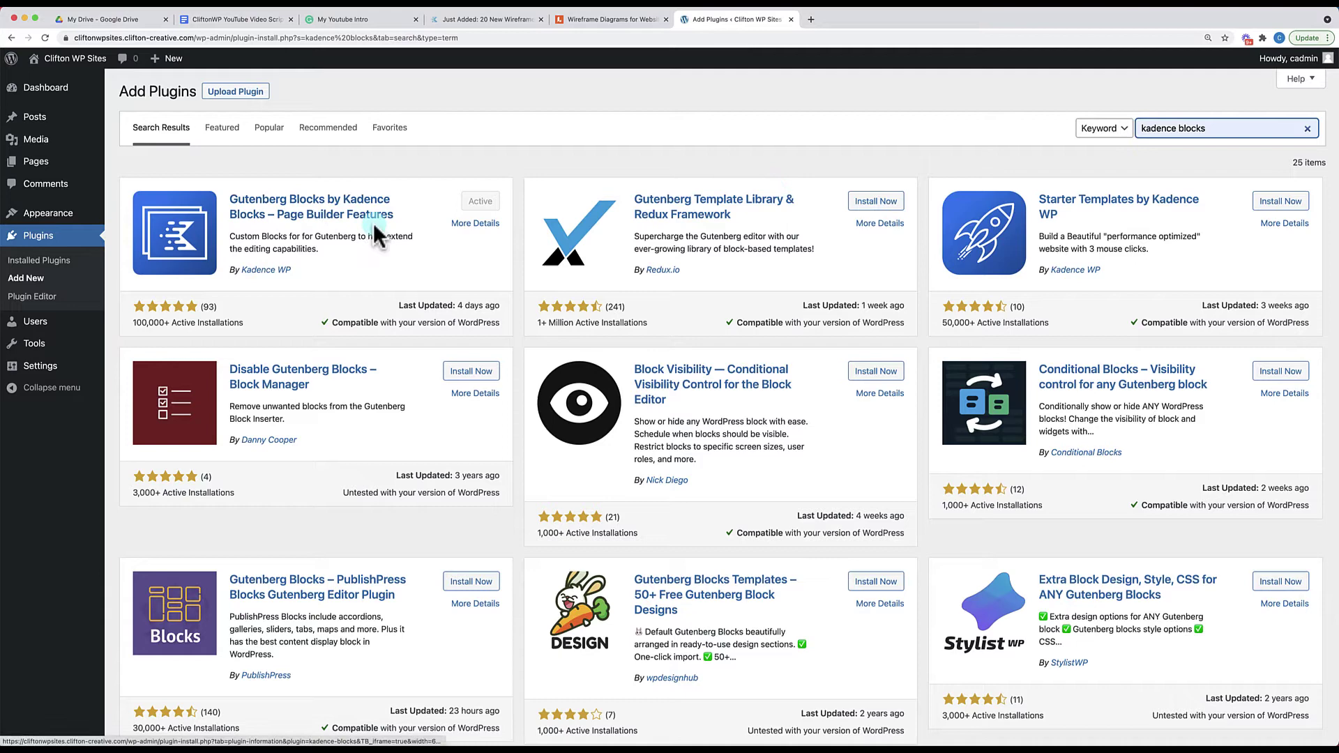
mouse_move(48, 213)
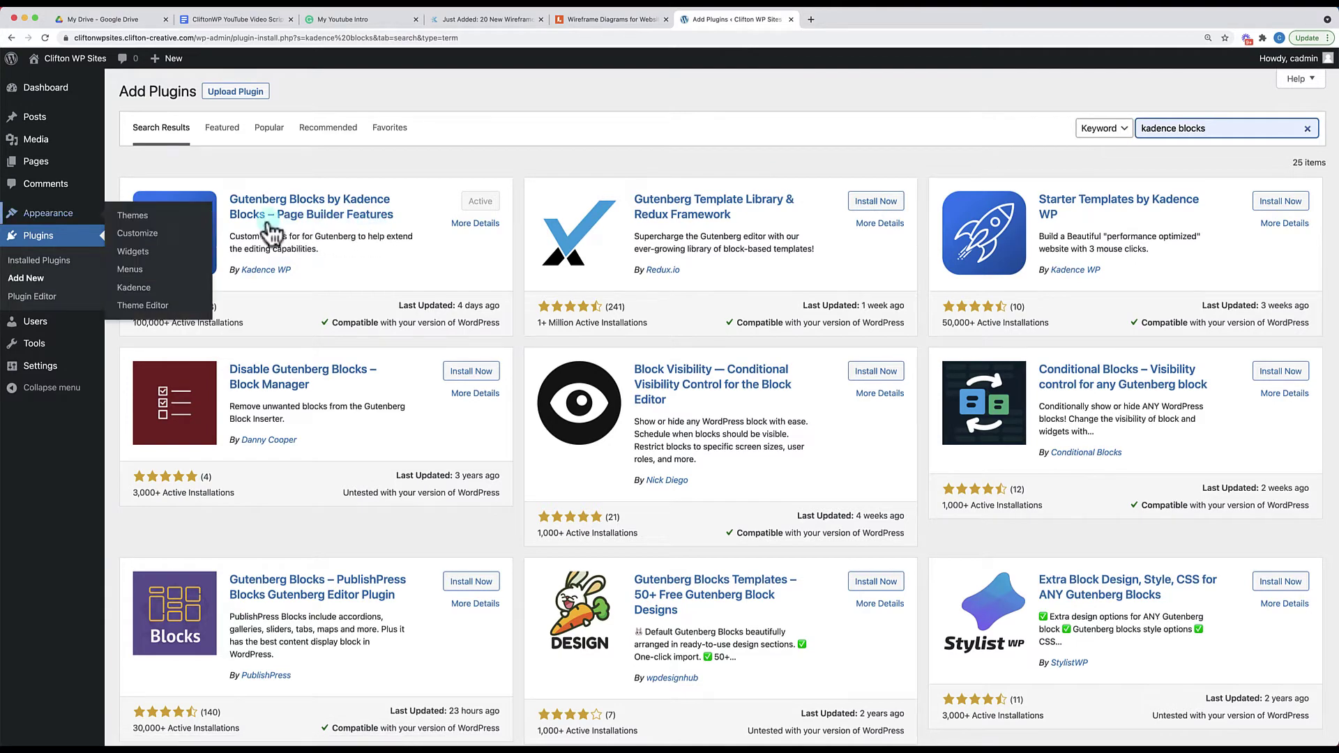
left_click(132, 215)
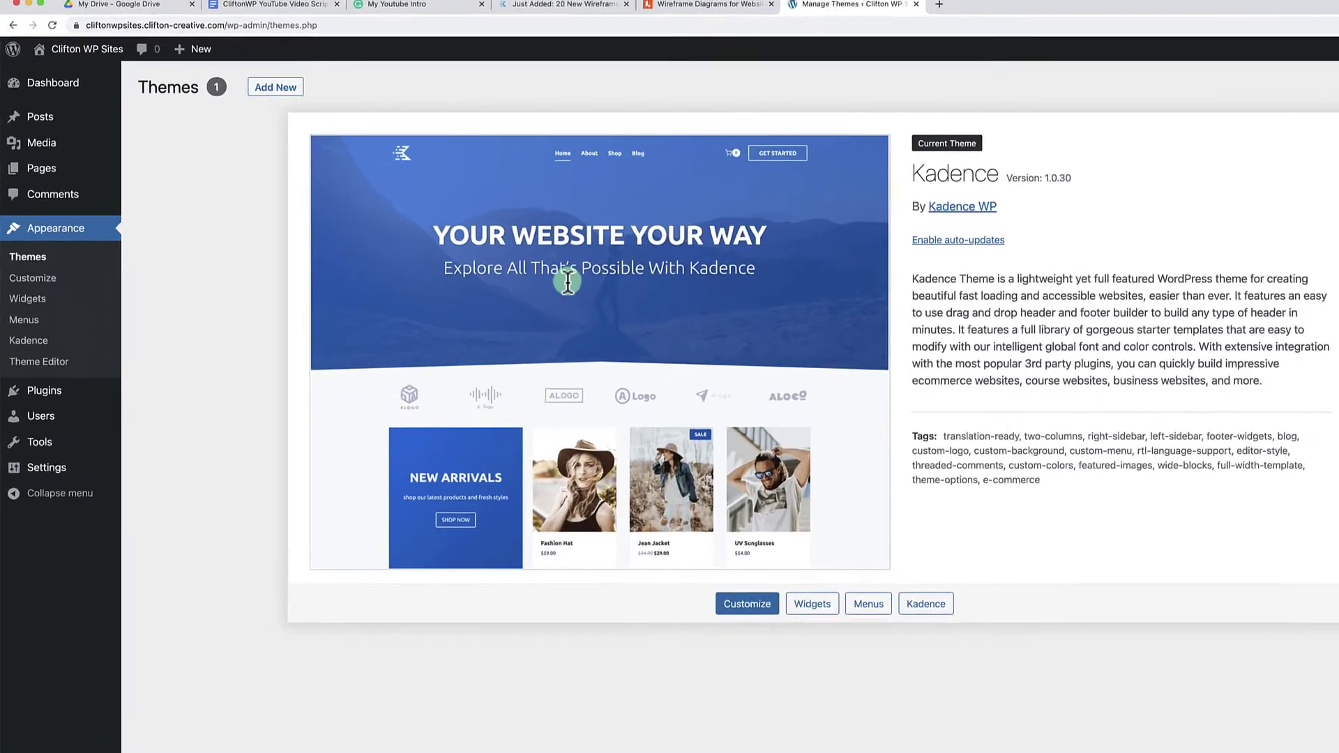
Create a new page from the admin bar and title it 'Prototype 1', correcting typos along the way
mouse_move(168, 58)
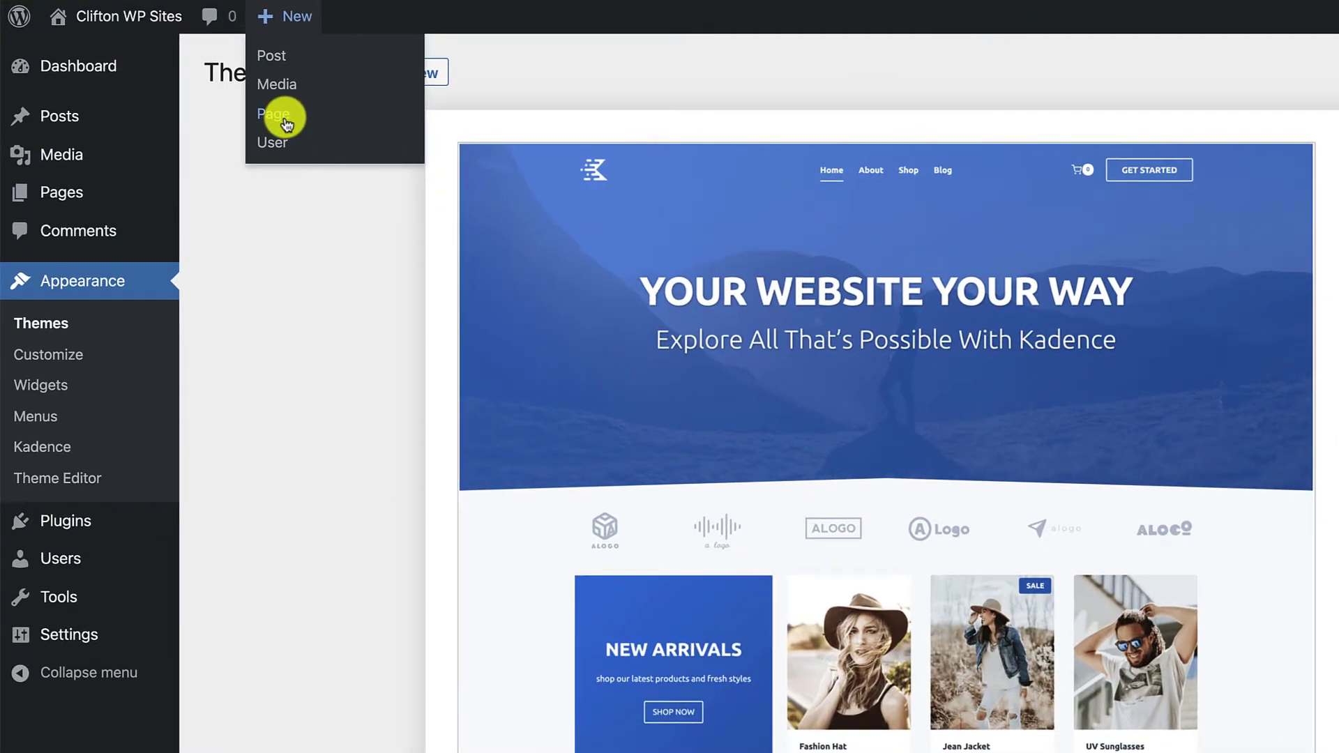
left_click(286, 122)
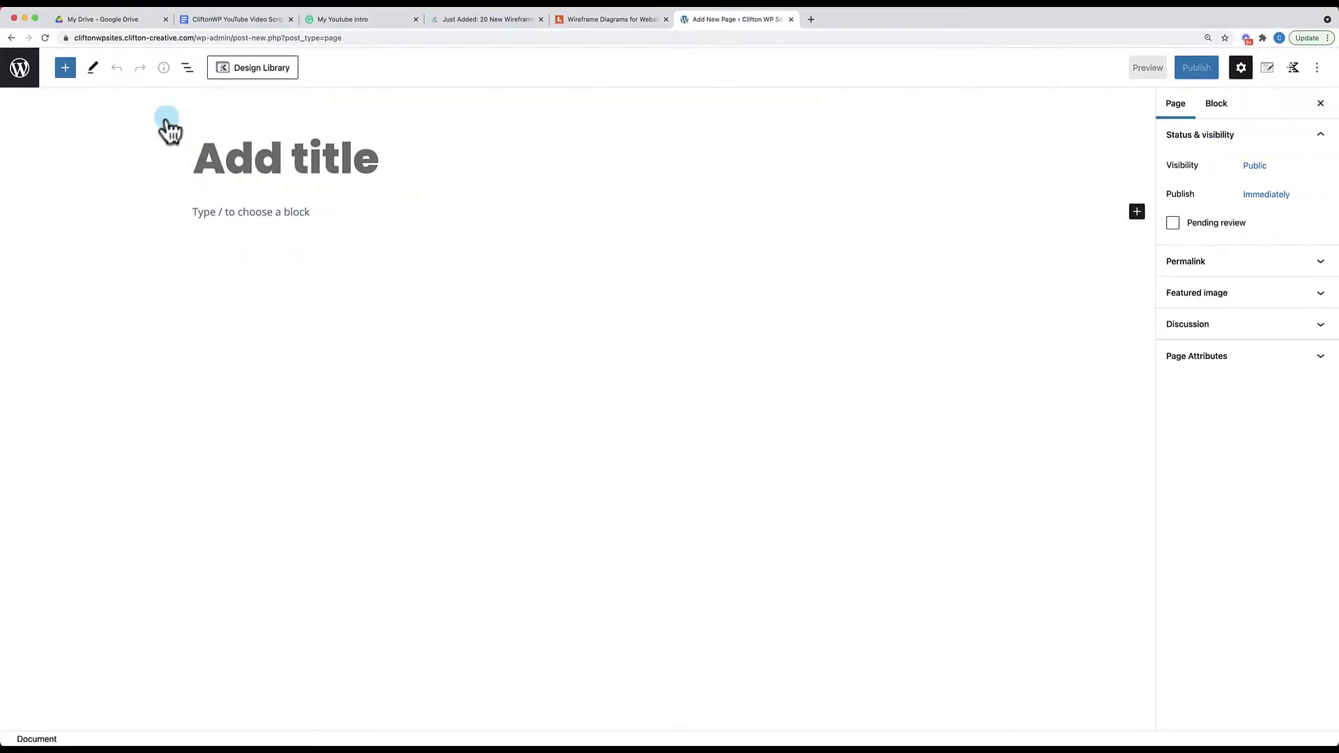
type("O")
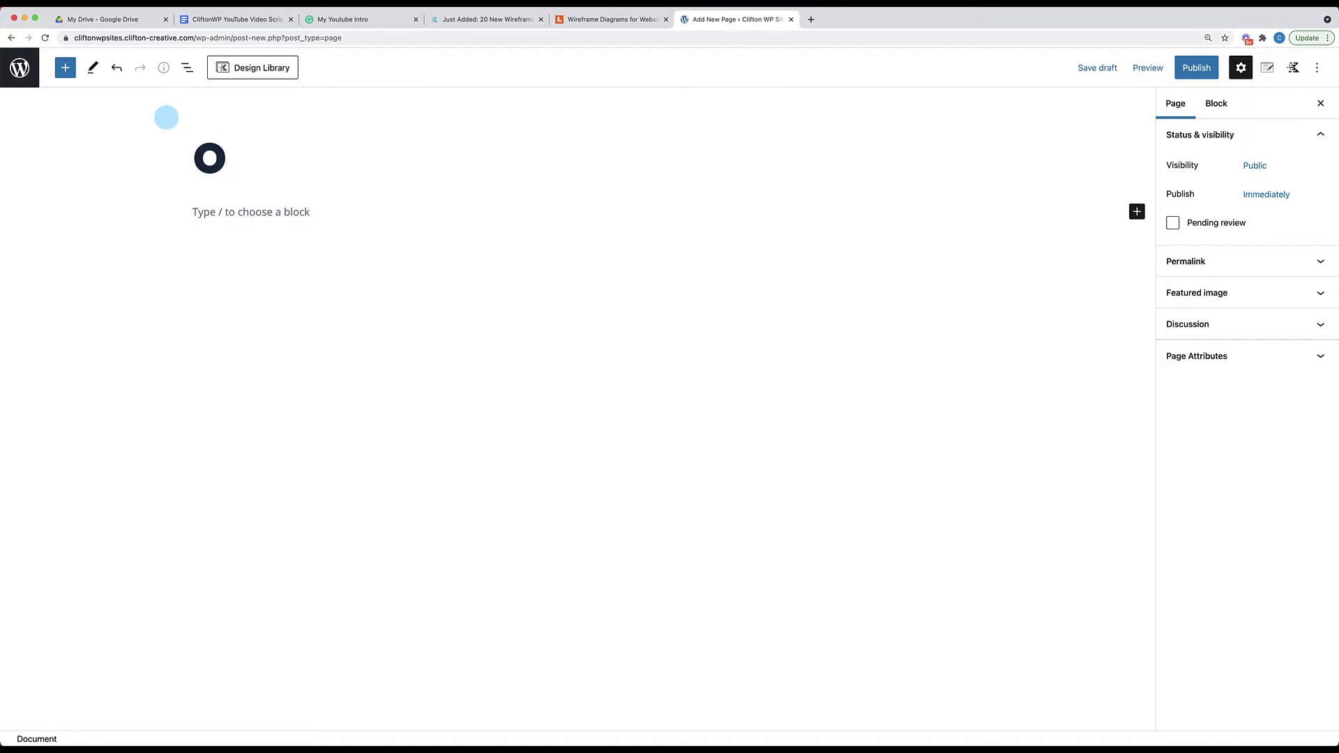
key("BackSpace")
type("Wirefer")
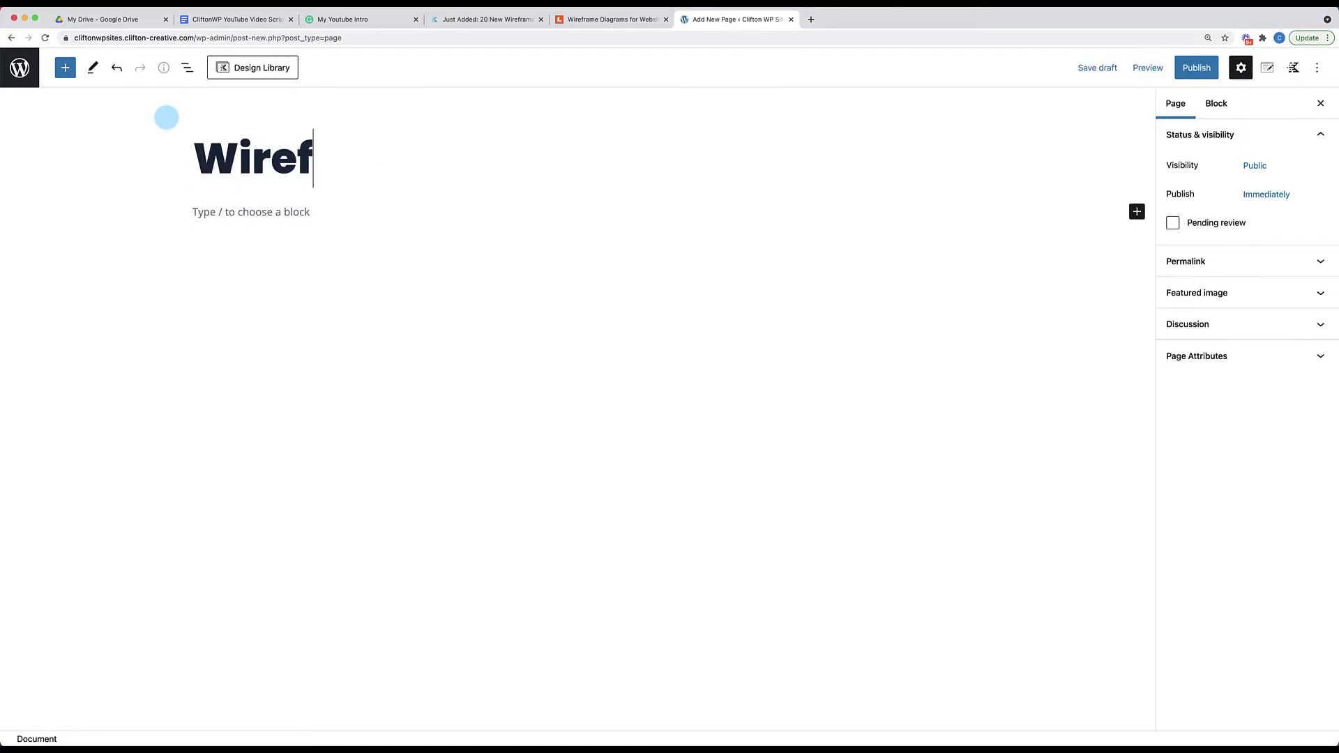
key("BackSpace")
key("BackSpace")
key("BackSpace")
key("BackSpace")
key("BackSpace")
key("BackSpace")
key("BackSpace")
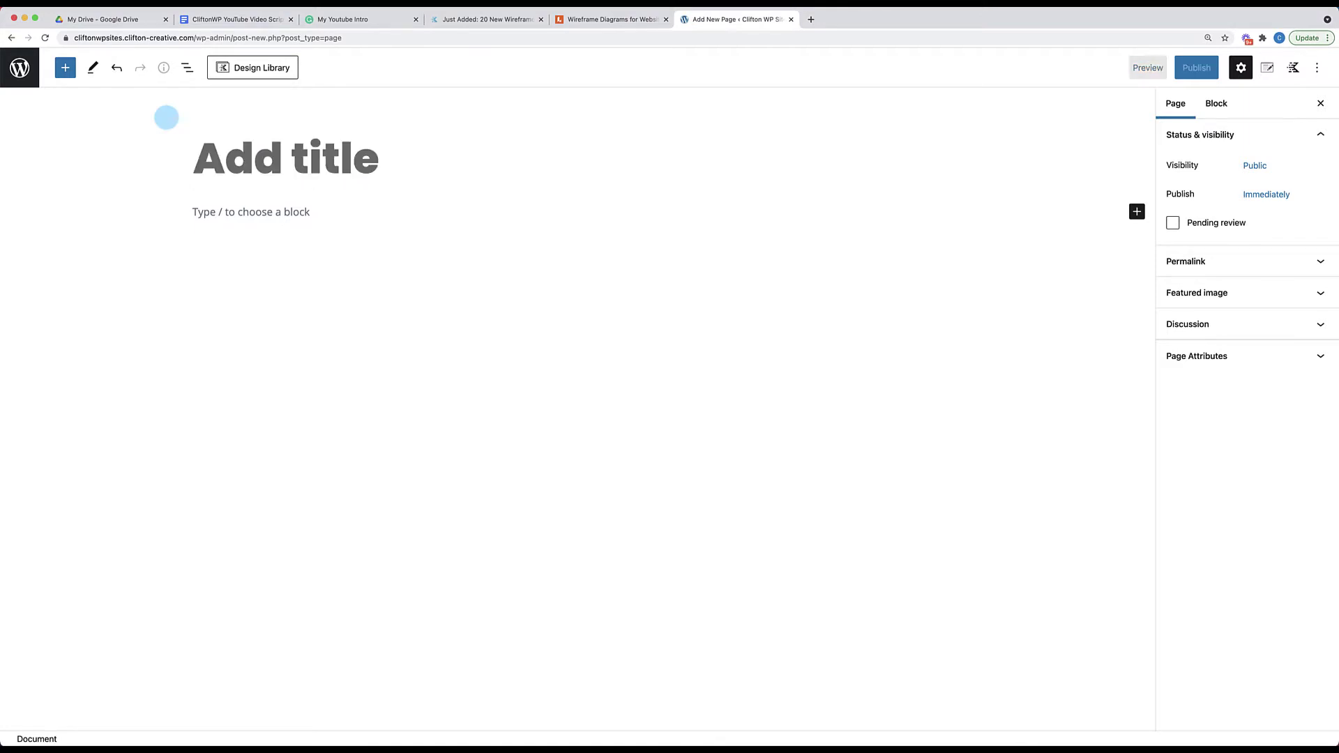
type("Prototype")
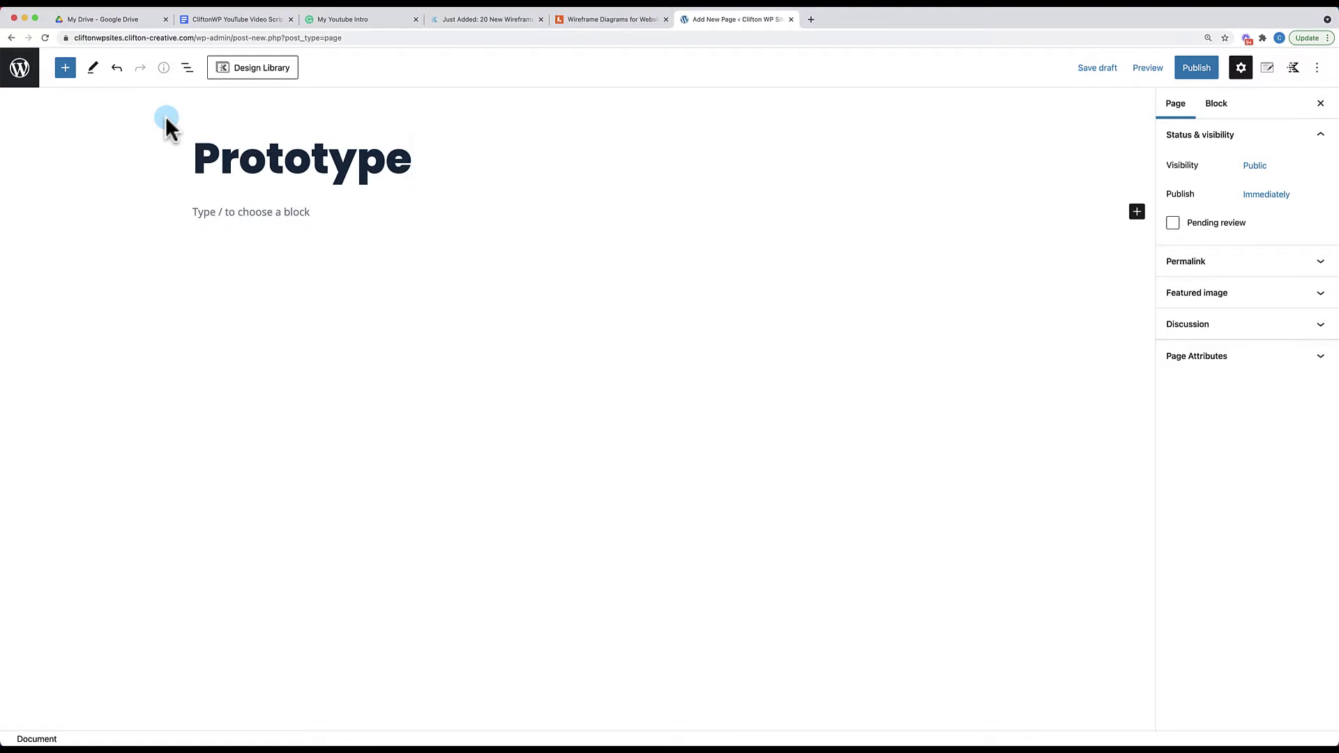
type(" !")
key("BackSpace")
type("!")
key("BackSpace")
type("1")
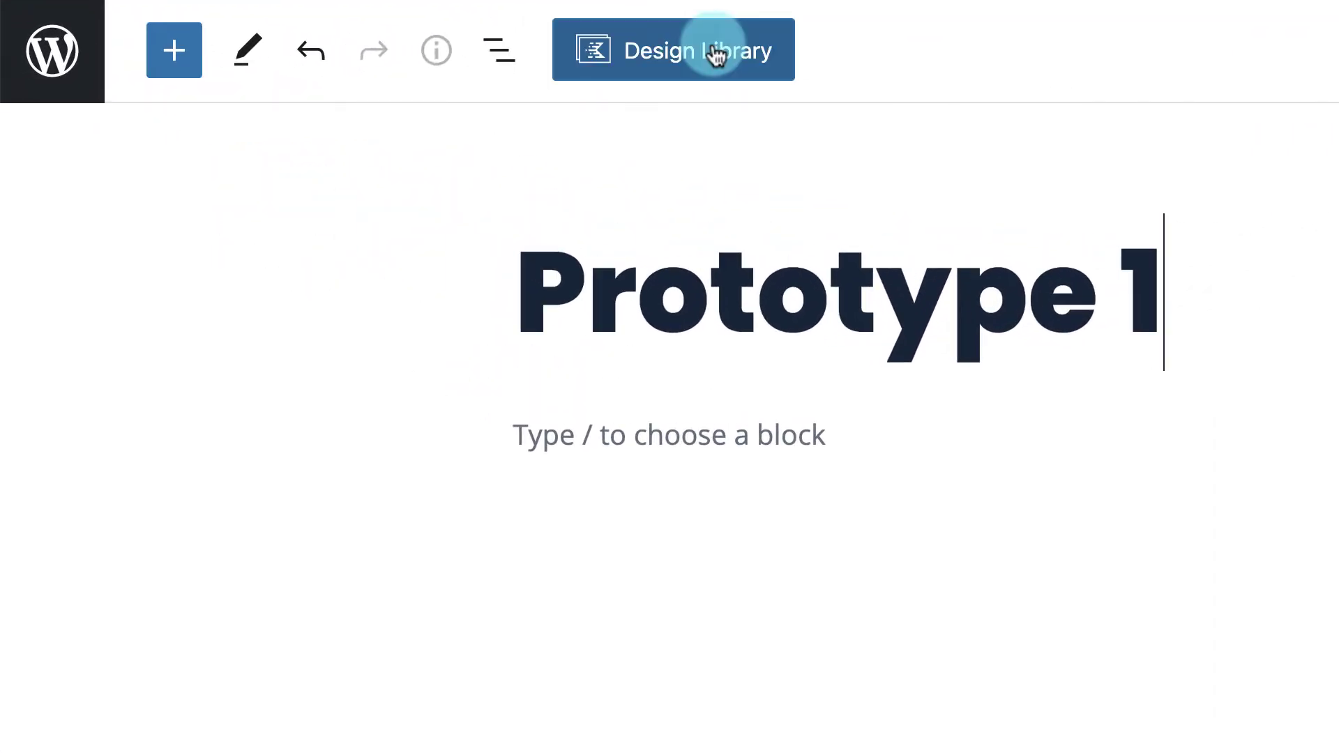
Open the Kadence Design Library and scroll through its wireframe section layouts
left_click(721, 65)
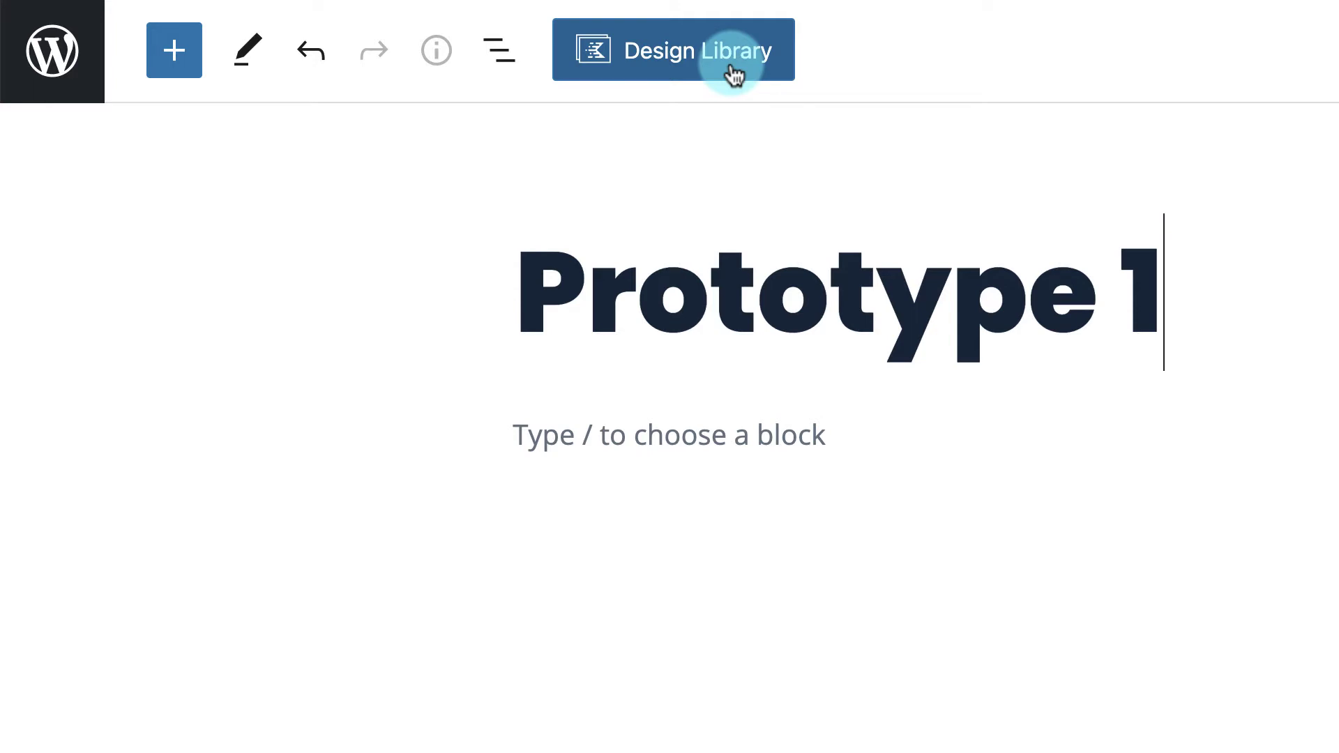
left_click(732, 64)
left_click(729, 63)
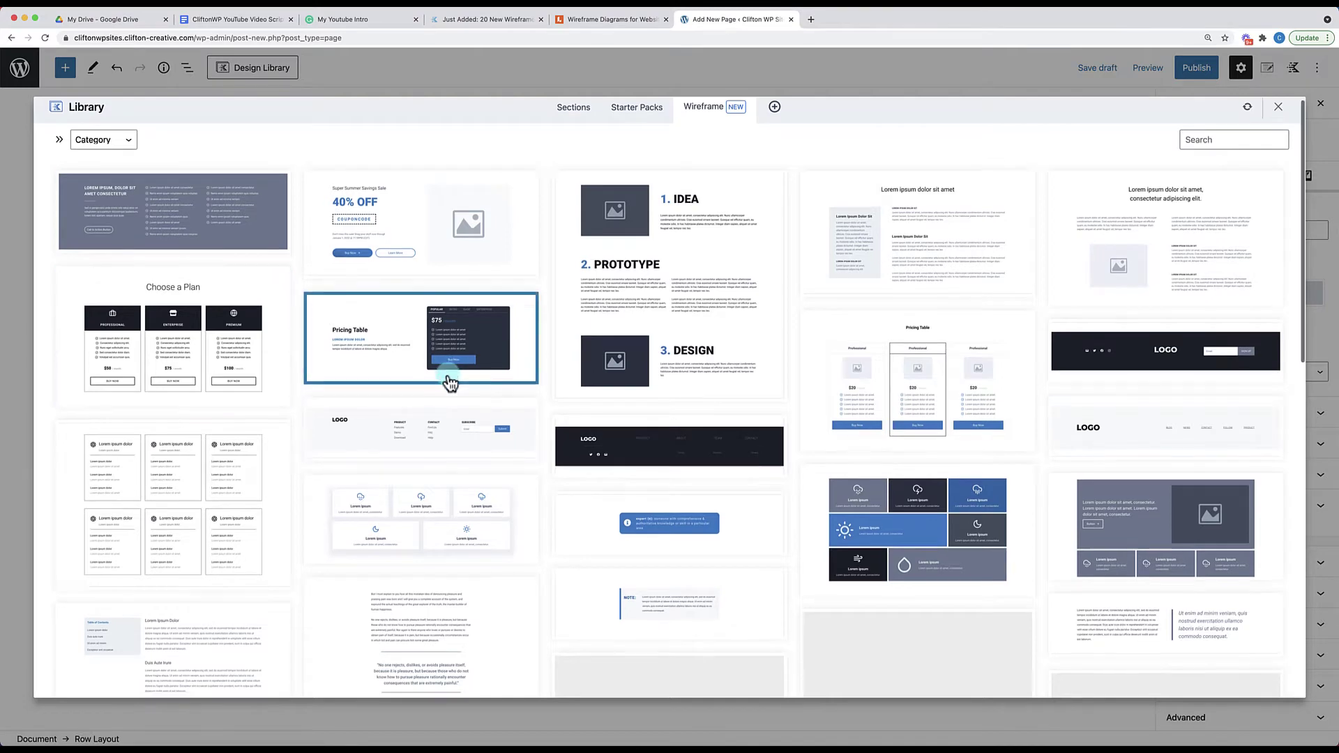
scroll(450, 380, "down", 5)
scroll(450, 382, "down", 4)
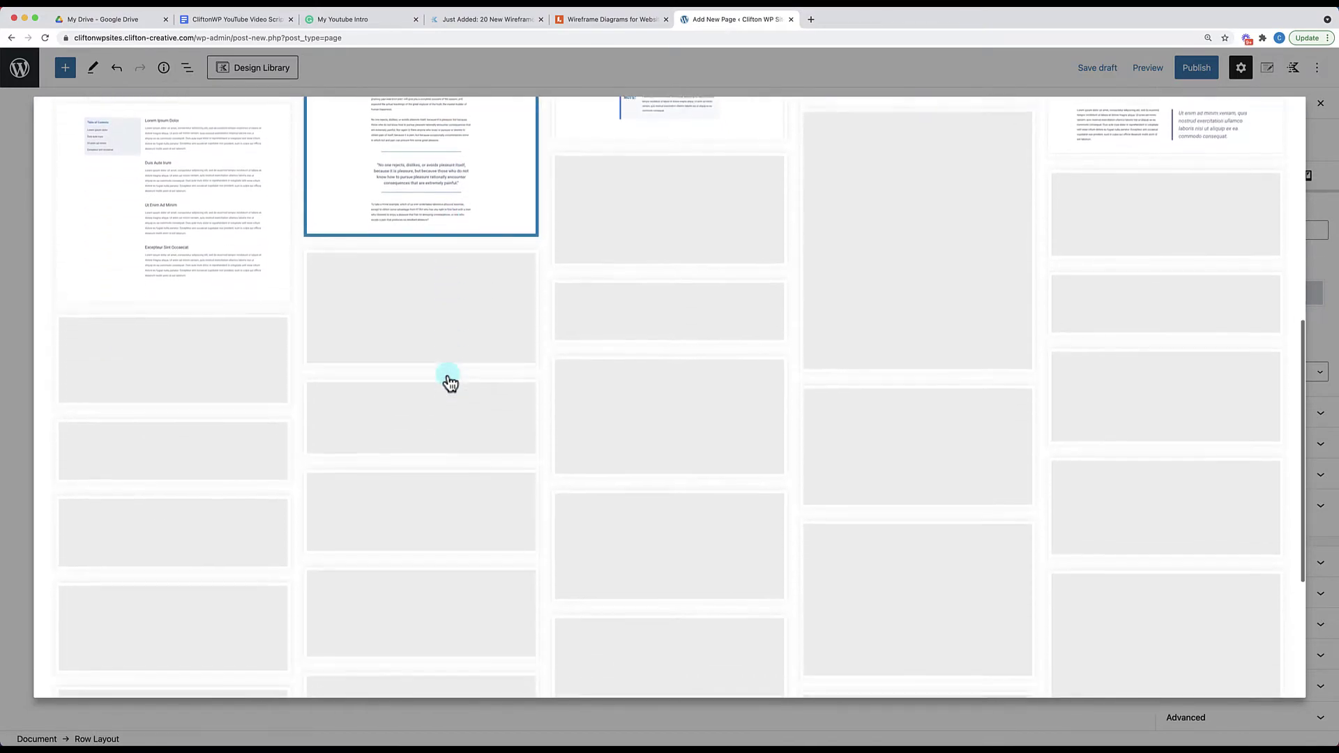
scroll(450, 382, "down", 3)
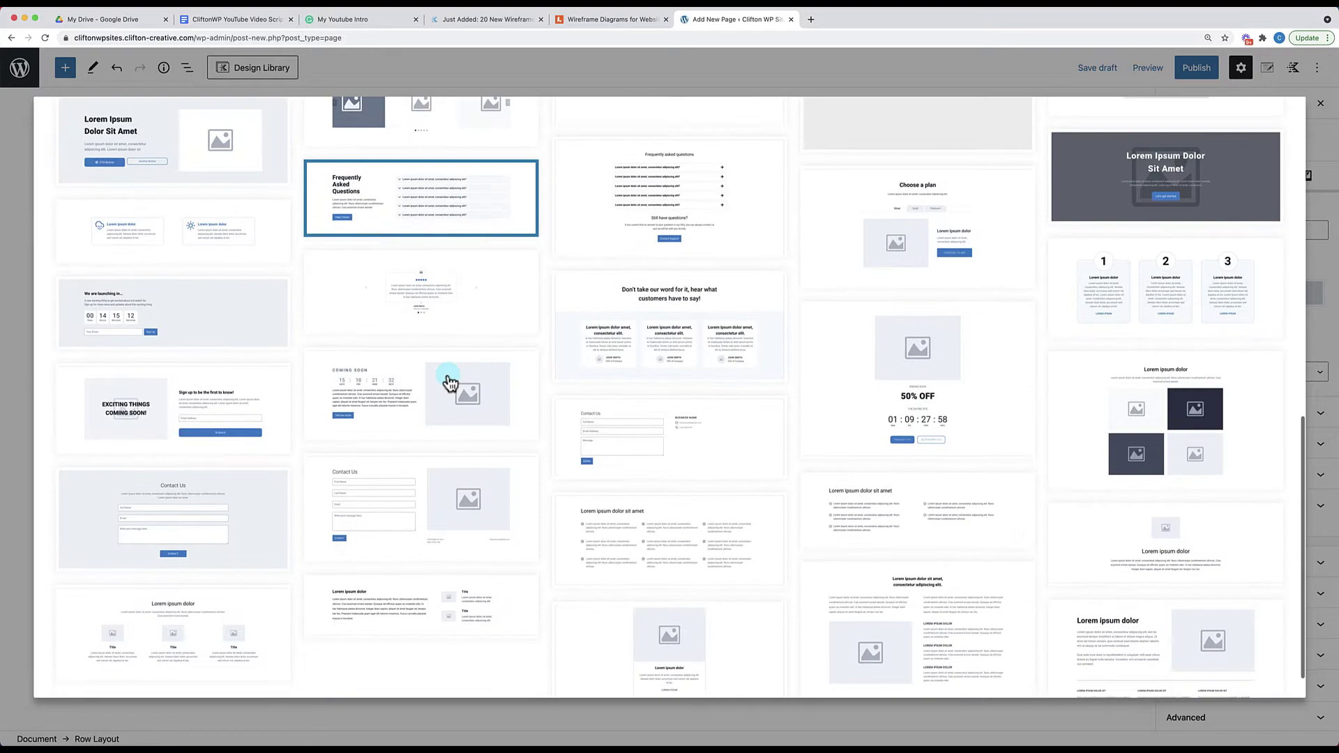
scroll(450, 382, "up", 12)
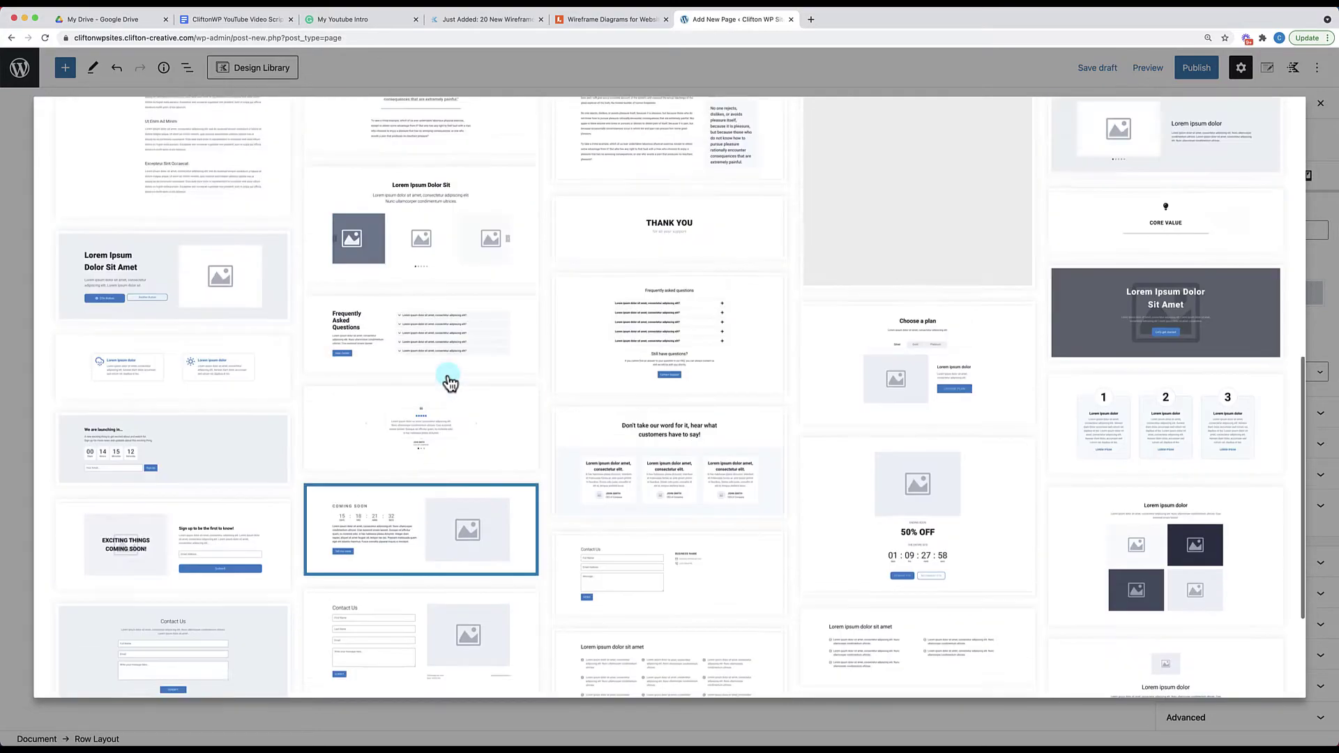
Browse the wireframe Category options without changing them, then scroll the gallery further
left_click(129, 146)
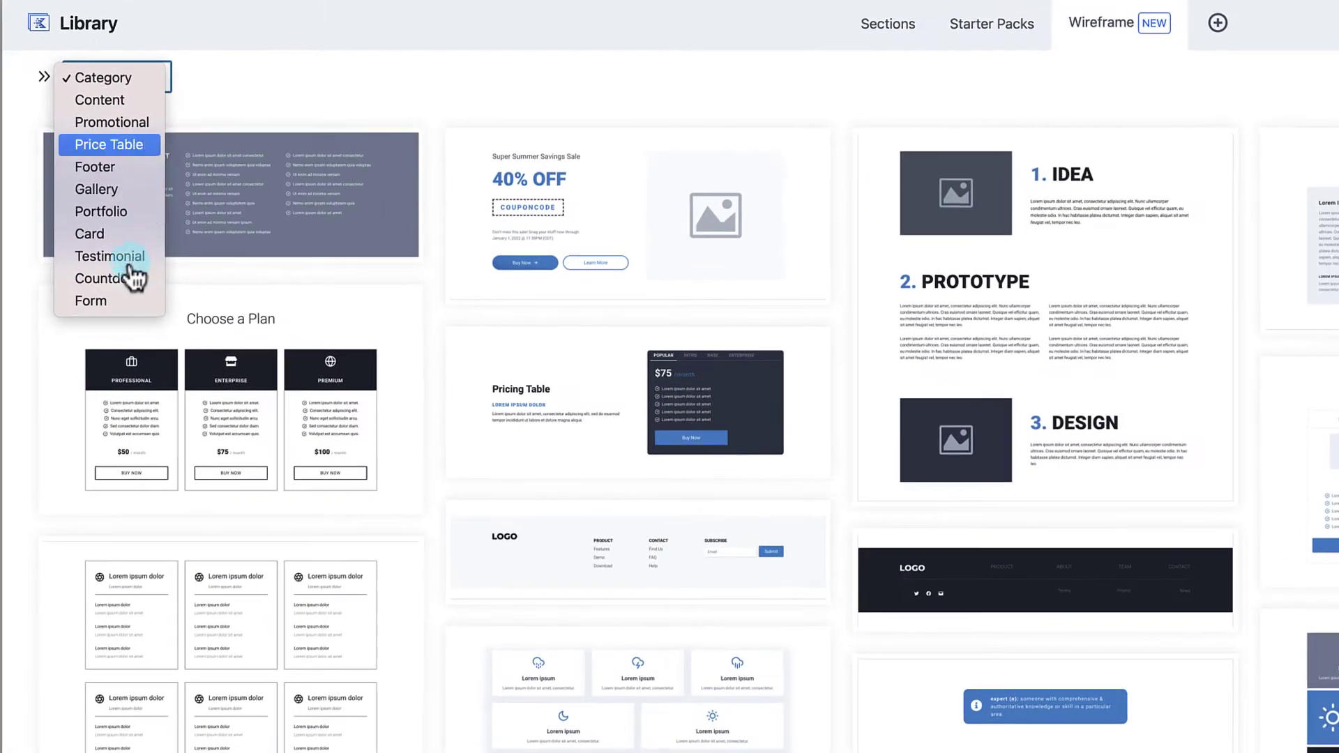
key("Down")
key("Down")
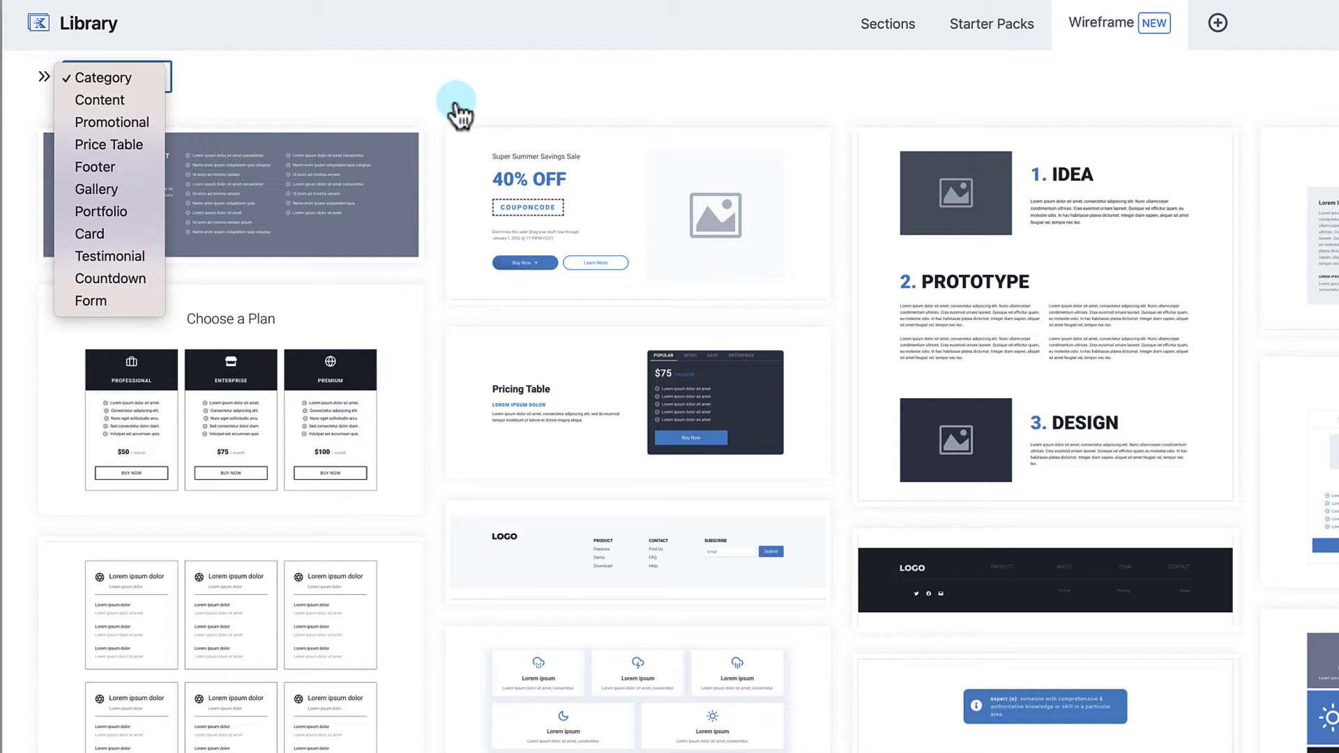
left_click(554, 82)
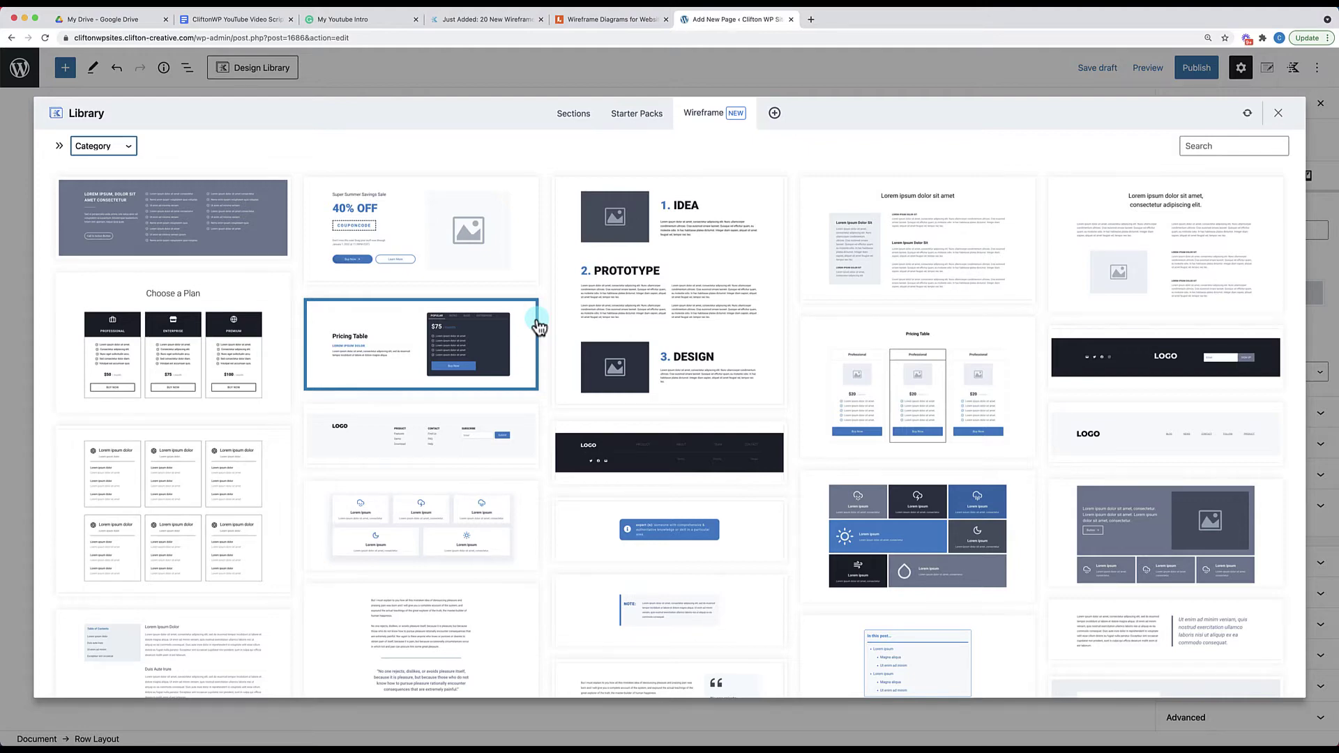
scroll(546, 459, "down", 8)
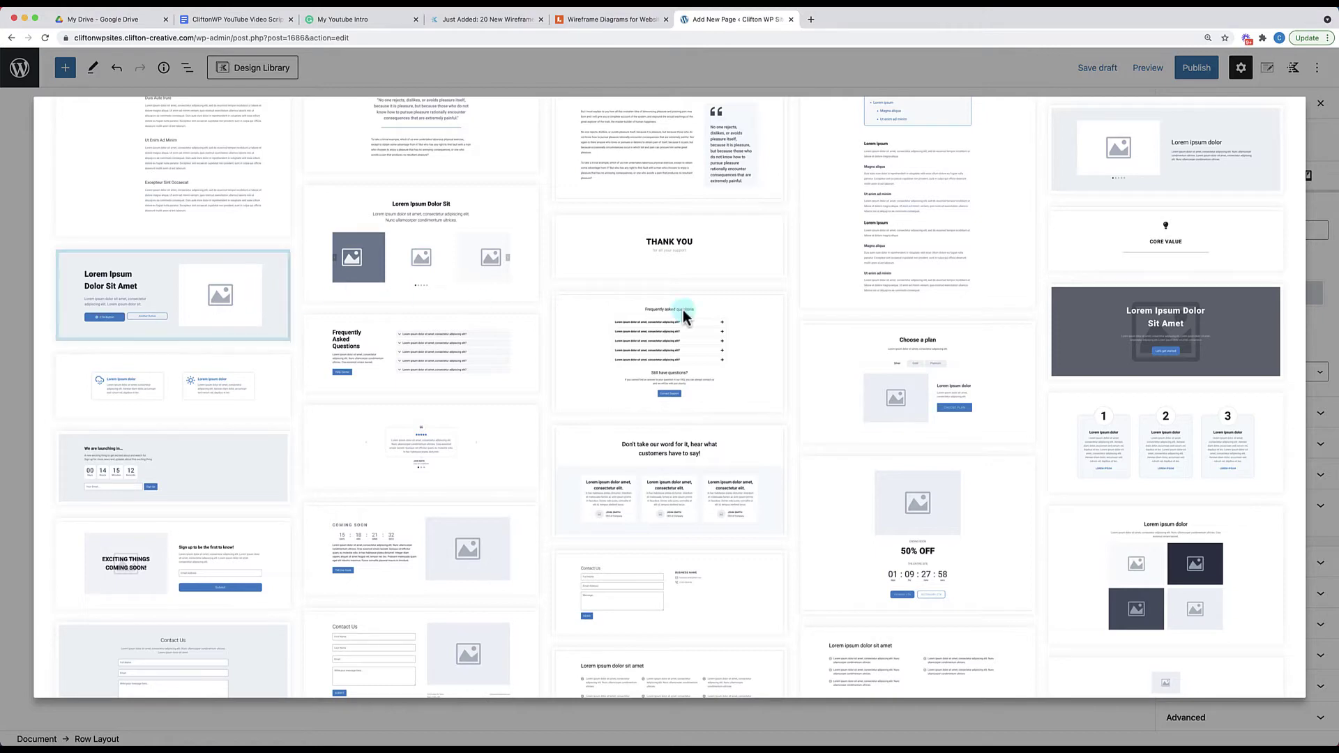
Insert the dark hero section and try a red background on its 'Let's get started' button before reverting to teal
left_click(1105, 343)
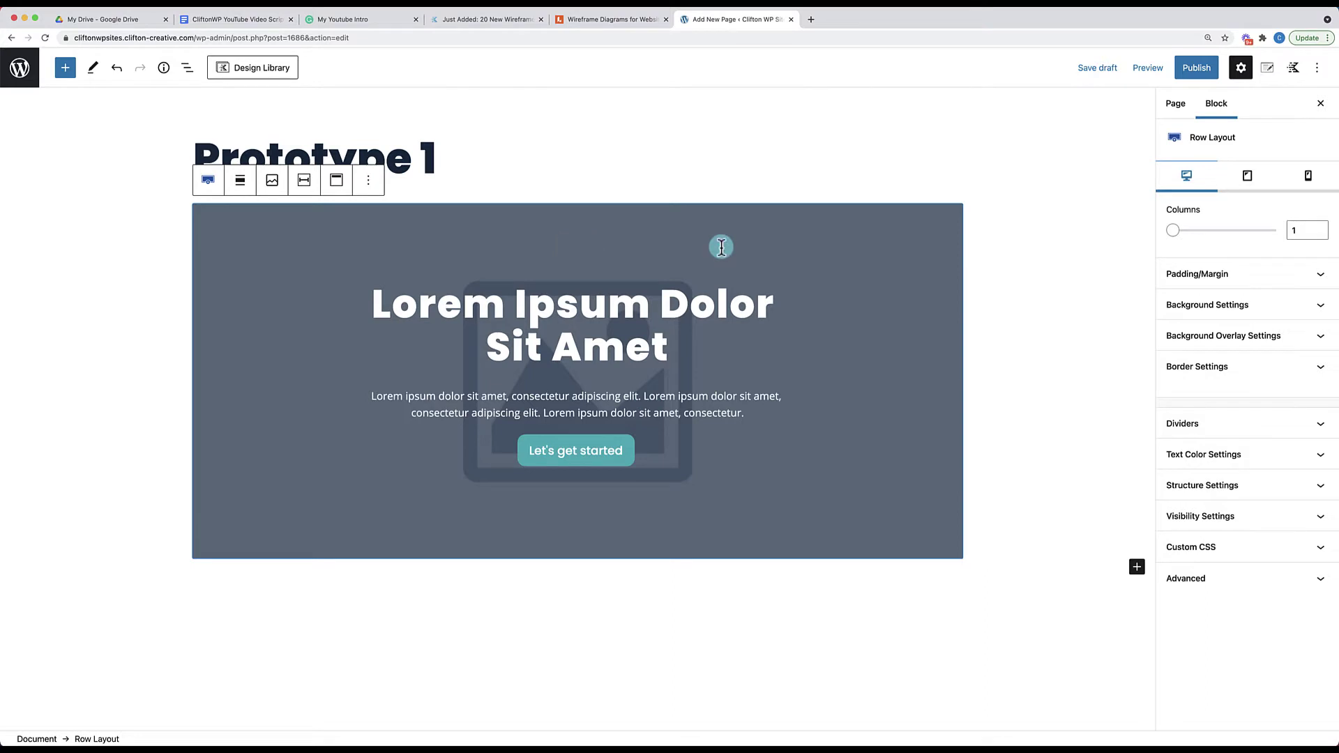
left_click(626, 449)
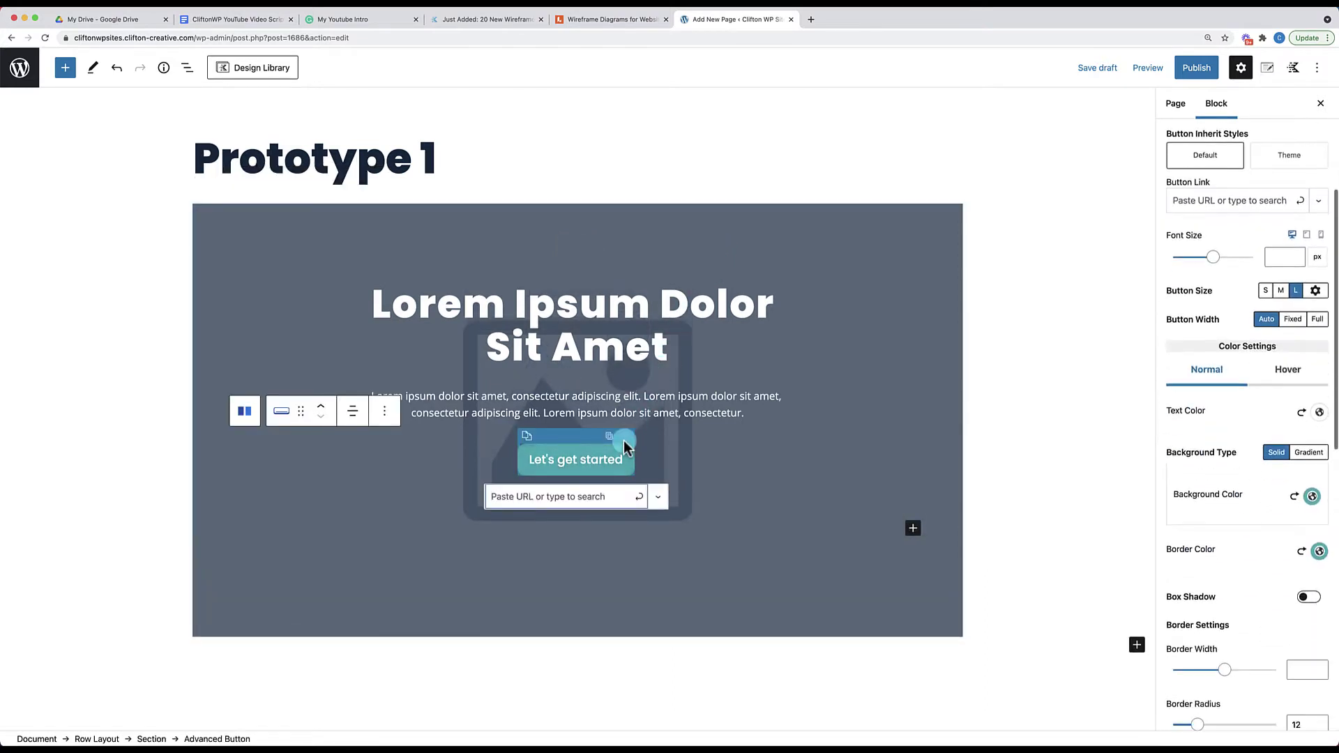
left_click(1312, 497)
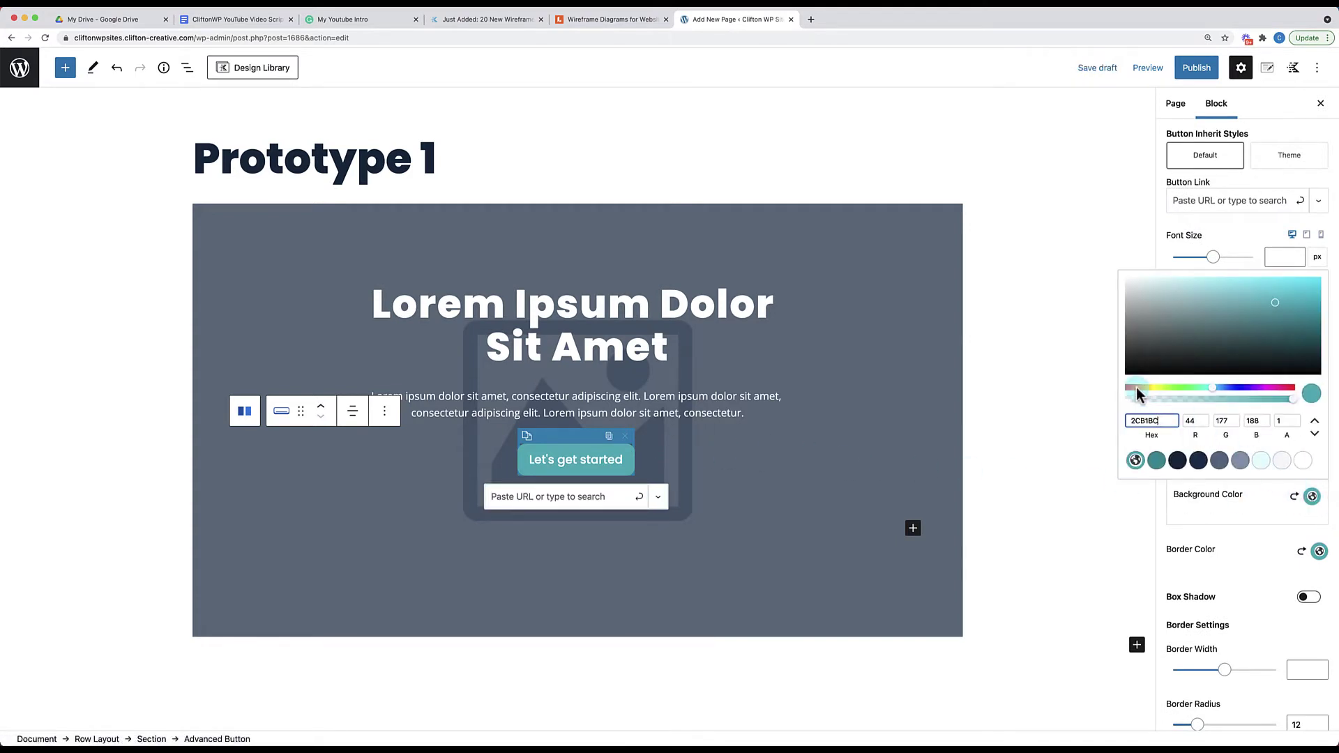
left_click_drag(1135, 388, 1123, 395)
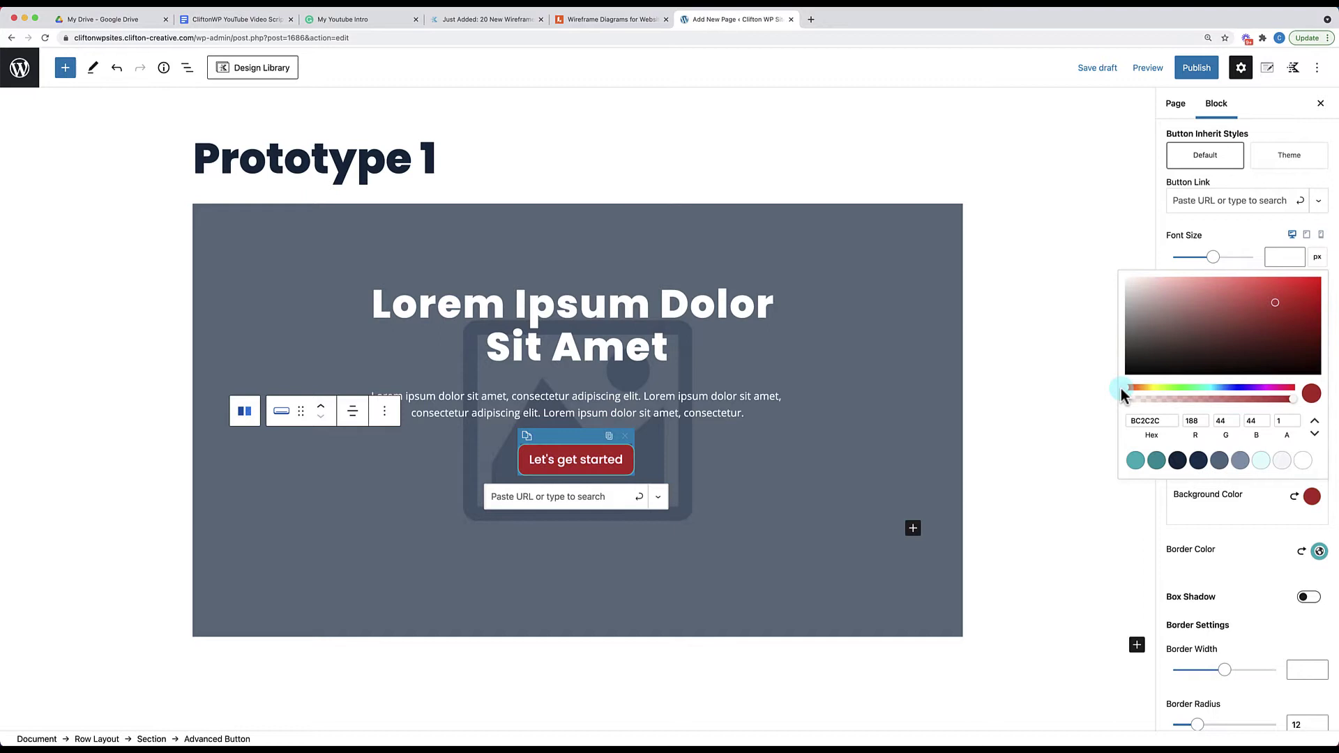
left_click(1136, 461)
left_click(1016, 423)
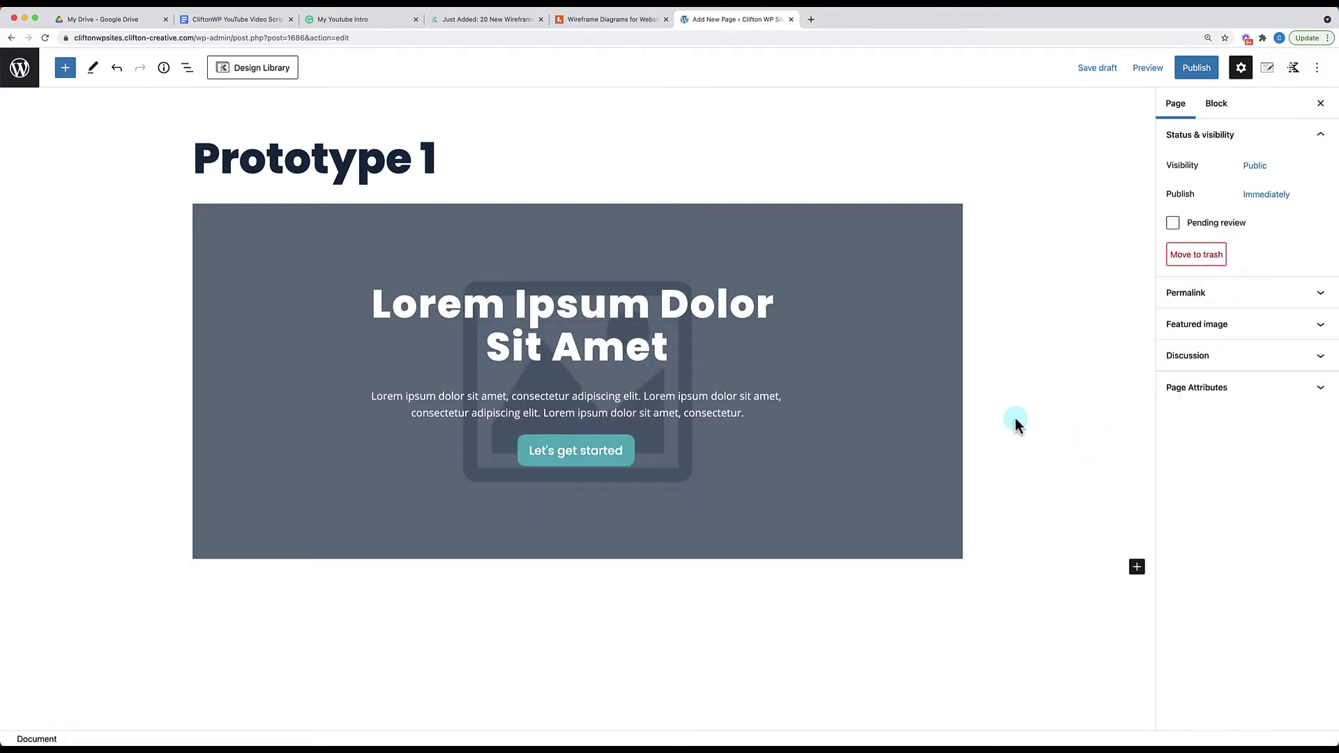
left_click(281, 67)
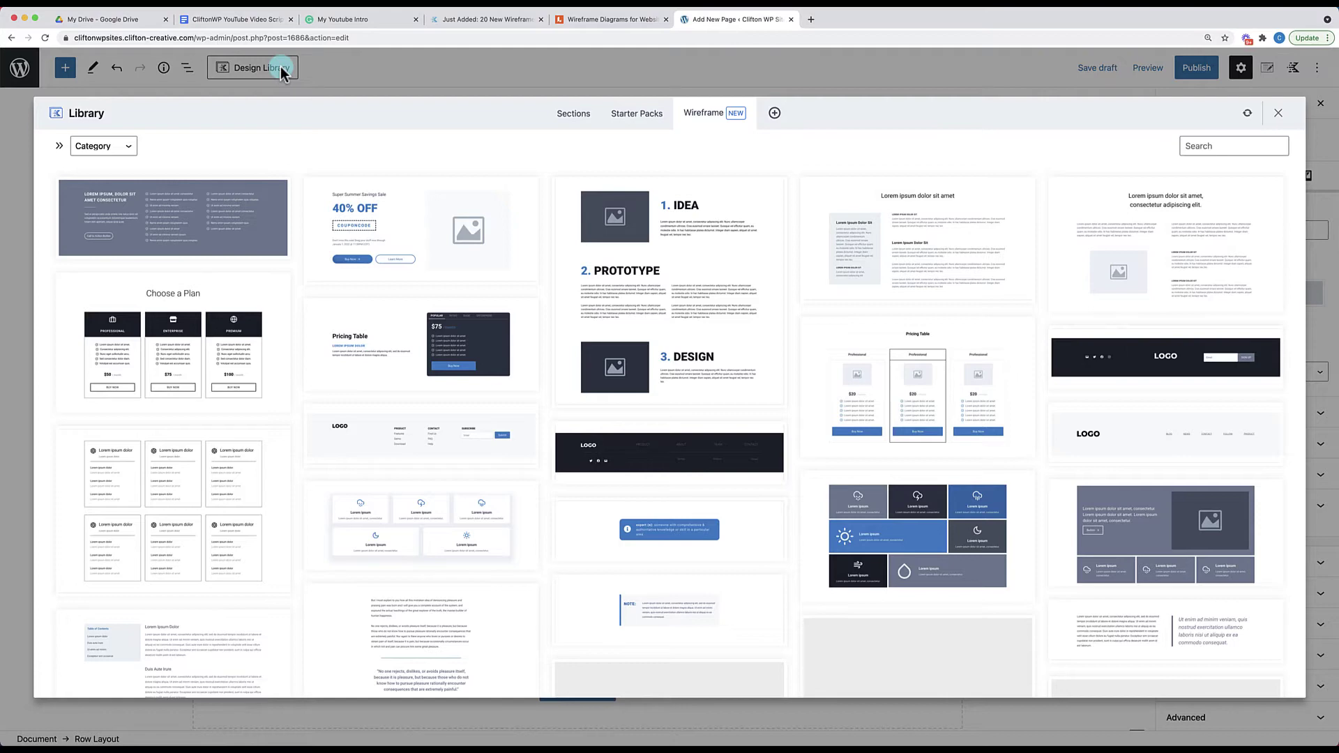
Insert the three-column image-and-title wireframe, then the text-and-image wireframe with three text columns
scroll(796, 288, "down", 15)
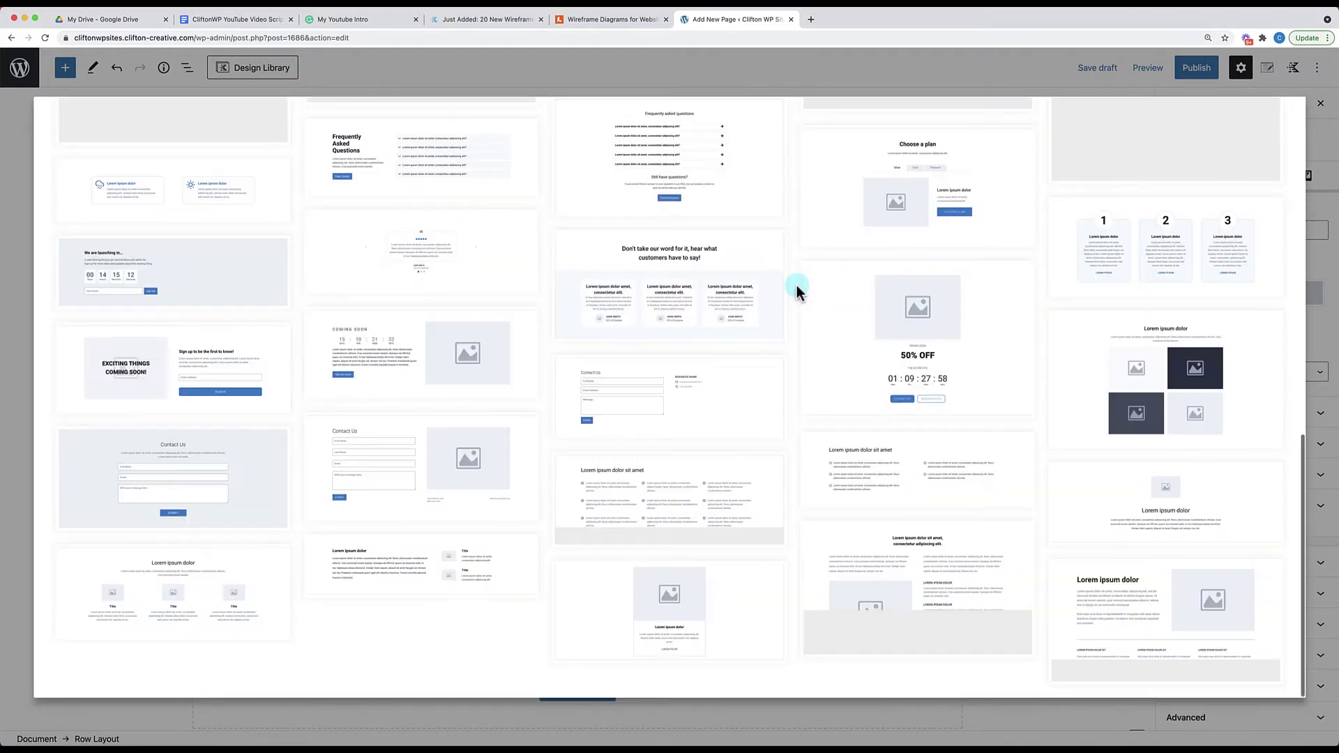
left_click(190, 600)
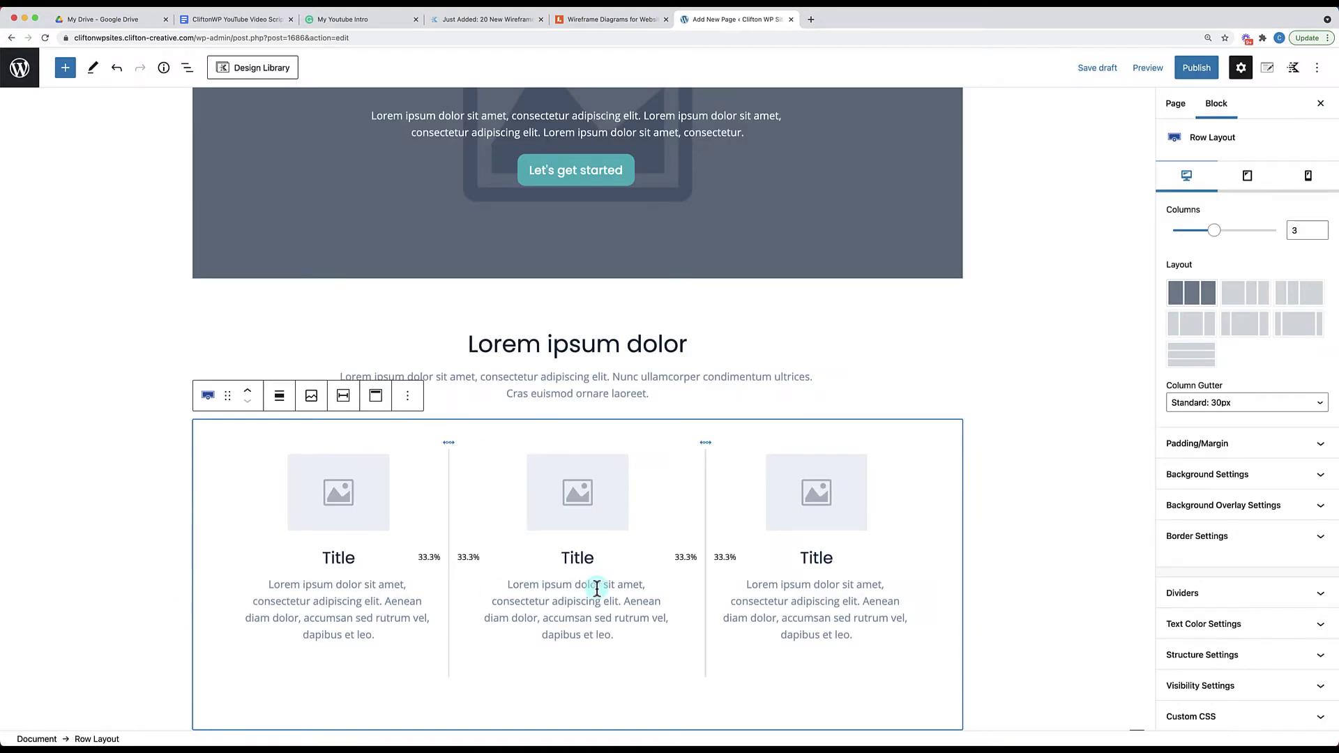
left_click(252, 67)
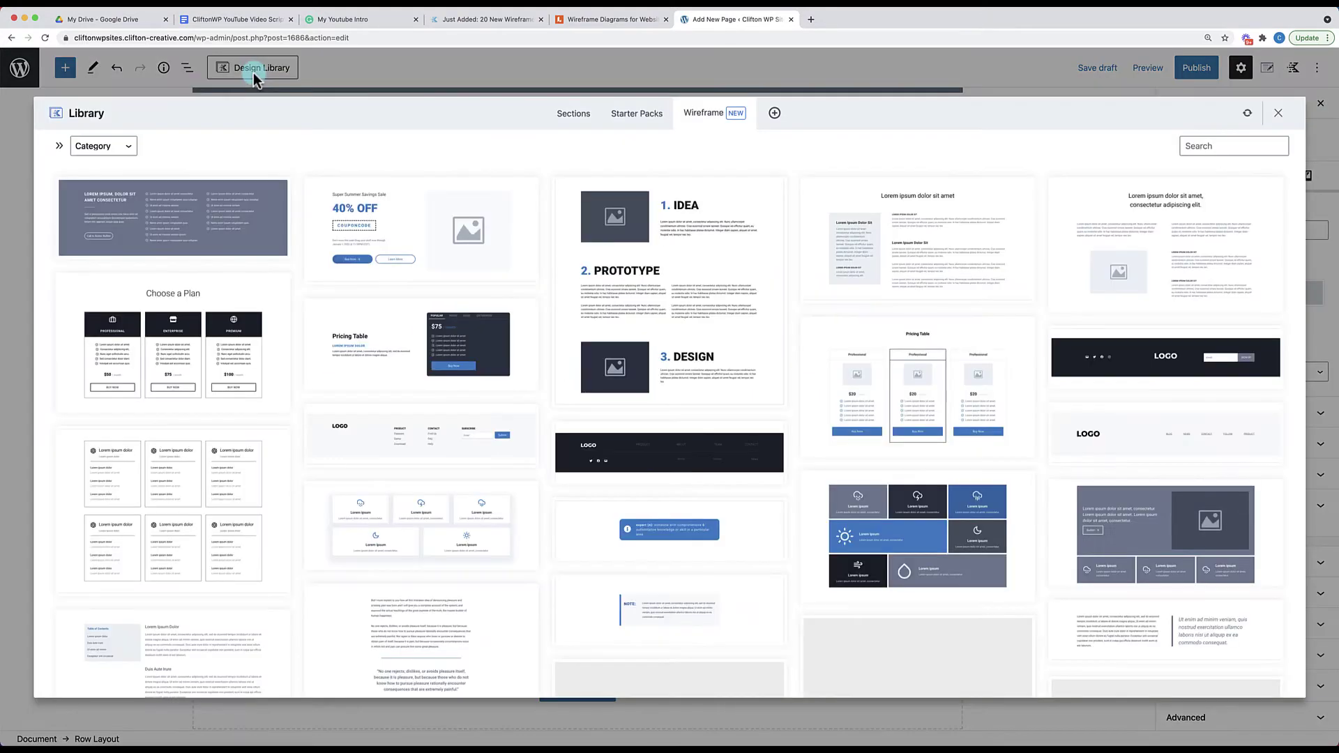
left_click(411, 429)
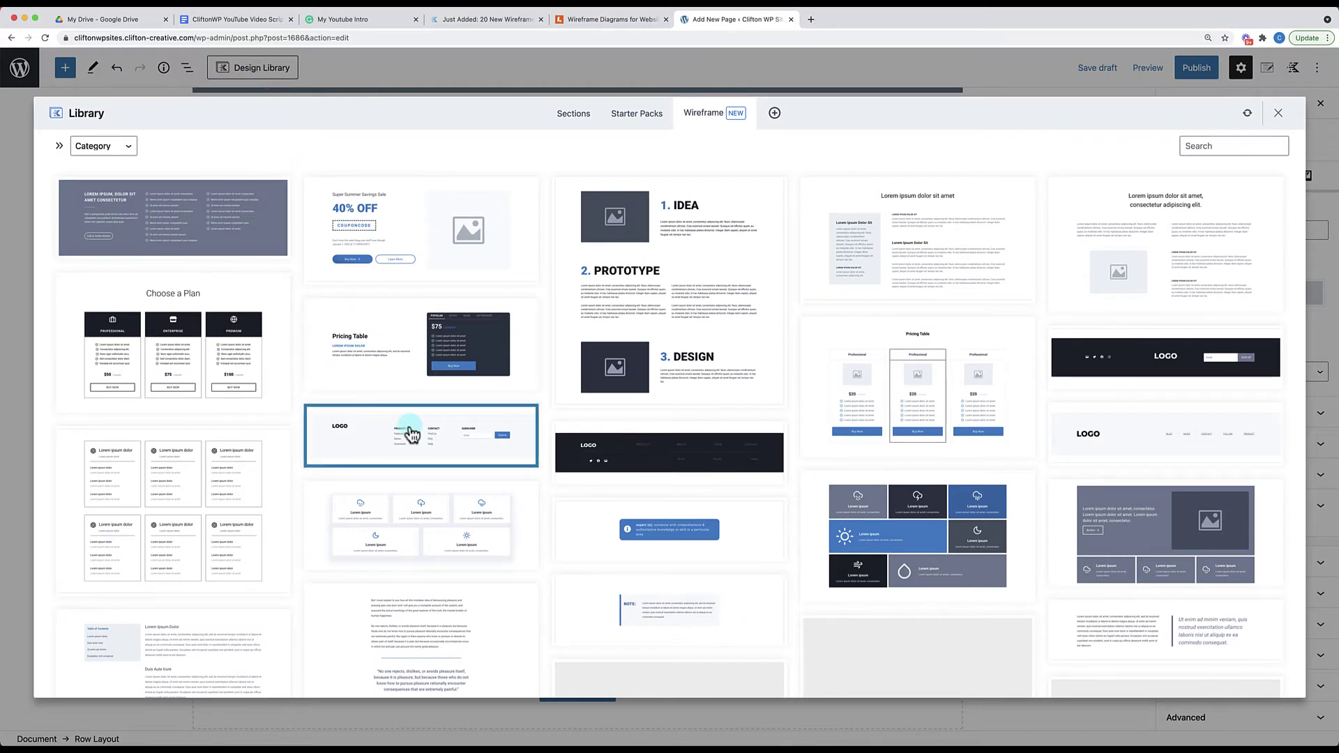
scroll(412, 433, "down", 10)
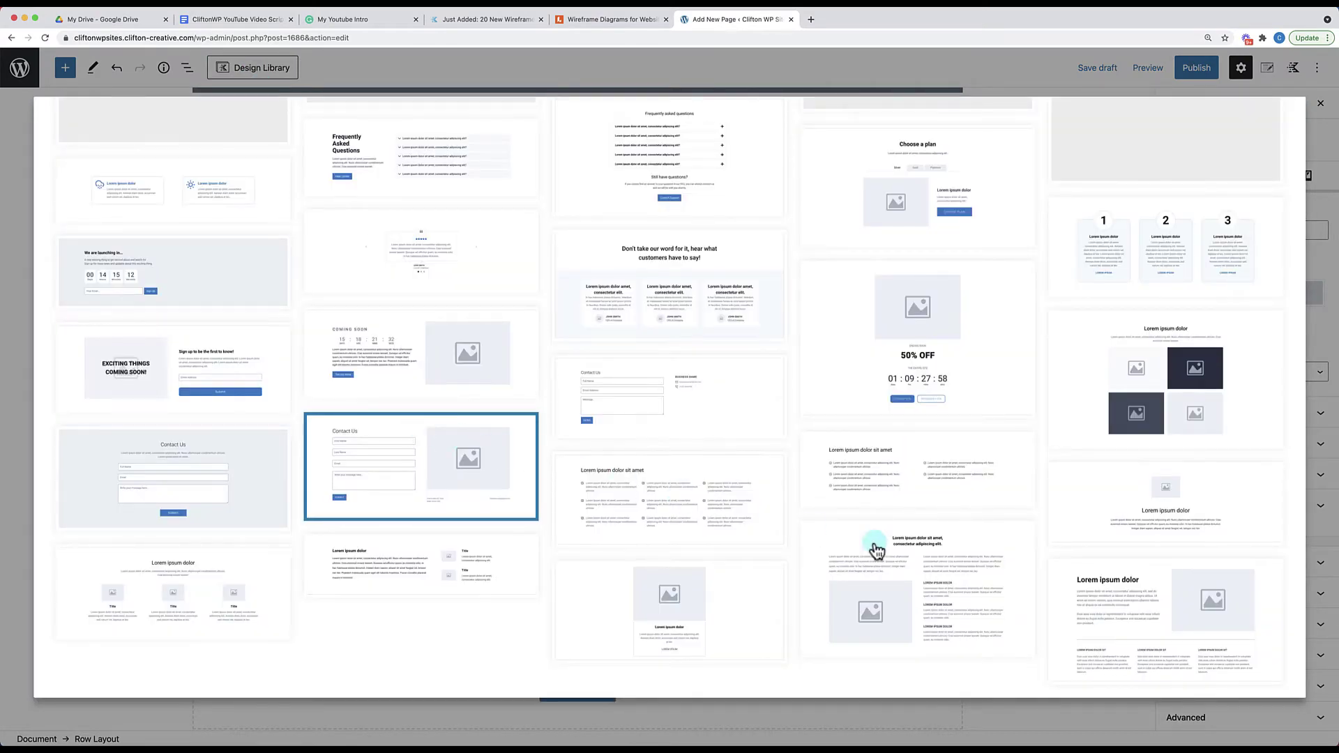
left_click(1144, 610)
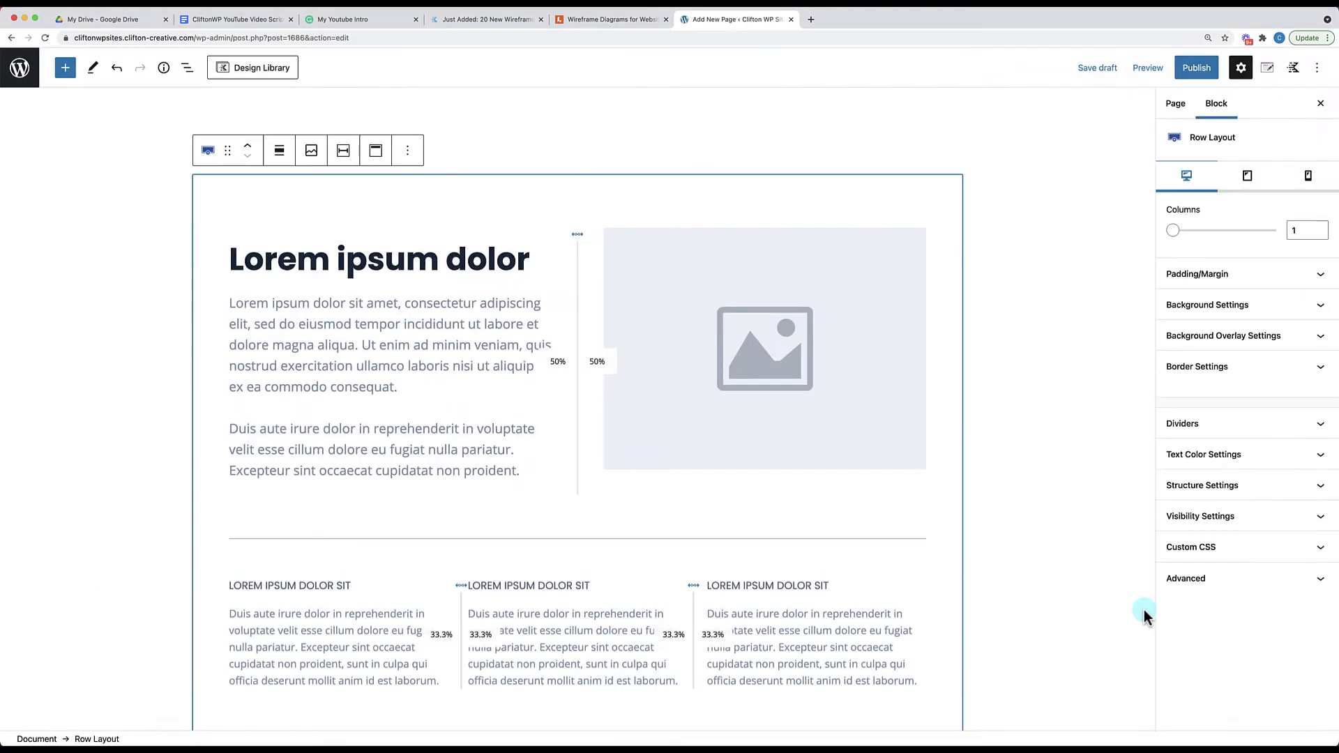
Filter the library to Testimonial and insert the three-card customer testimonials wireframe
scroll(915, 593, "down", 5)
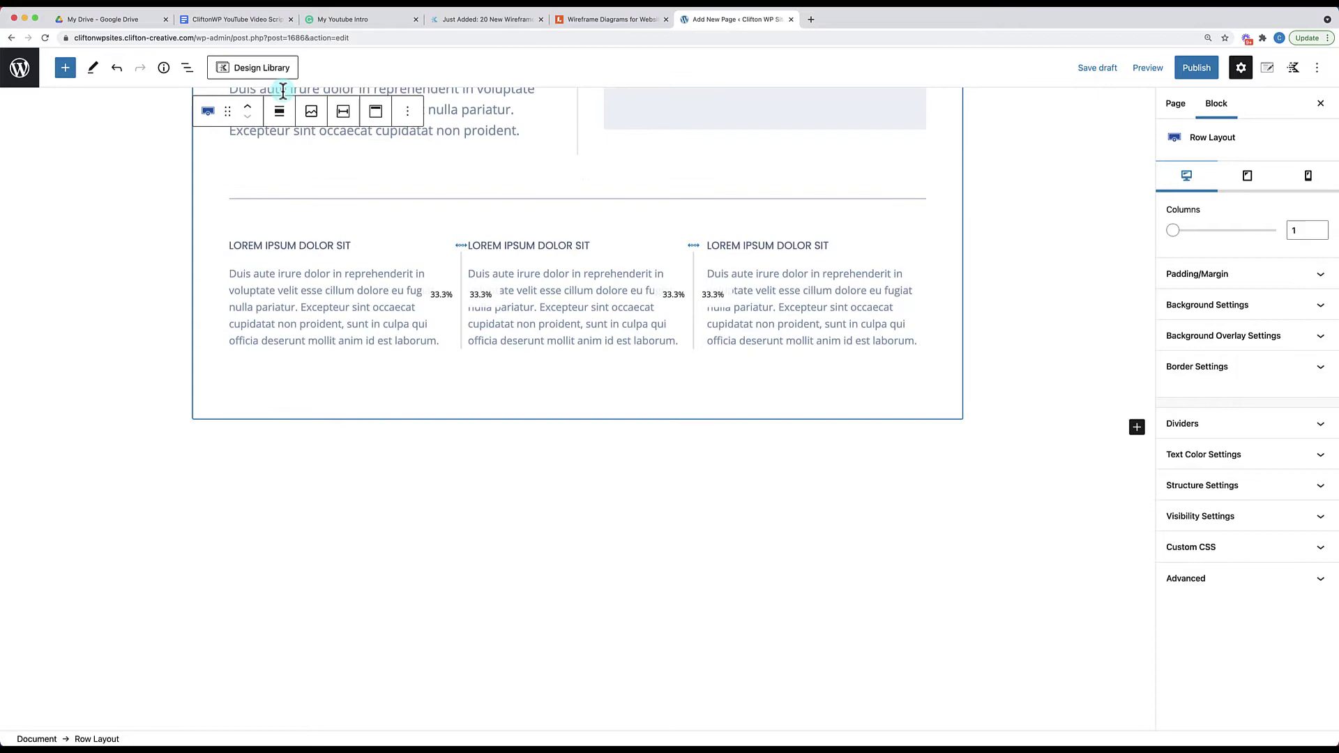
left_click(245, 69)
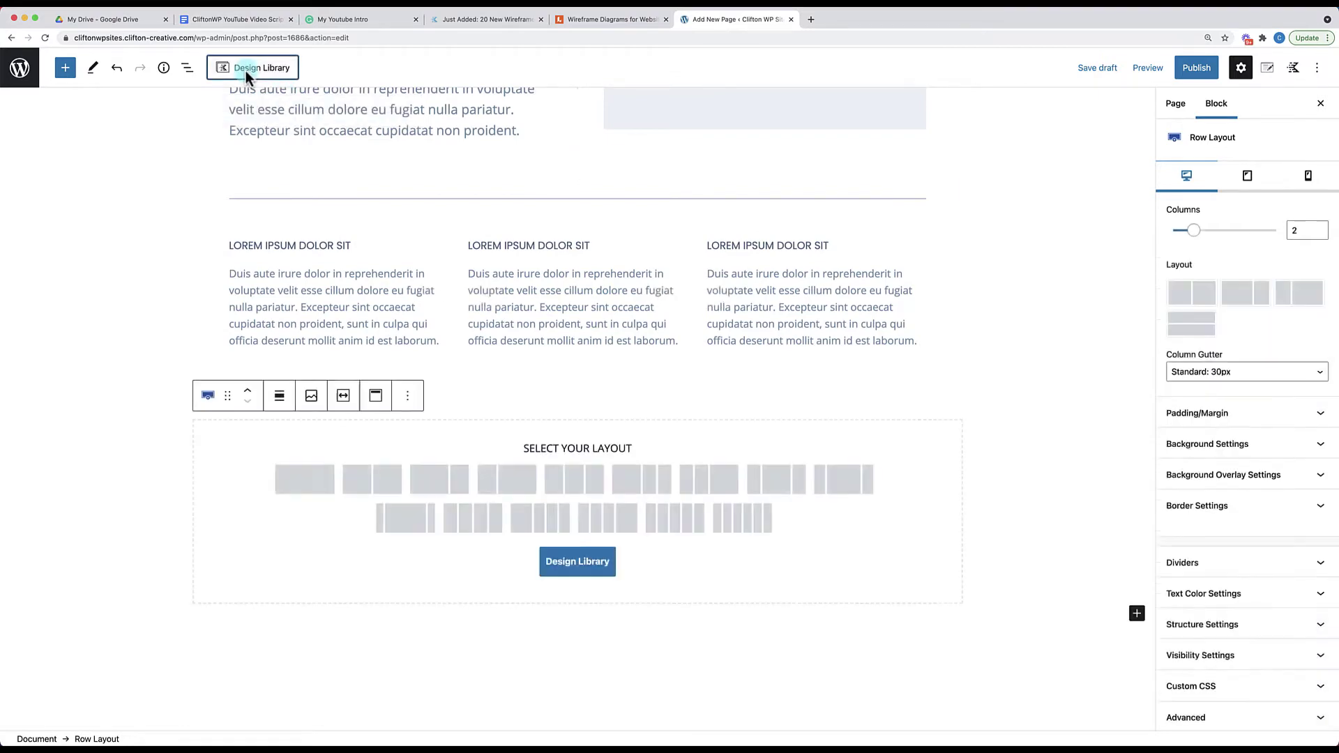
left_click(127, 146)
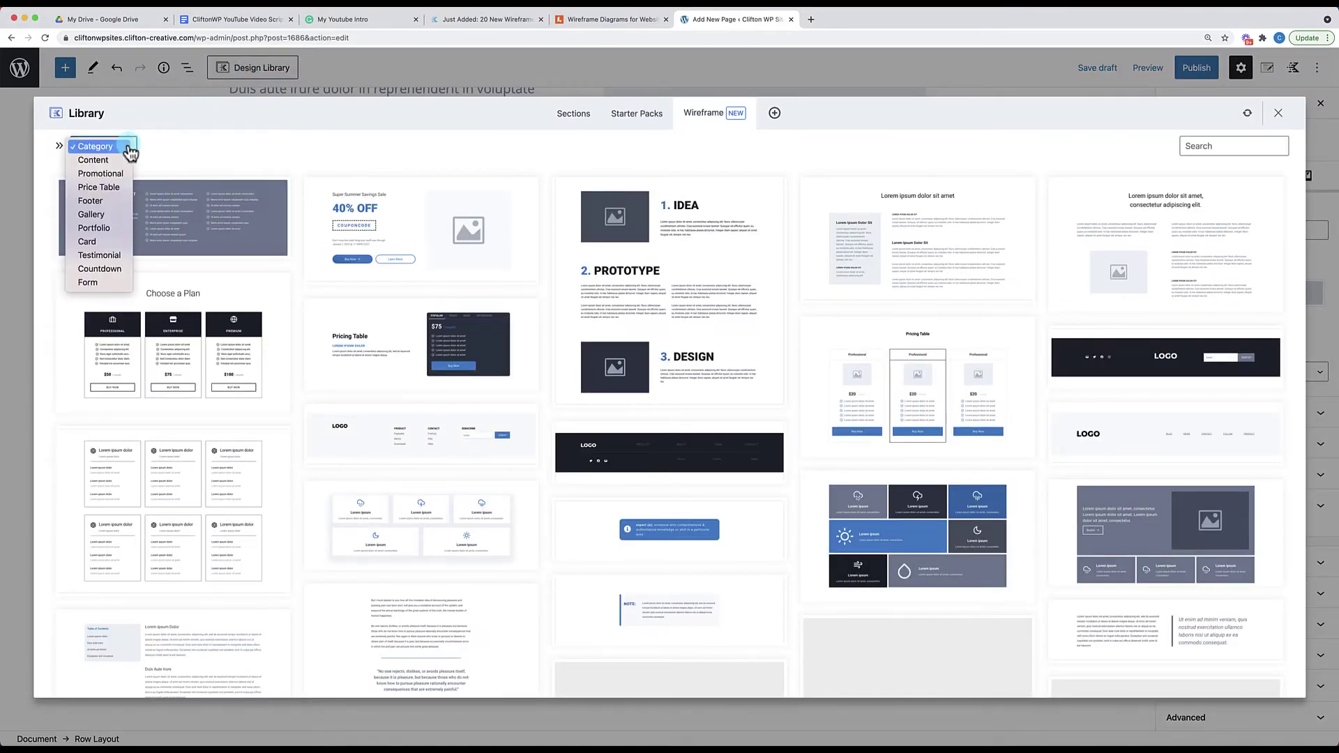
left_click(109, 257)
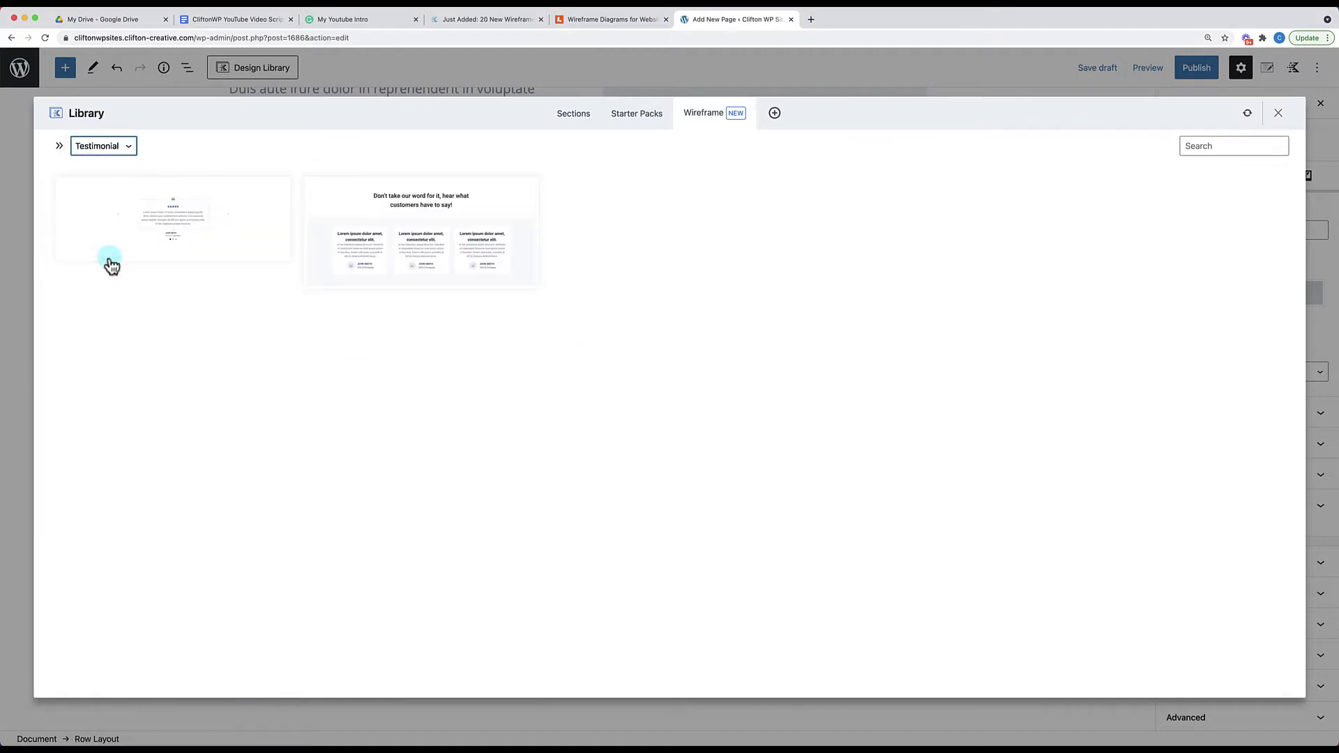
left_click(438, 251)
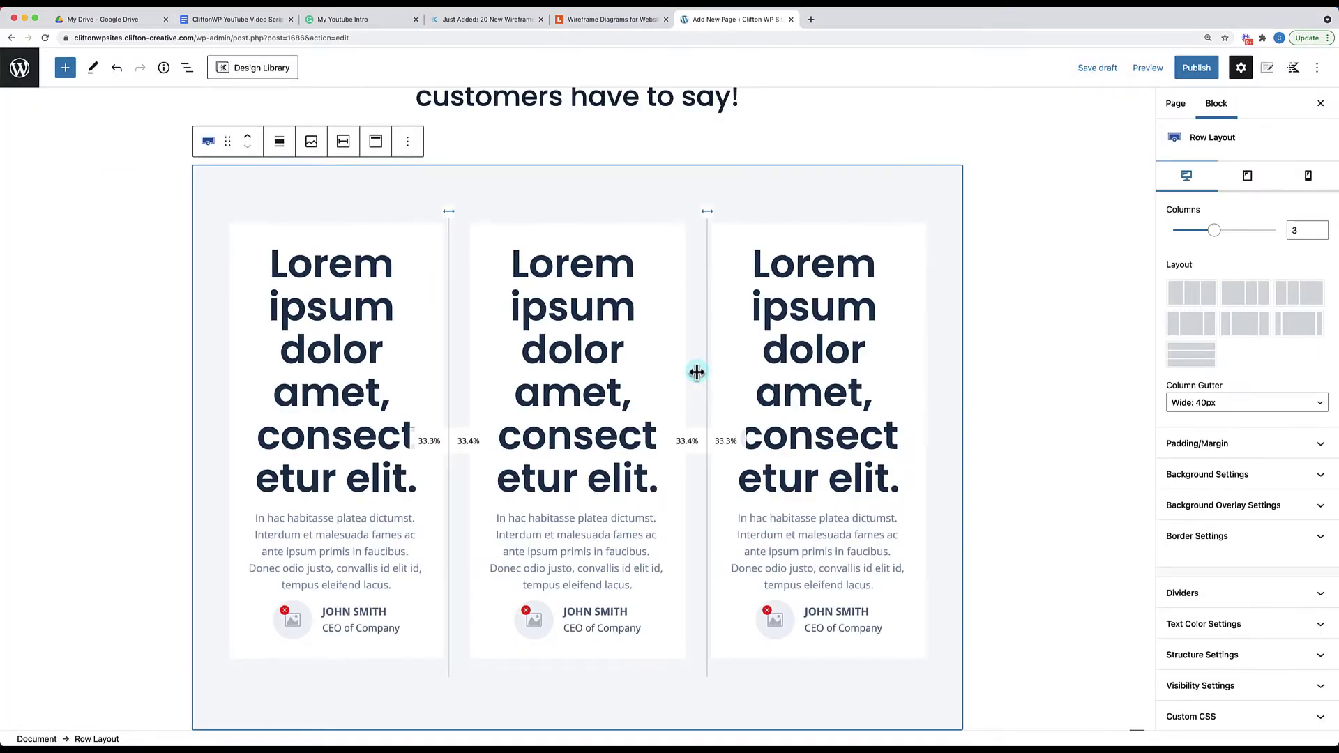
Select the testimonials block and click through its left, middle and right quote cards
scroll(763, 418, "down", 1)
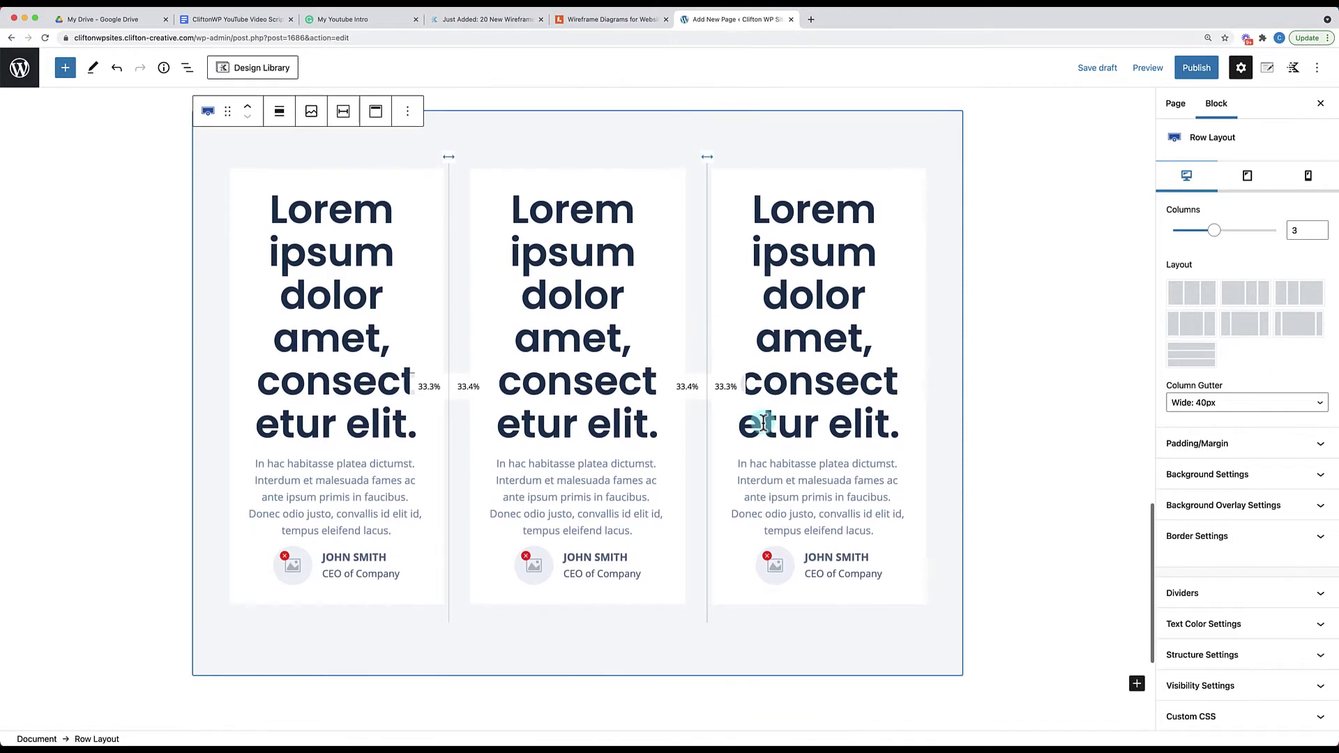
left_click(587, 340)
left_click(799, 314)
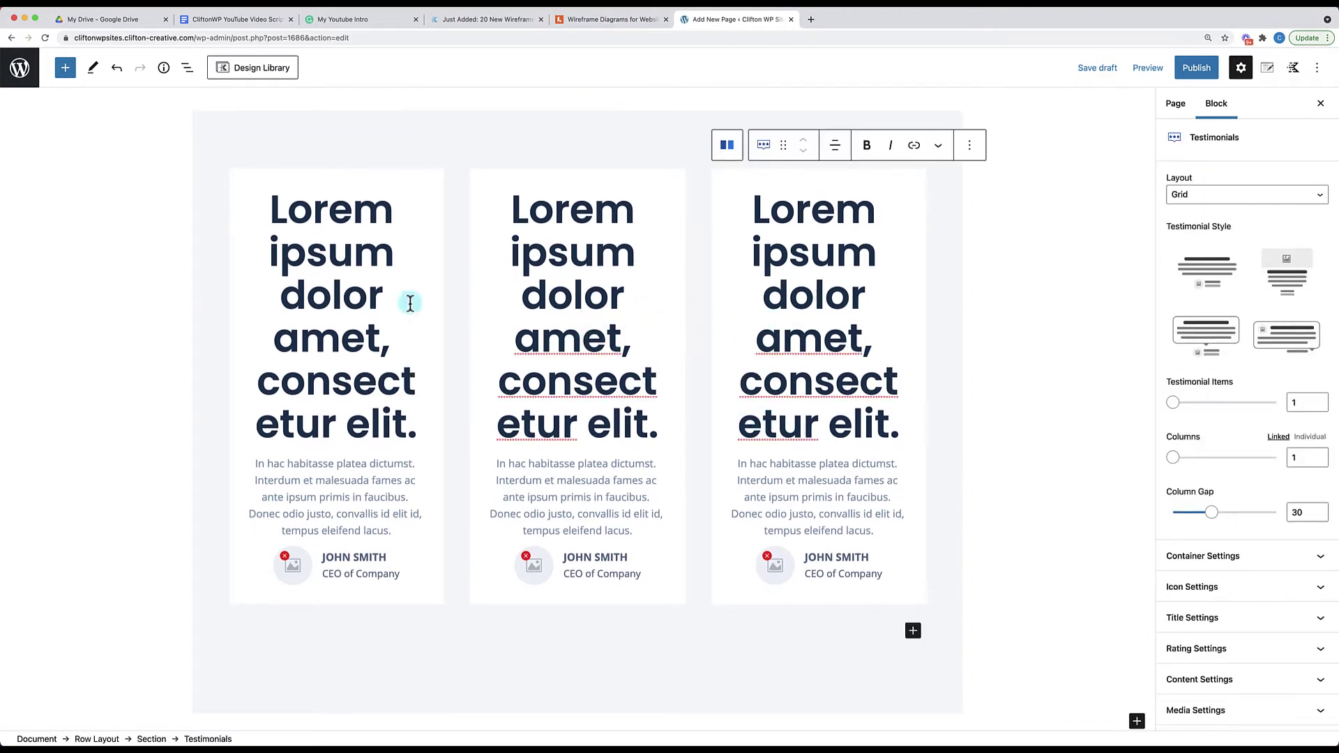
left_click(298, 298)
left_click(583, 301)
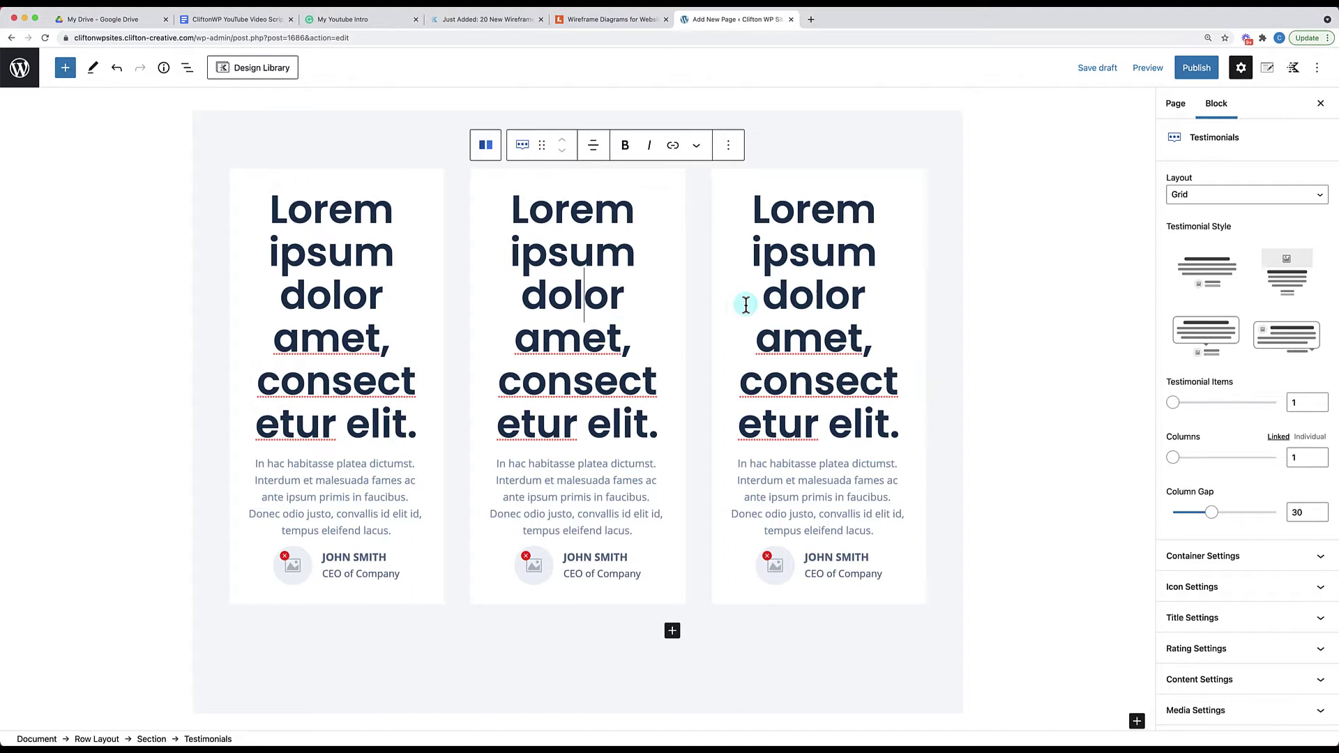
left_click(781, 304)
left_click(593, 305)
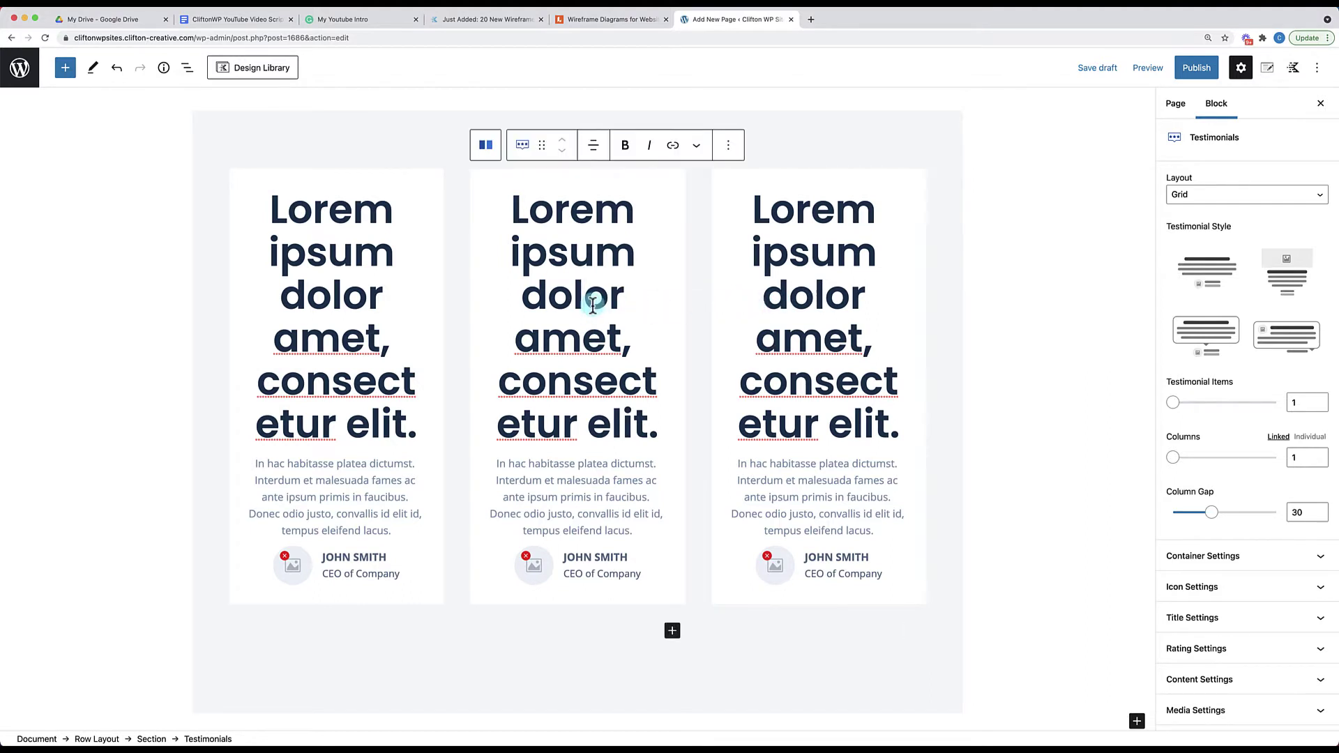
left_click(338, 254)
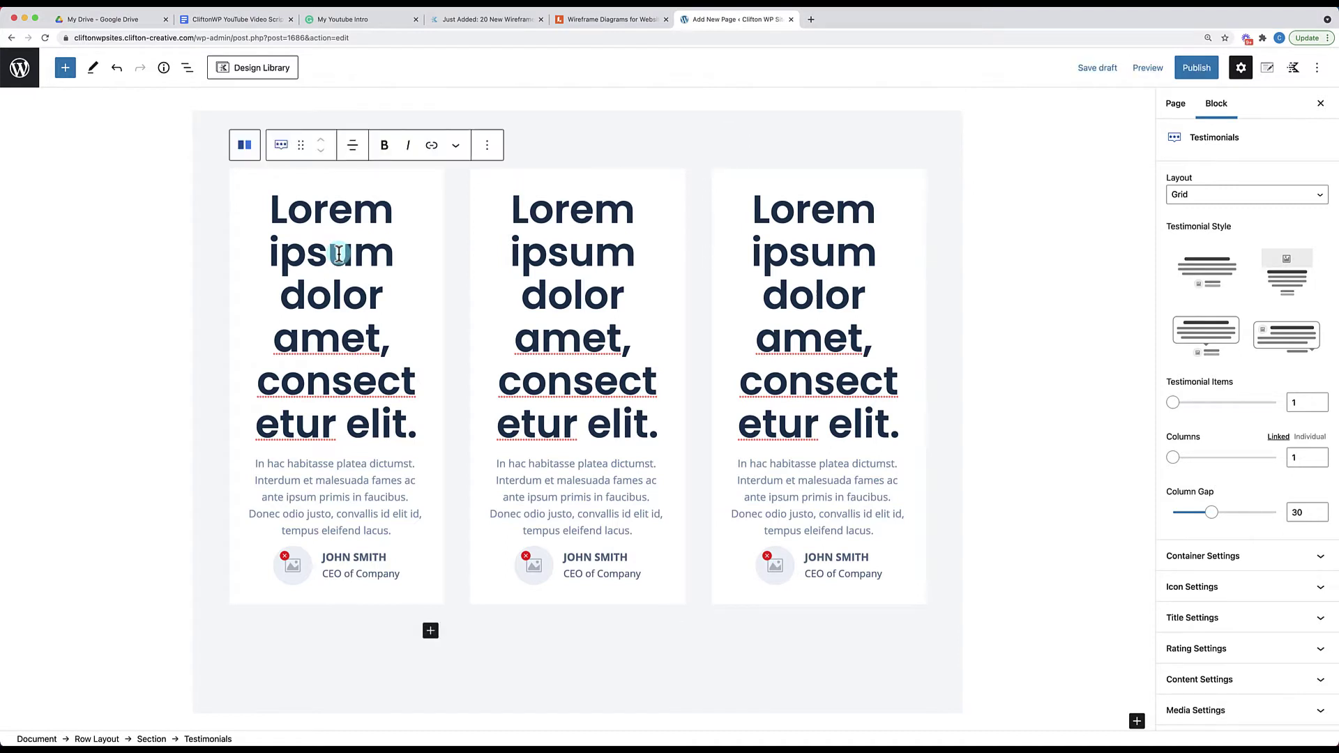
Set the first testimonial card's title font size to 24 in Title Settings
scroll(1219, 469, "down", 2)
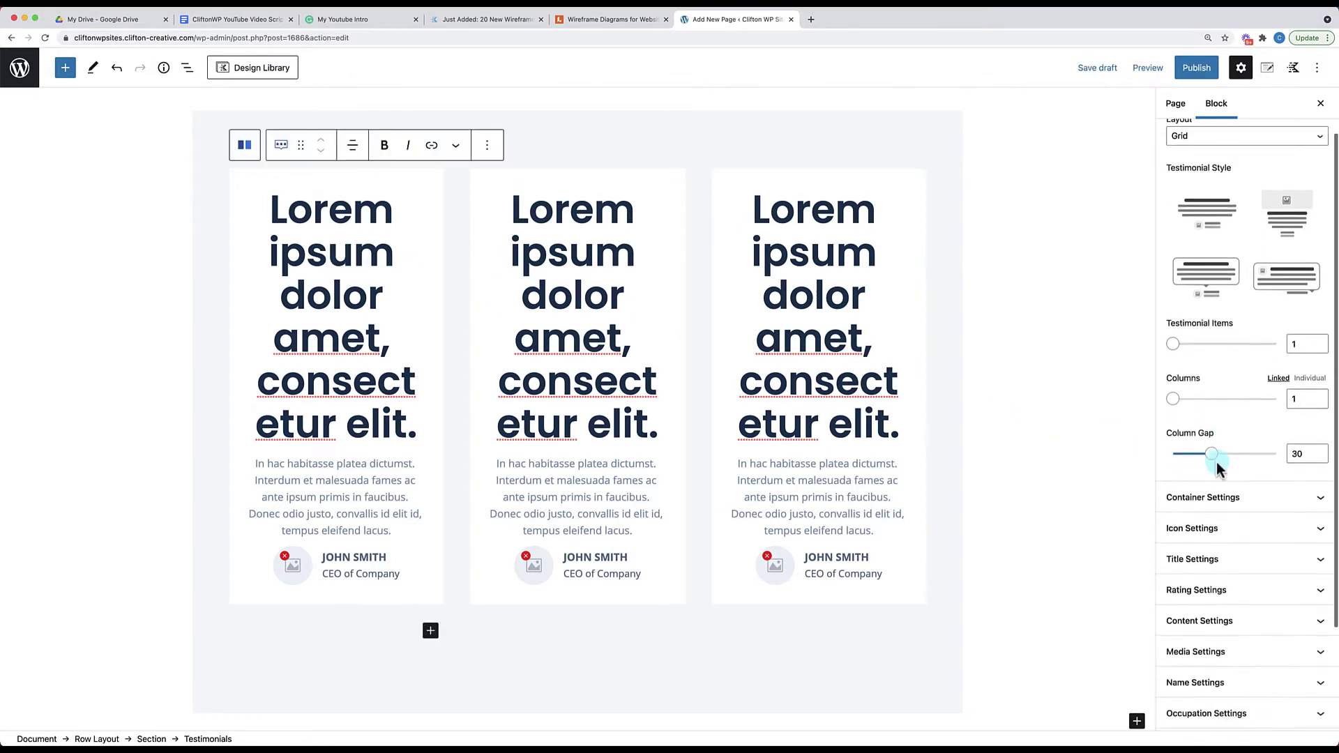
scroll(1219, 469, "down", 4)
left_click(1217, 434)
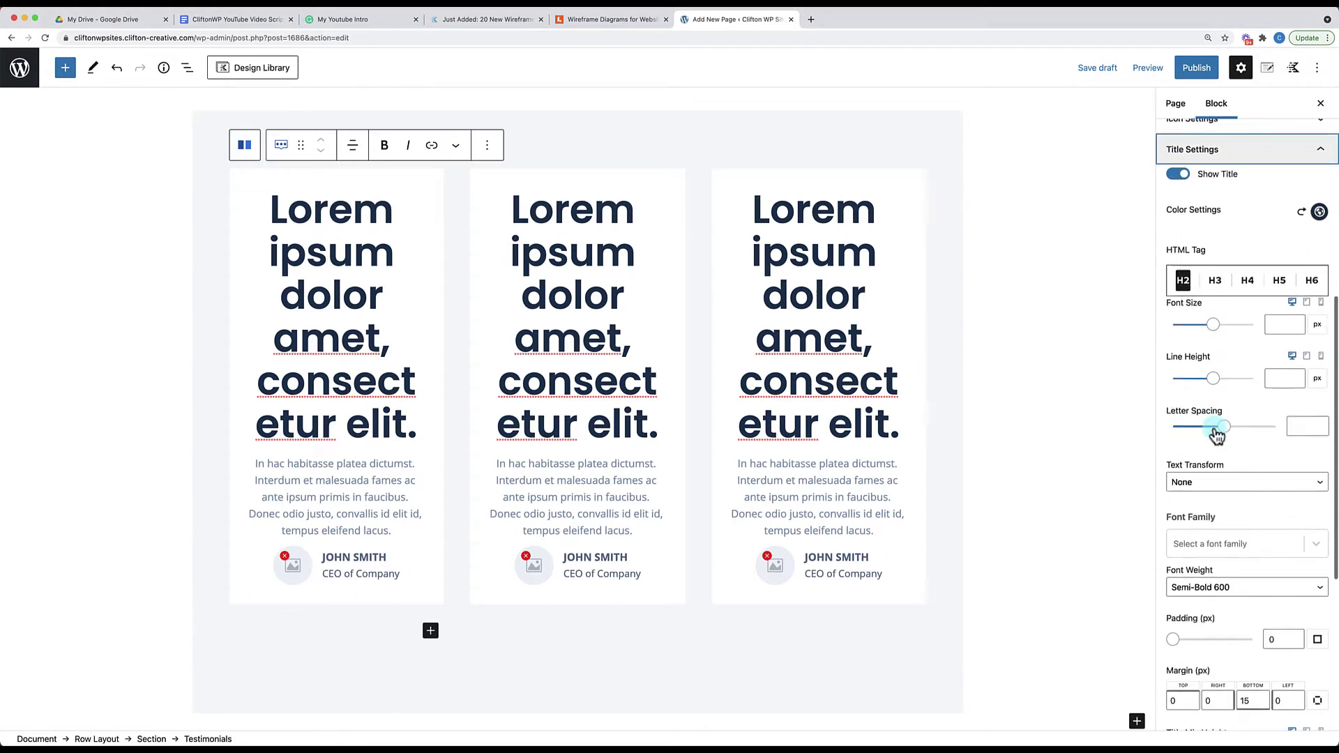
left_click(1276, 325)
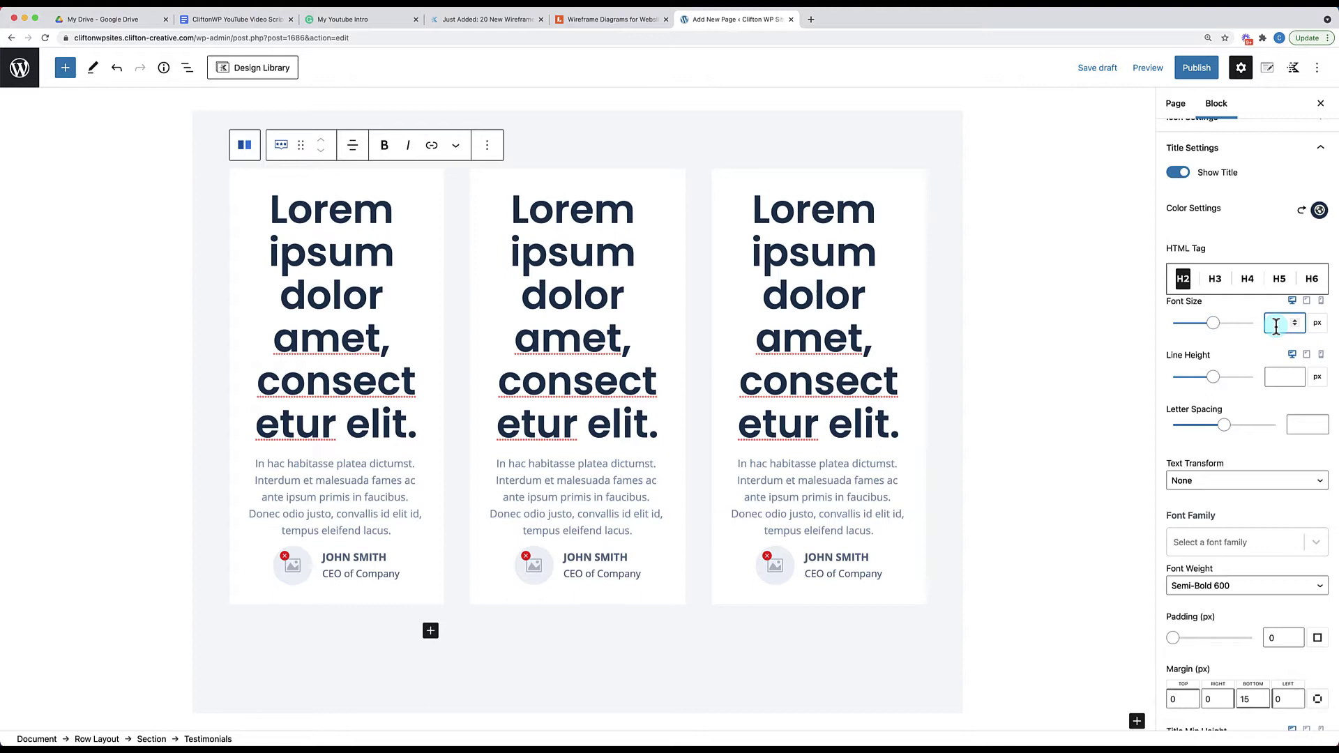
type("24")
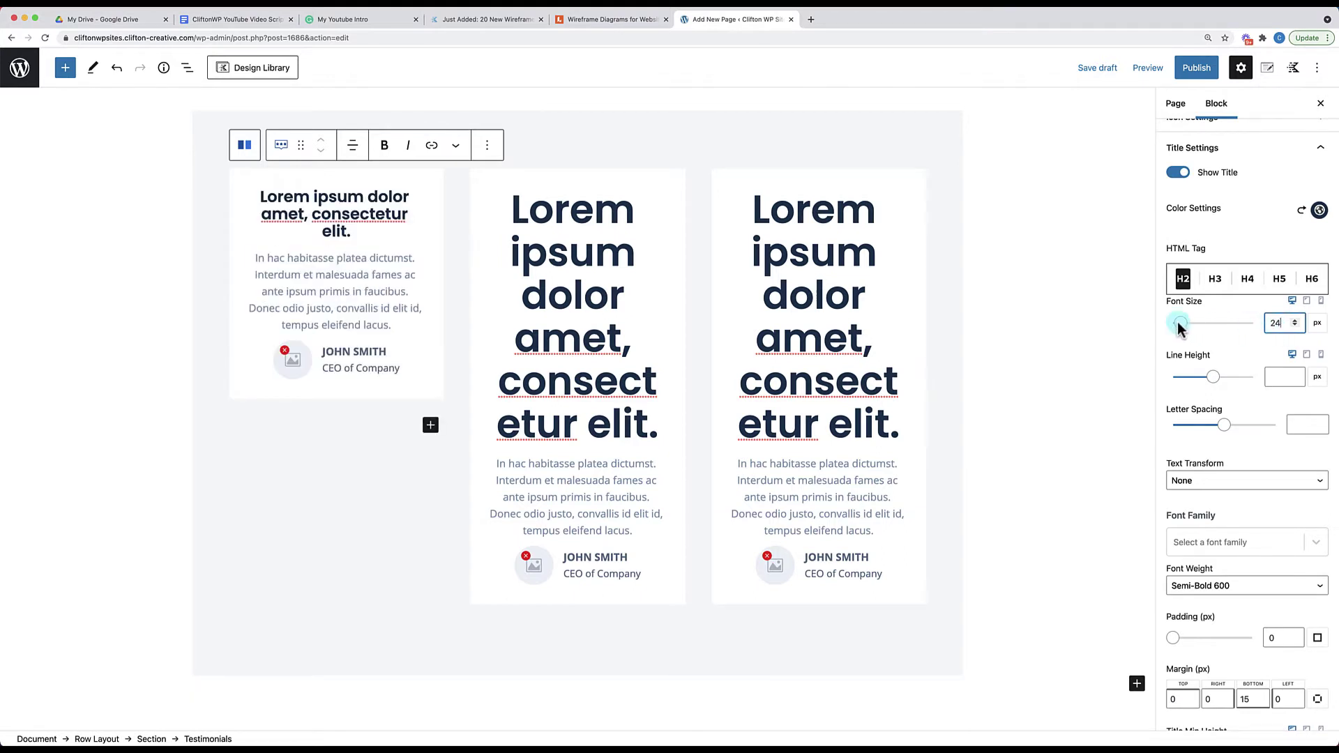
Set the remaining testimonial cards' title font size to 24 as well
left_click(589, 301)
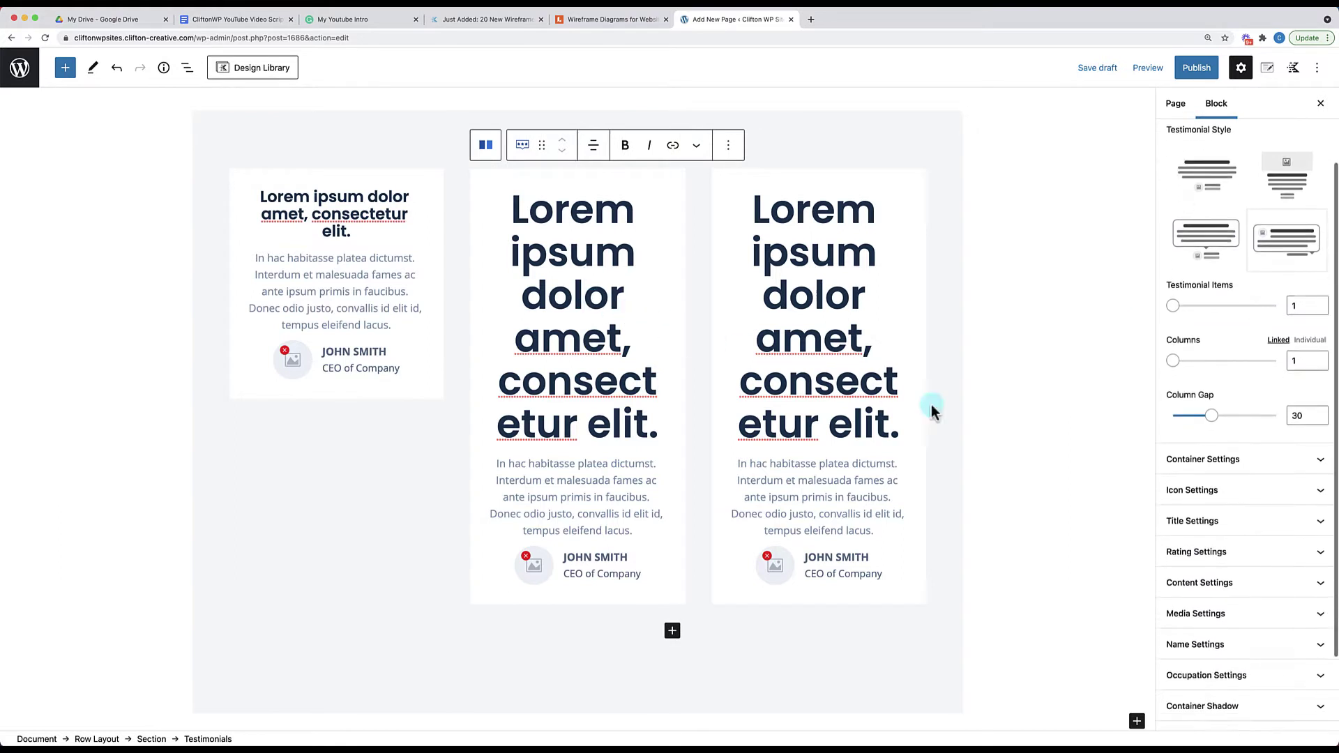
scroll(1255, 488, "down", 2)
left_click(1274, 512)
scroll(1273, 514, "down", 5)
left_click(1284, 323)
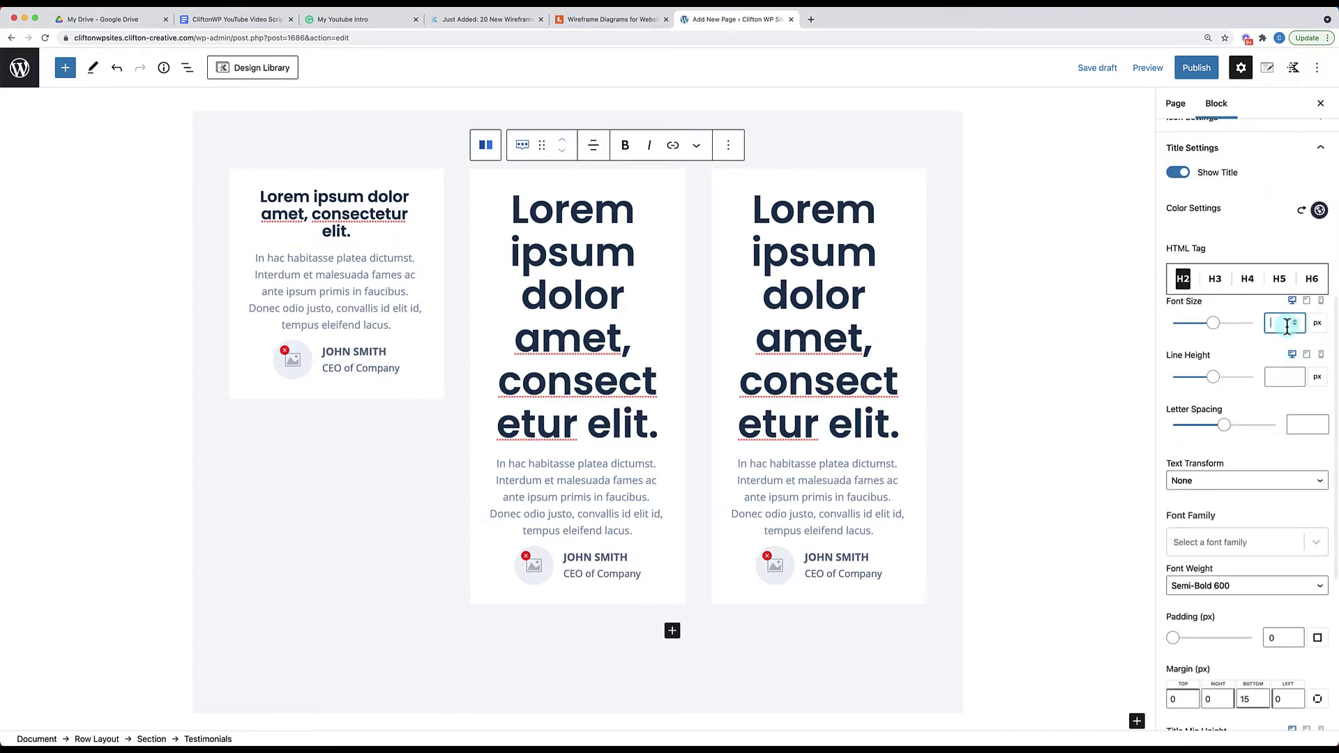
type("24")
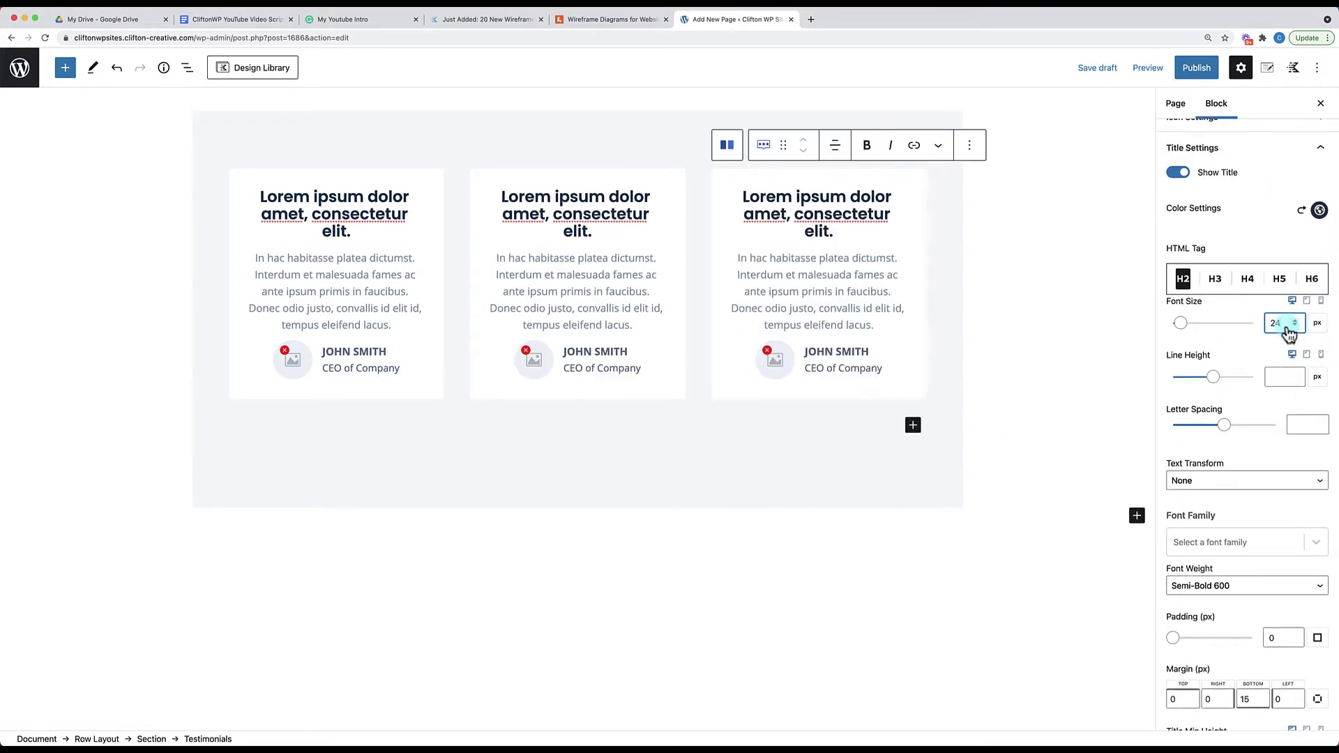
scroll(541, 438, "down", 2)
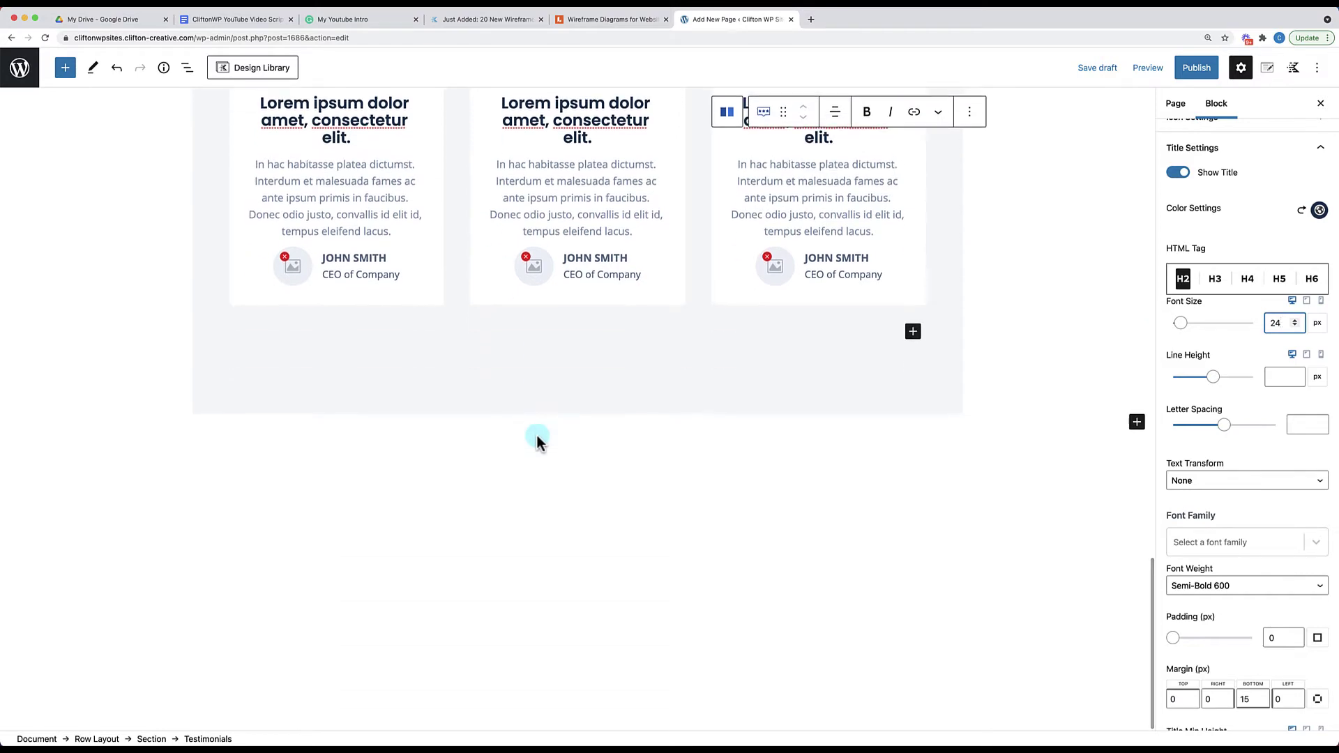
scroll(538, 437, "up", 4)
scroll(538, 437, "up", 15)
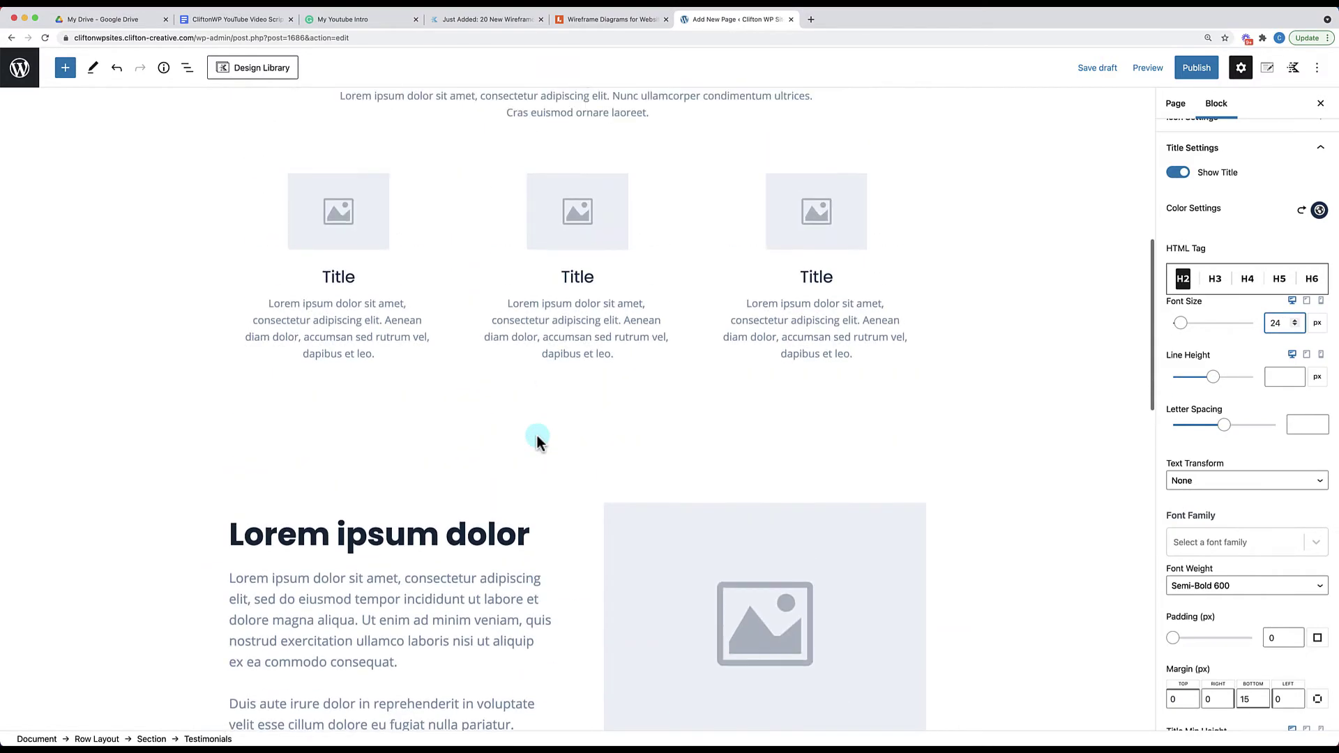
Insert the Pricing Table wireframe with three $20/month Professional plans and select the middle image placeholder
scroll(535, 434, "up", 5)
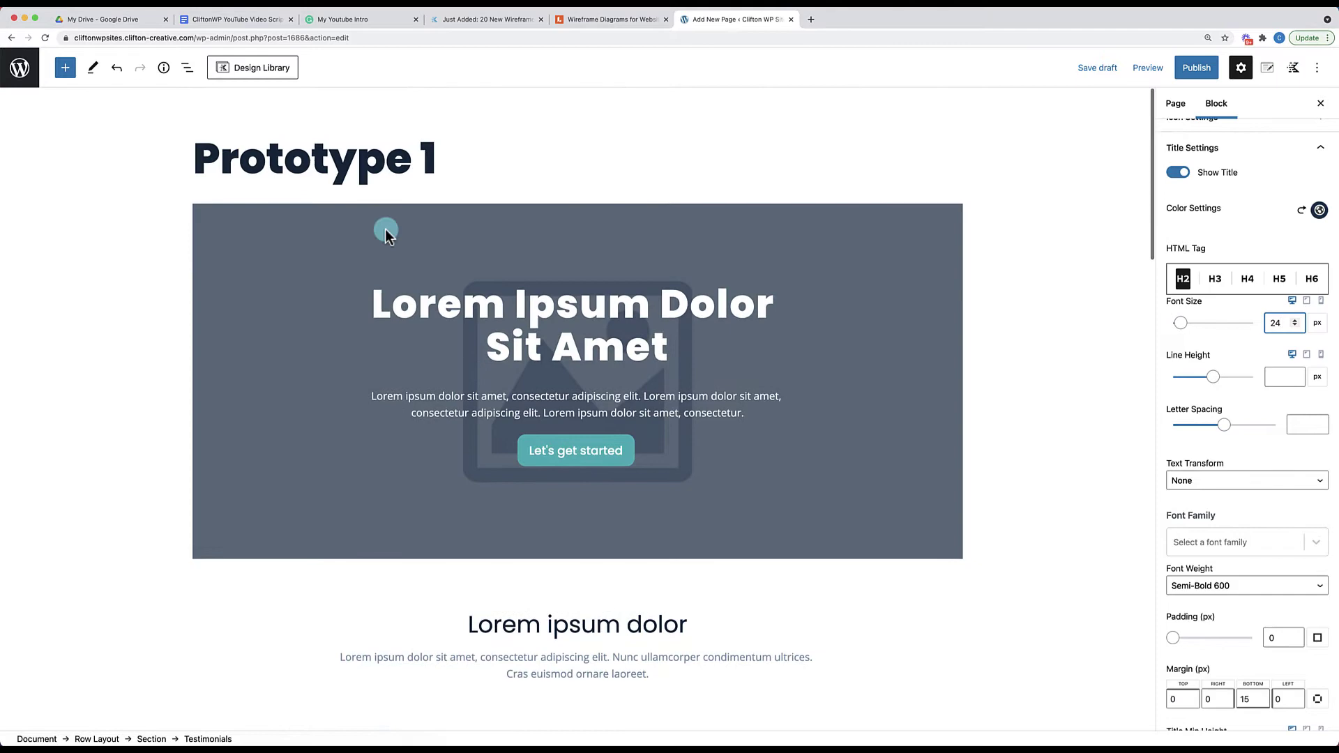
left_click(269, 70)
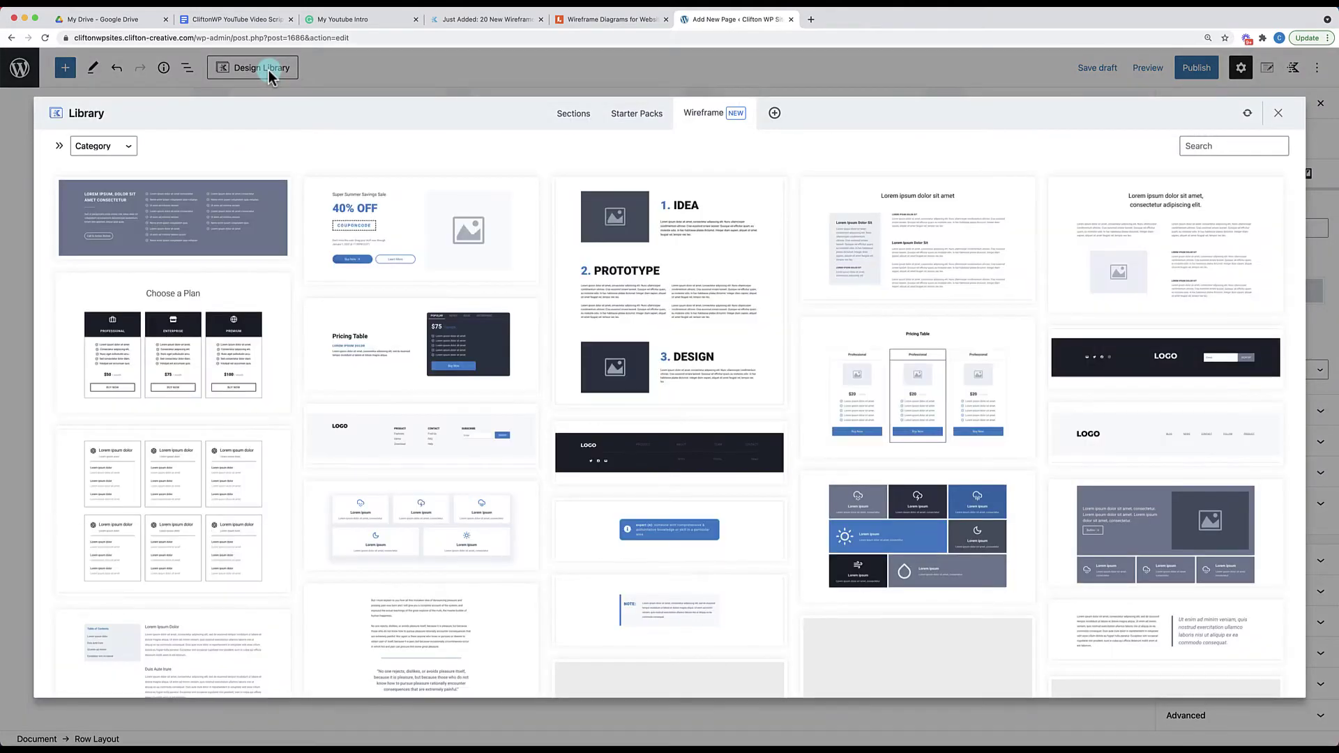
left_click(962, 428)
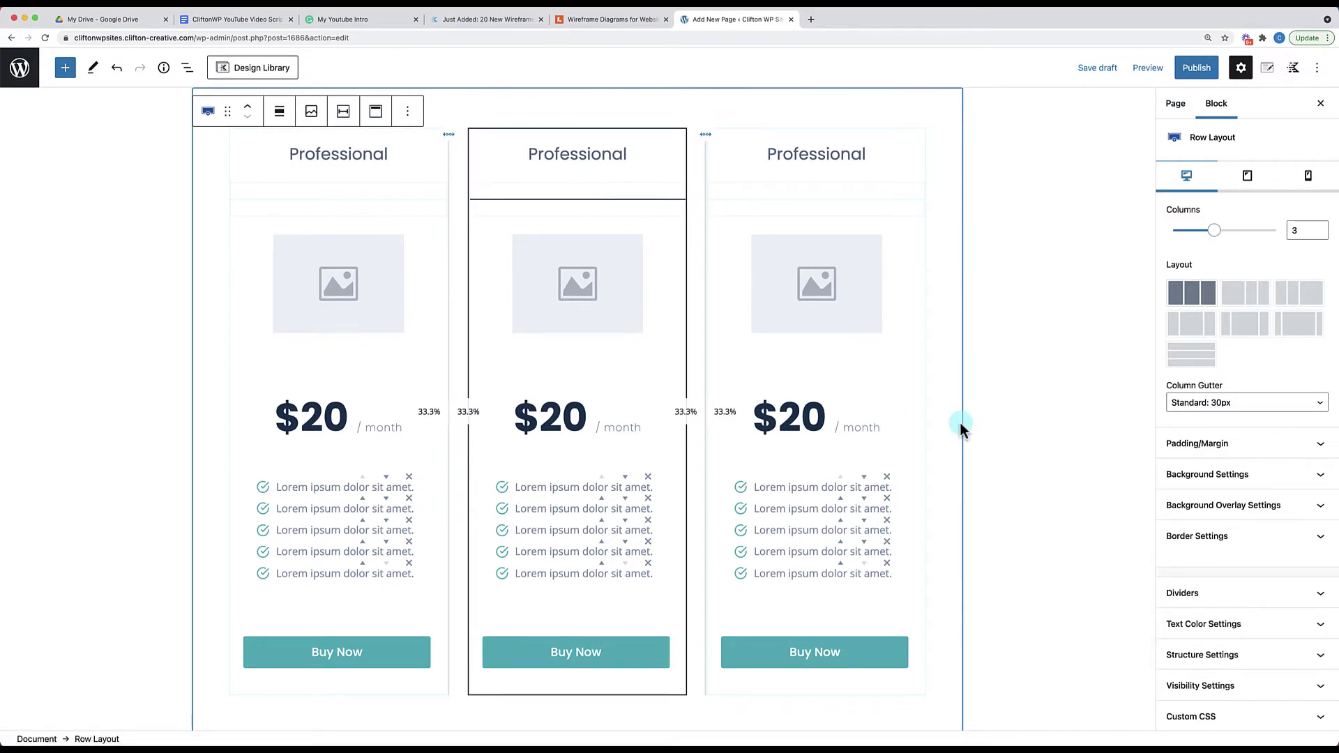
left_click(599, 336)
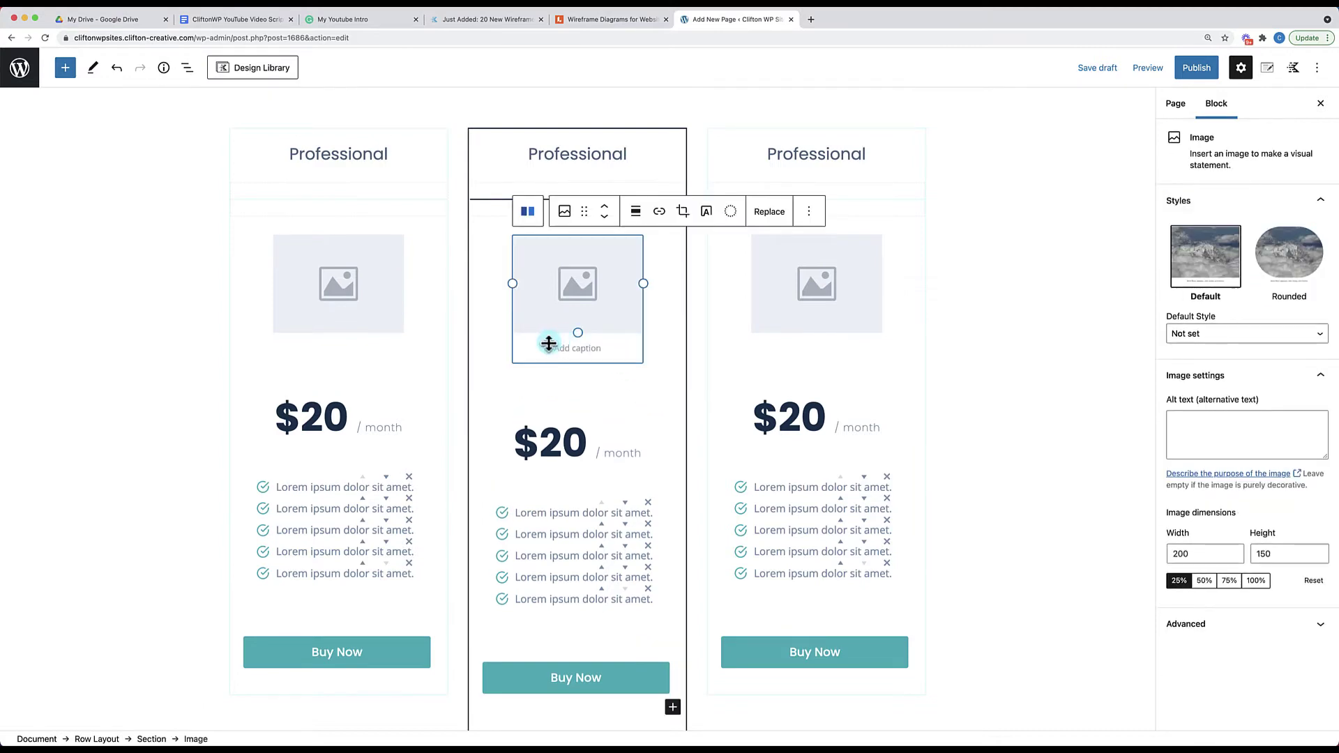
scroll(549, 343, "down", 5)
scroll(548, 345, "up", 8)
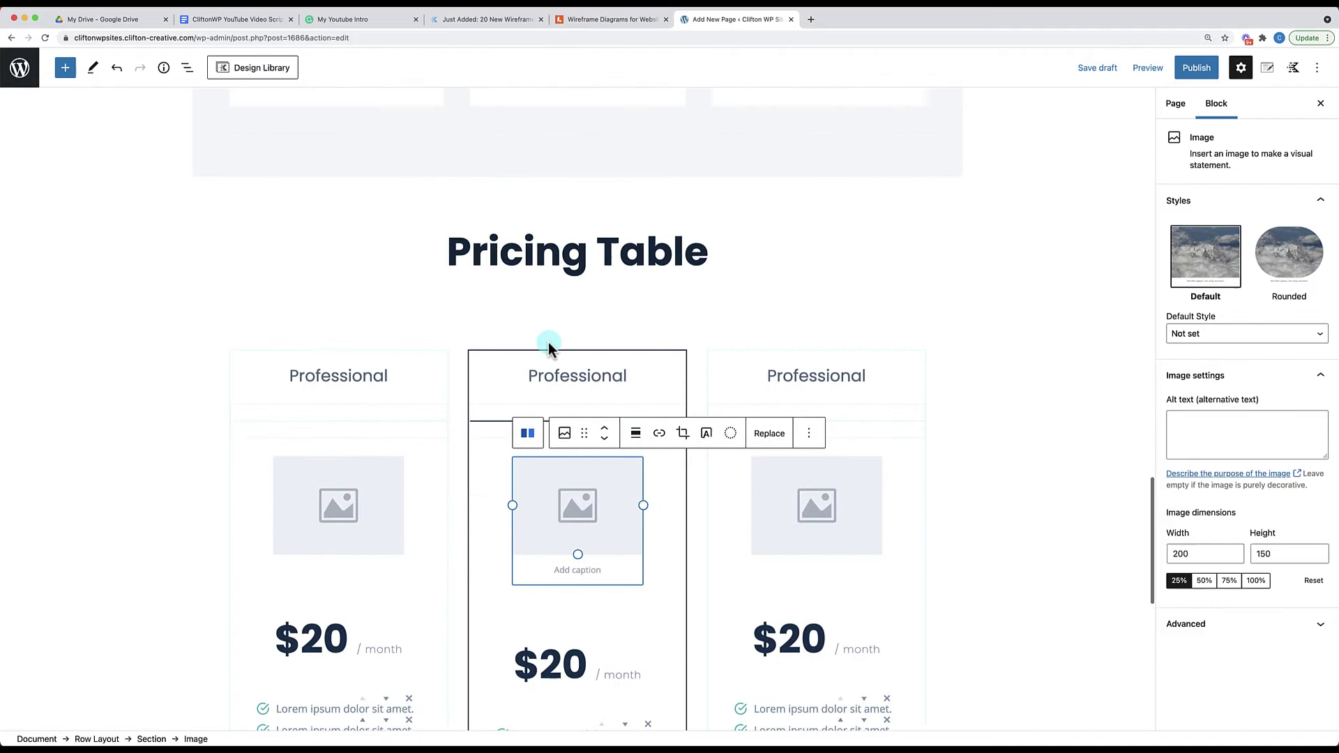
scroll(548, 342, "up", 8)
scroll(548, 342, "down", 13)
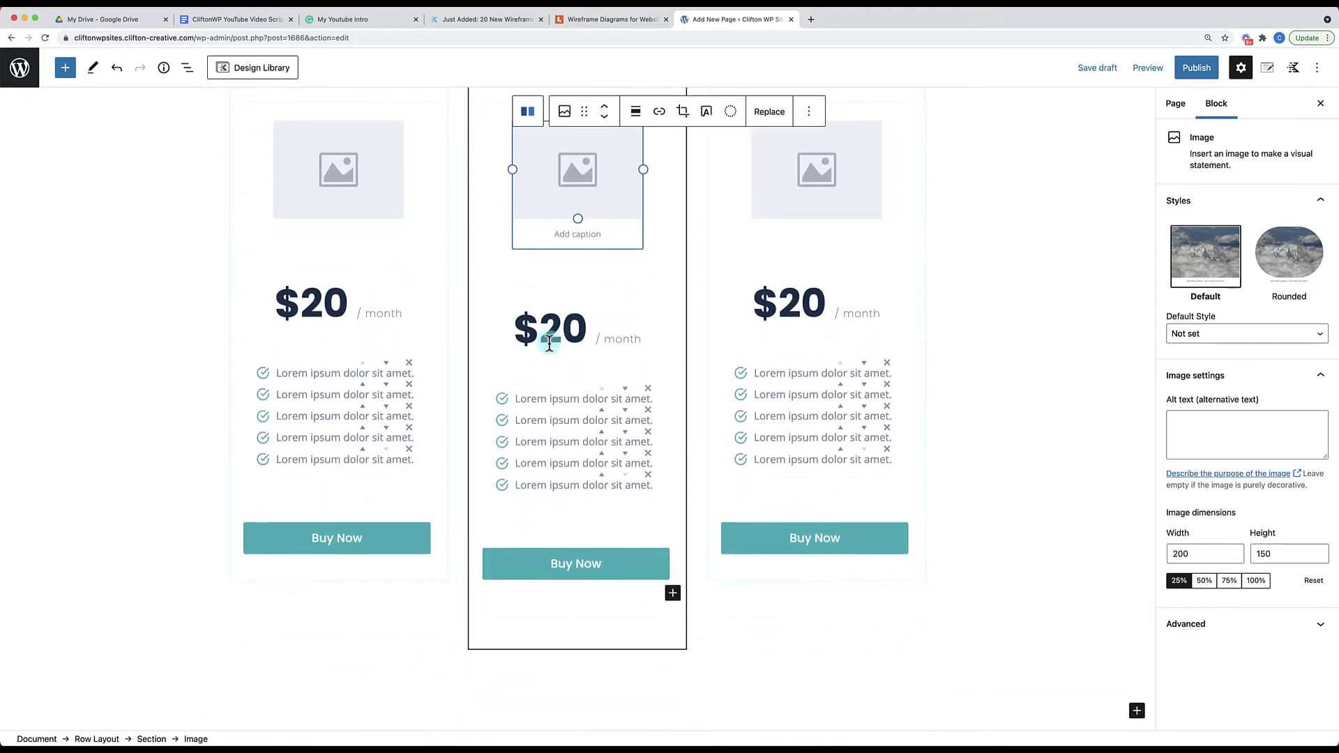
Insert the Frequently Asked Questions wireframe with its Help Center button and lorem-ipsum accordion
left_click(261, 68)
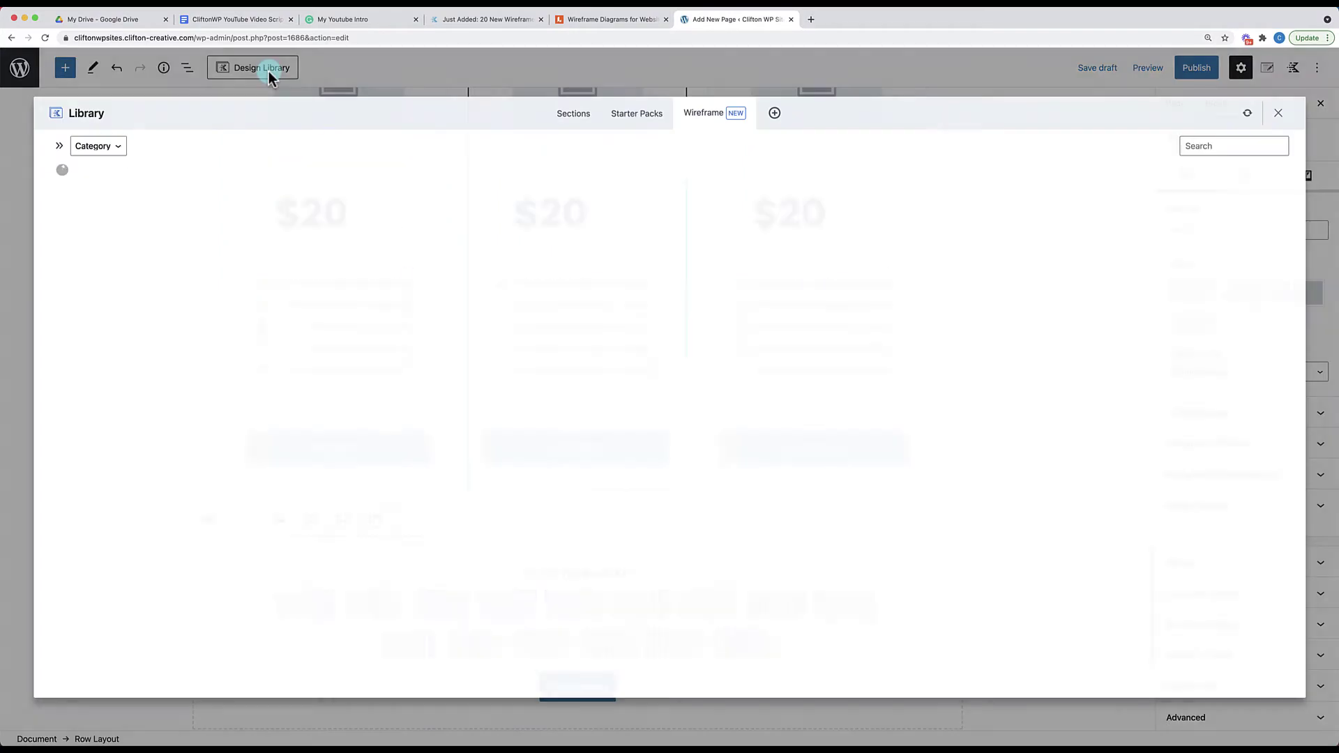
scroll(449, 521, "down", 1)
scroll(453, 525, "down", 5)
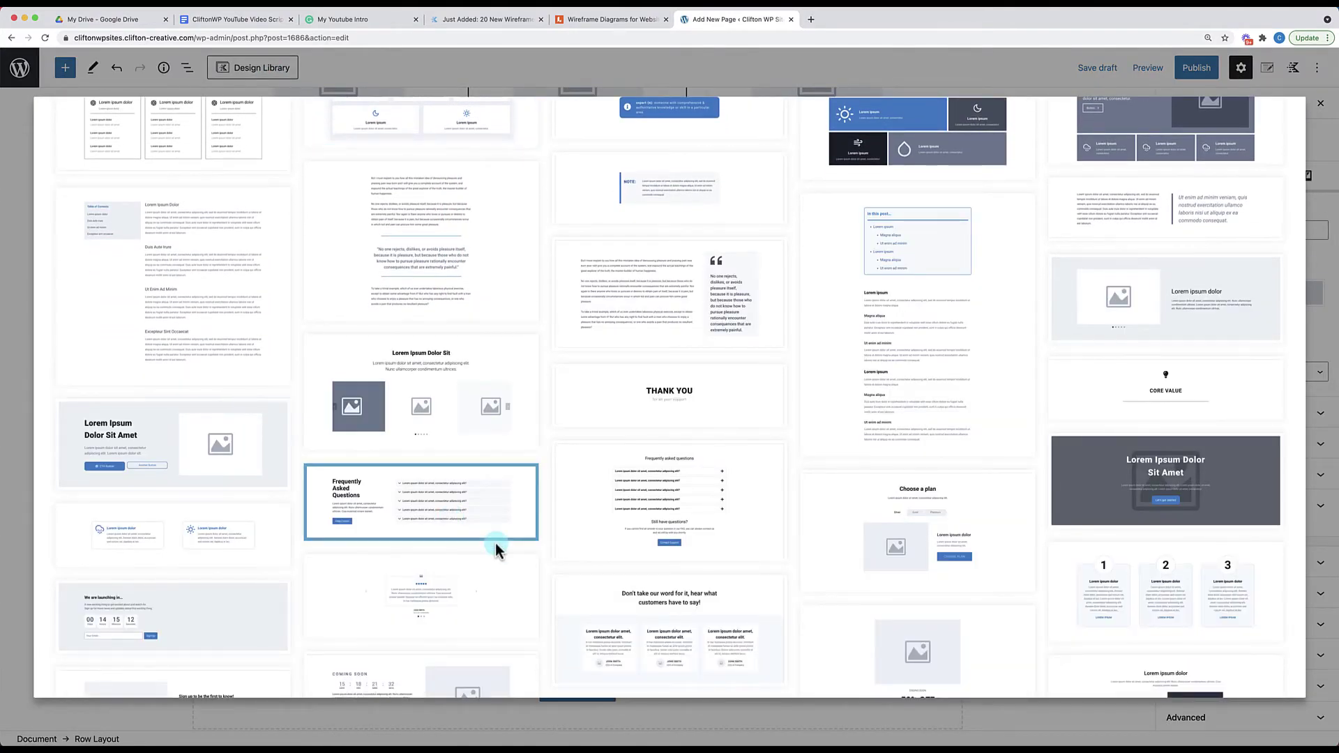
scroll(496, 543, "down", 3)
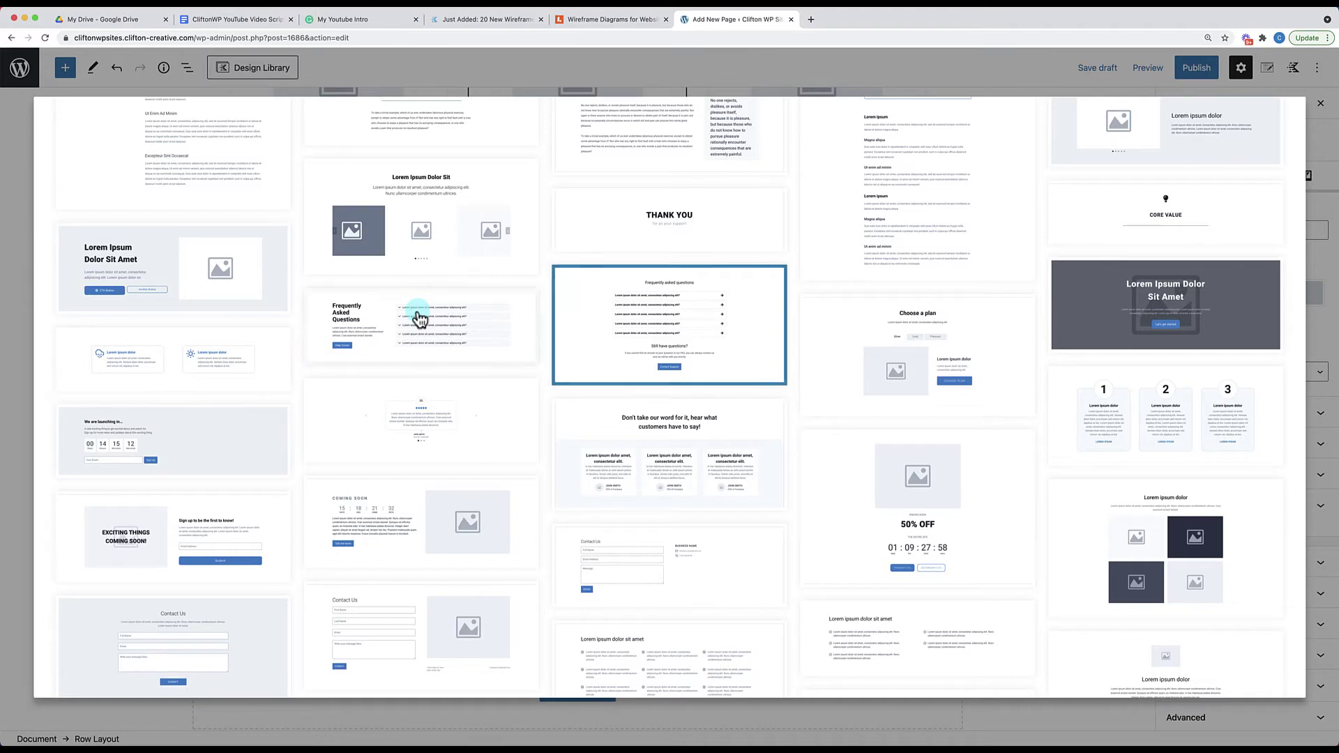
left_click(467, 345)
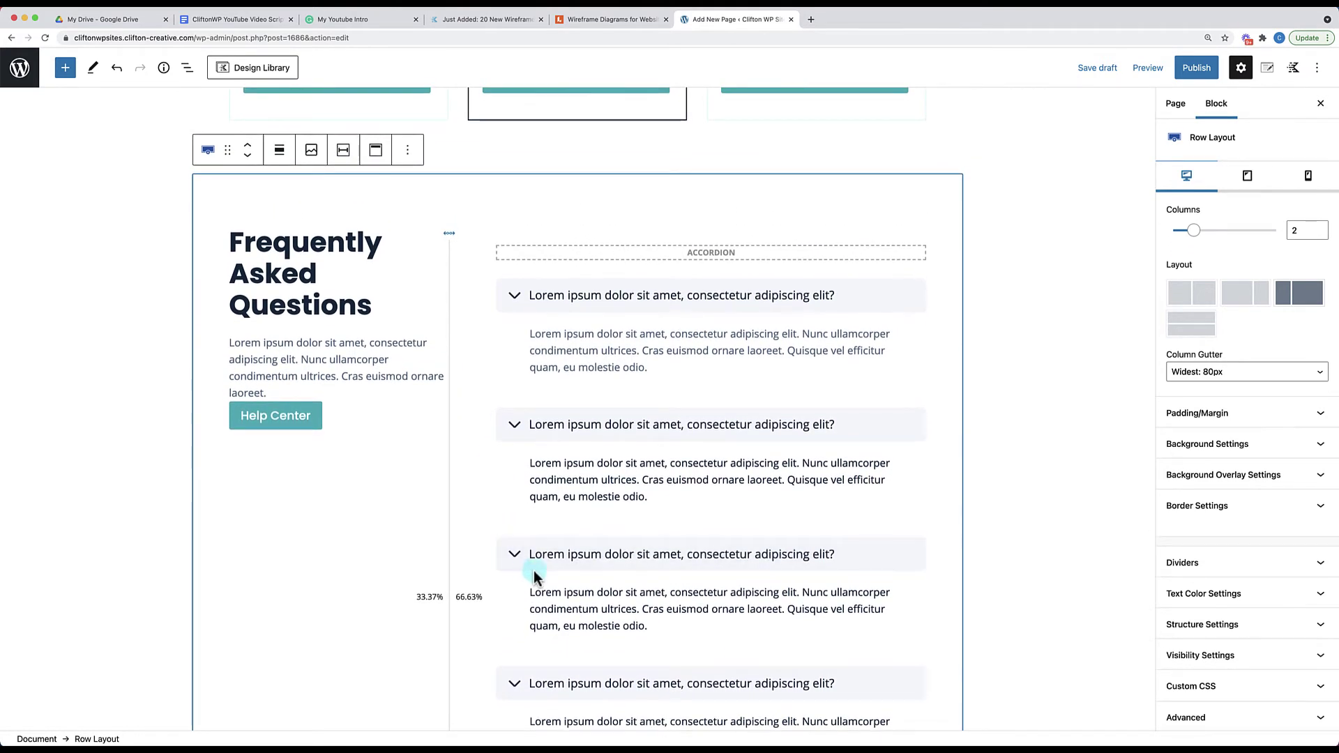
scroll(616, 543, "up", 3)
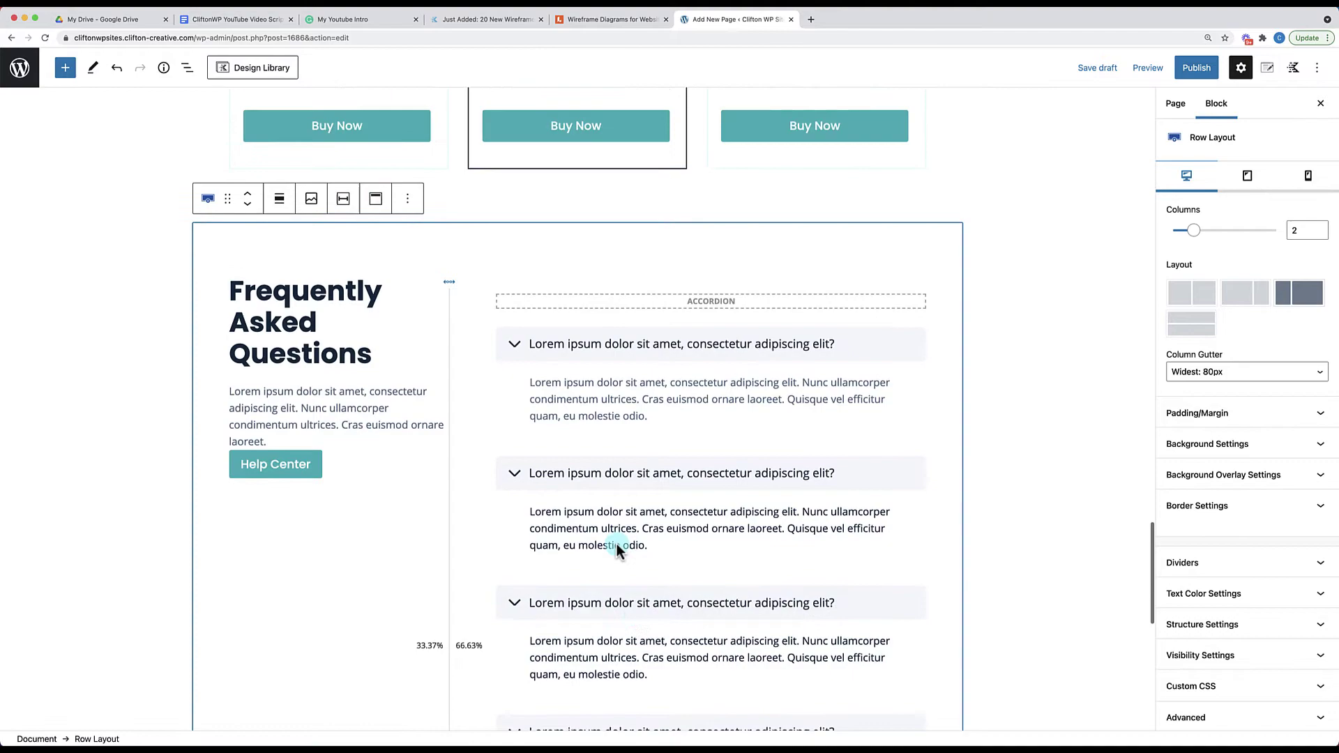
scroll(530, 440, "down", 10)
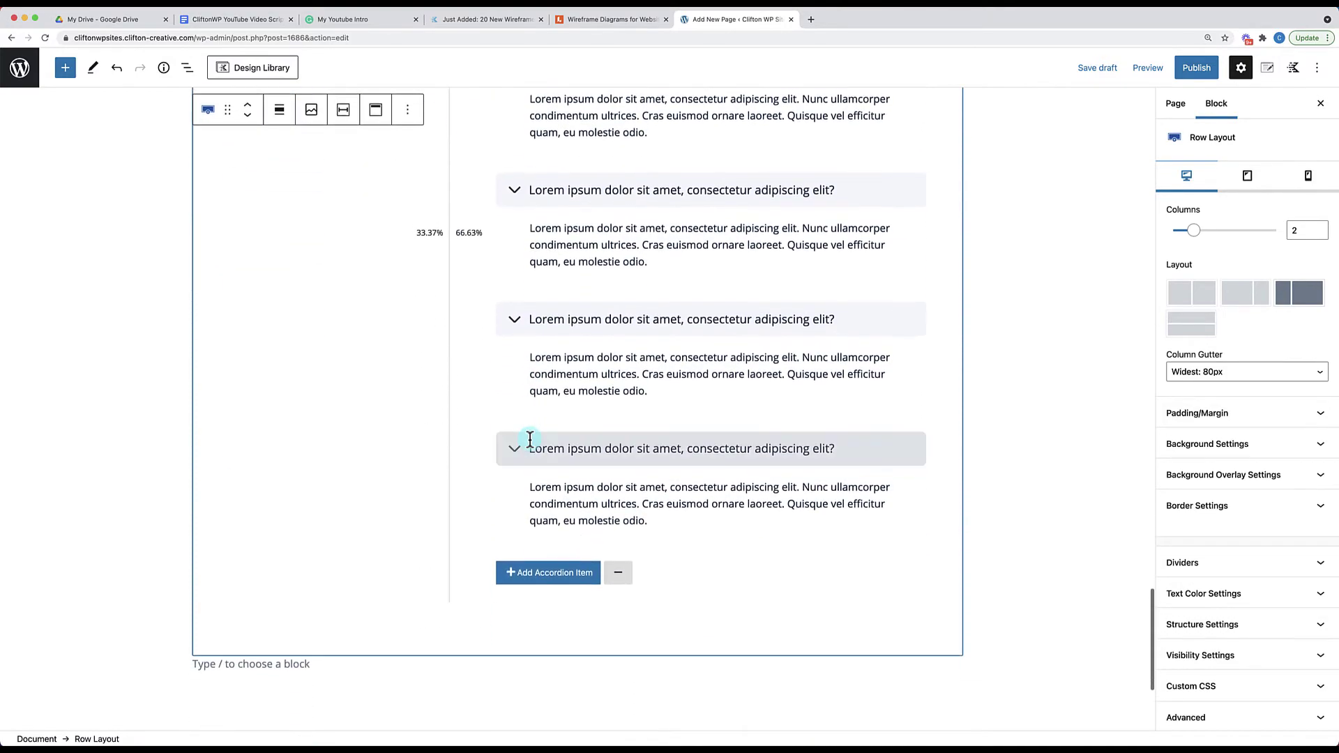
scroll(530, 441, "up", 15)
scroll(530, 444, "up", 15)
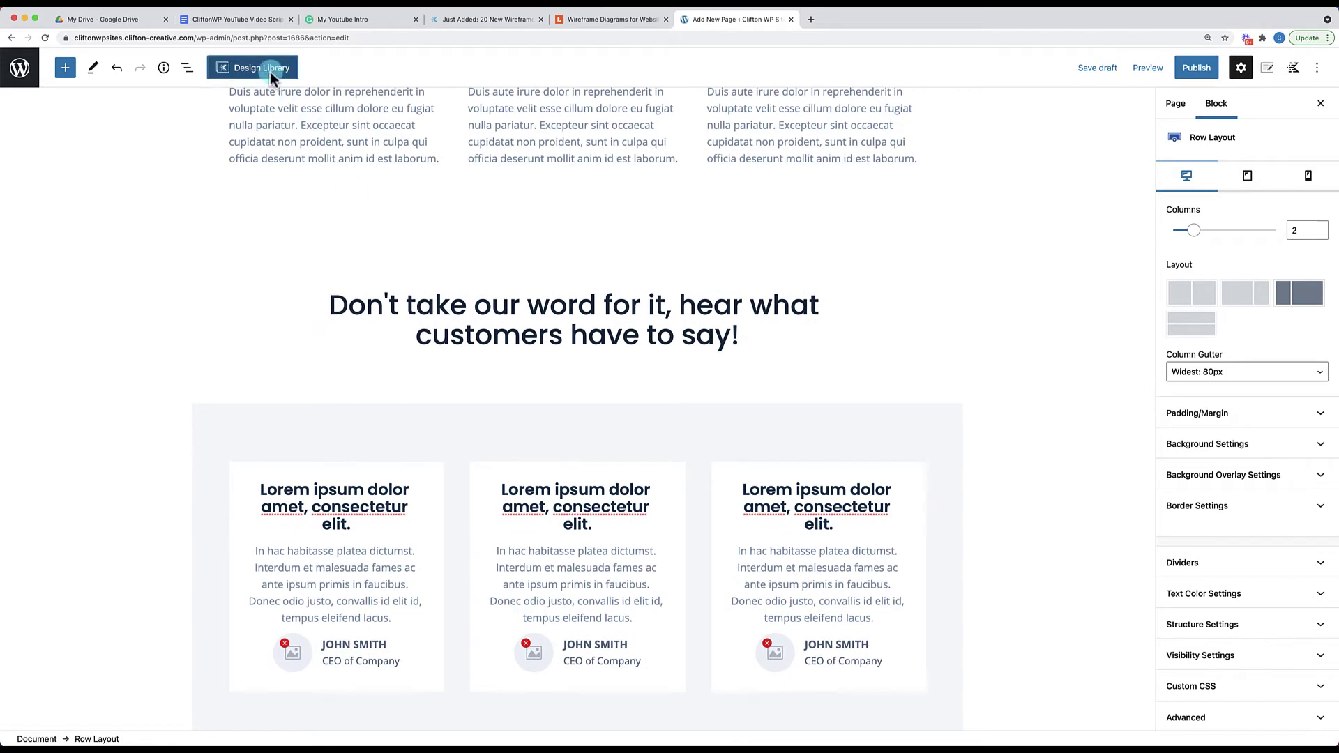
Filter the library to Form and insert the Contact Us wireframe with name, email and message fields
left_click(270, 71)
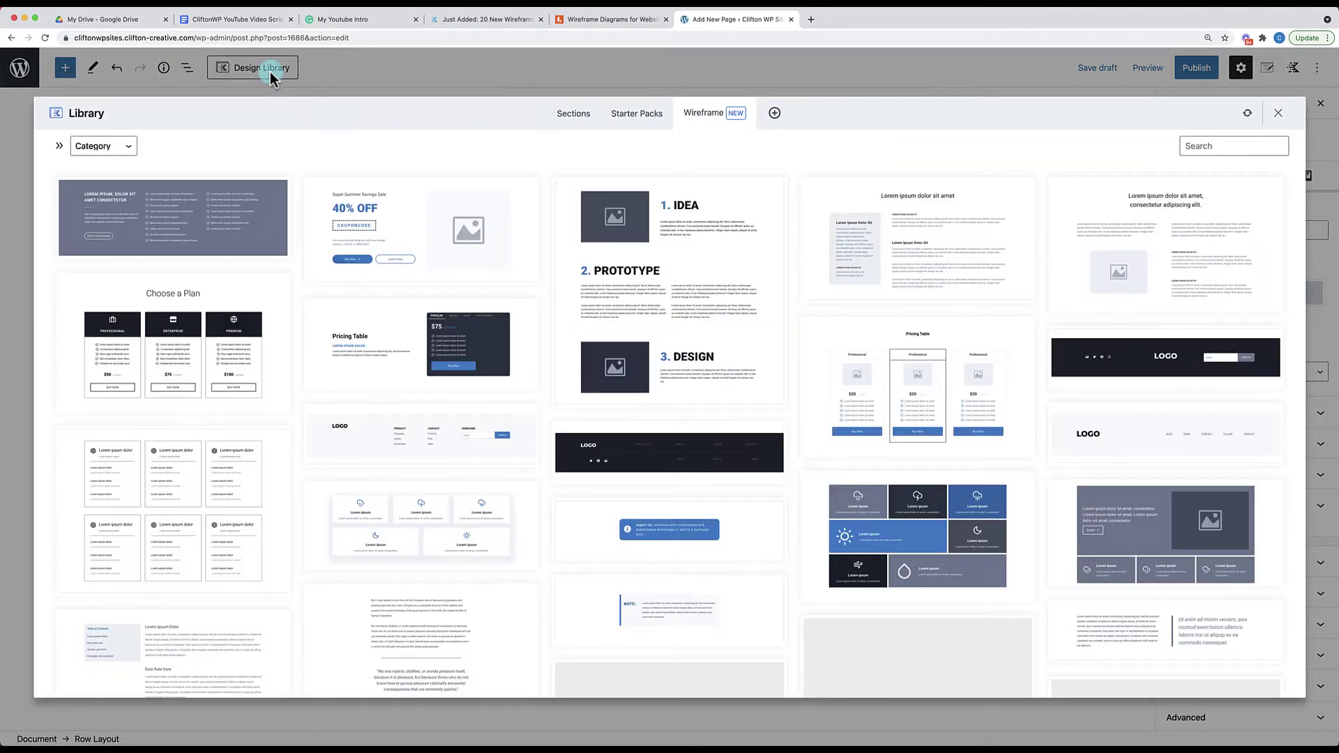
left_click(129, 148)
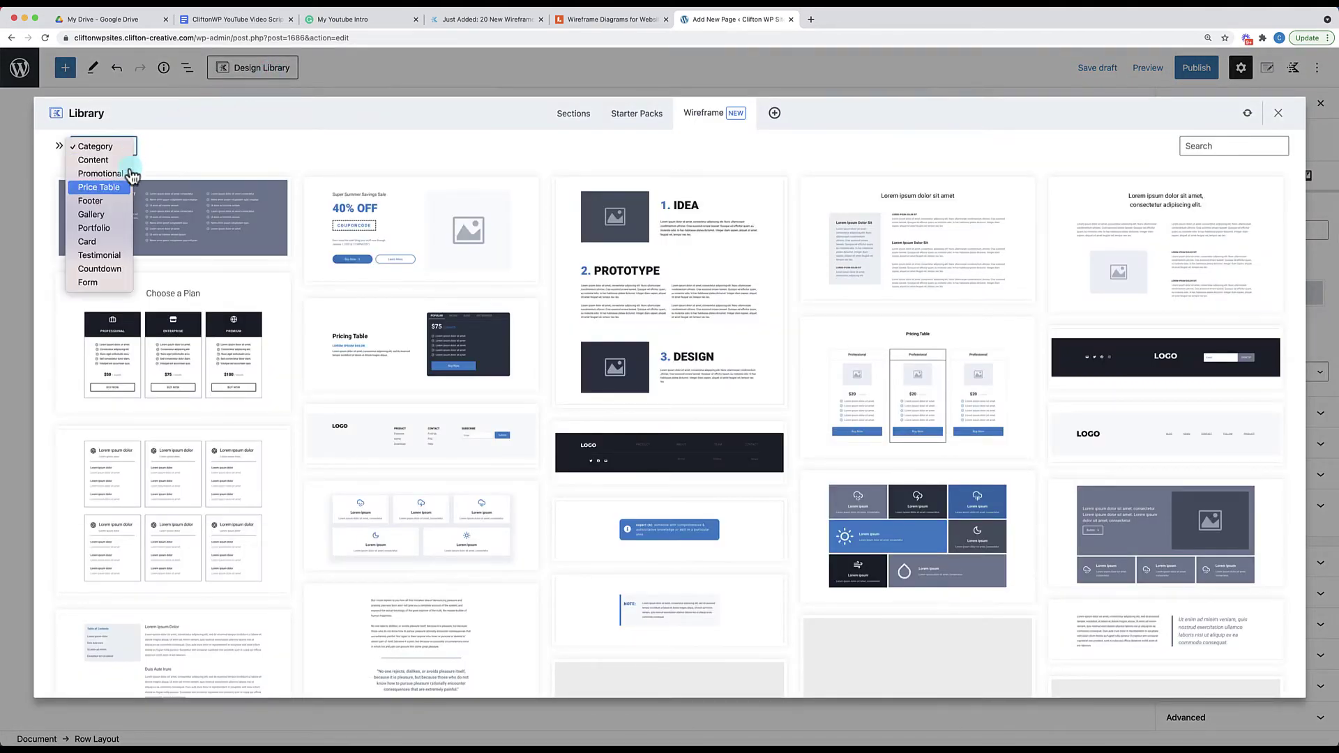
left_click(103, 283)
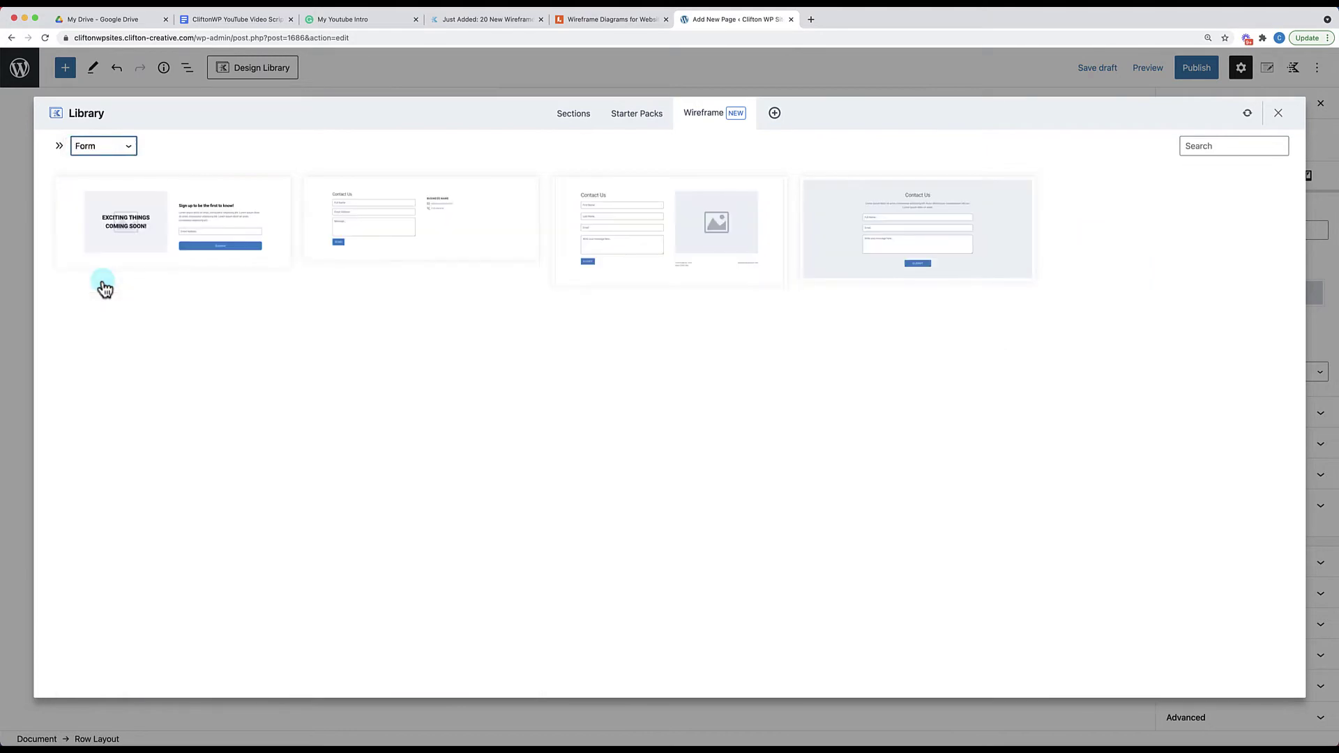
left_click(649, 242)
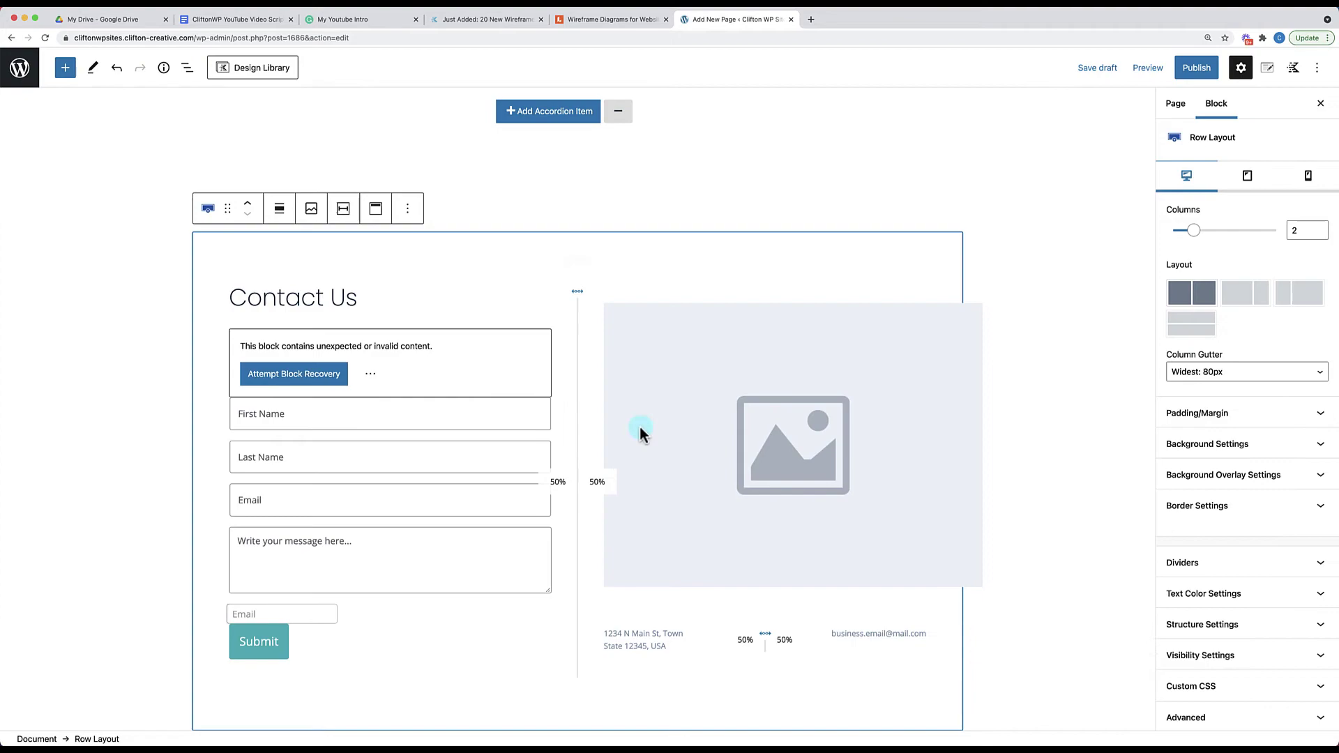
scroll(640, 433, "down", 5)
scroll(640, 427, "up", 15)
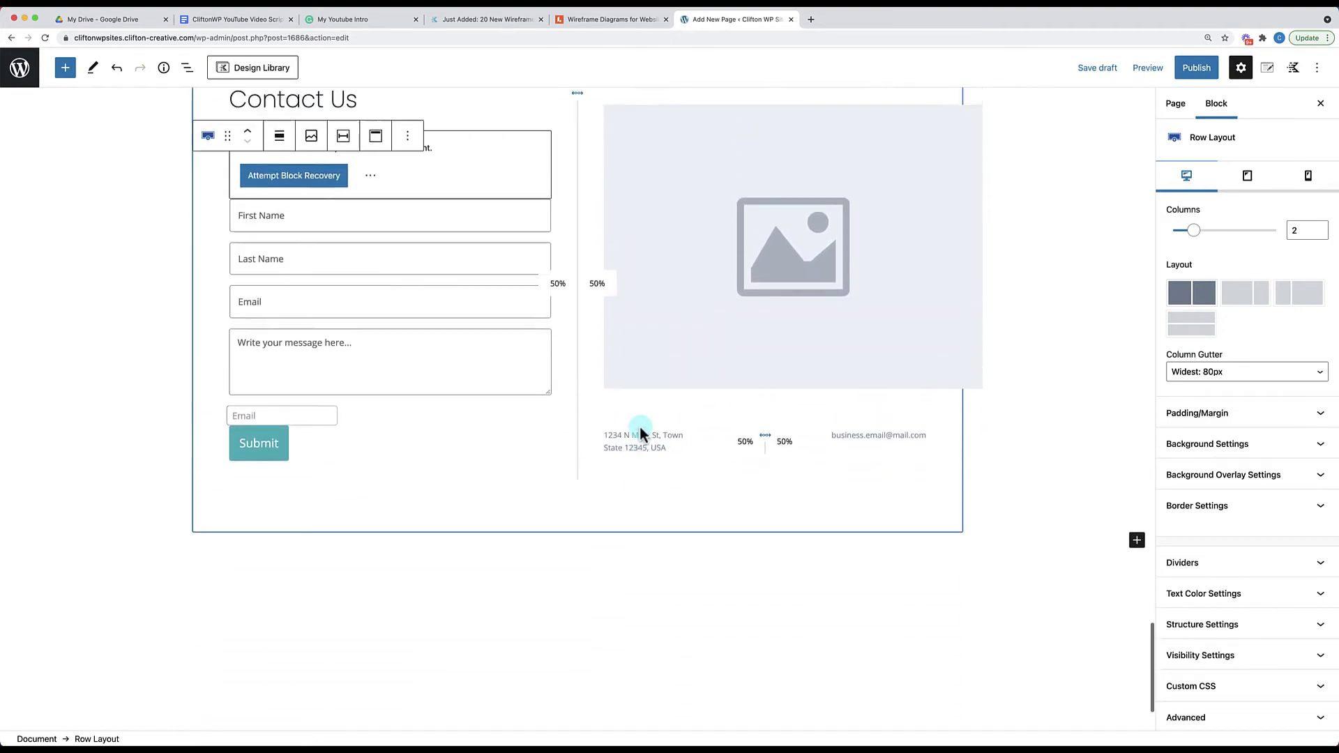
scroll(640, 429, "up", 10)
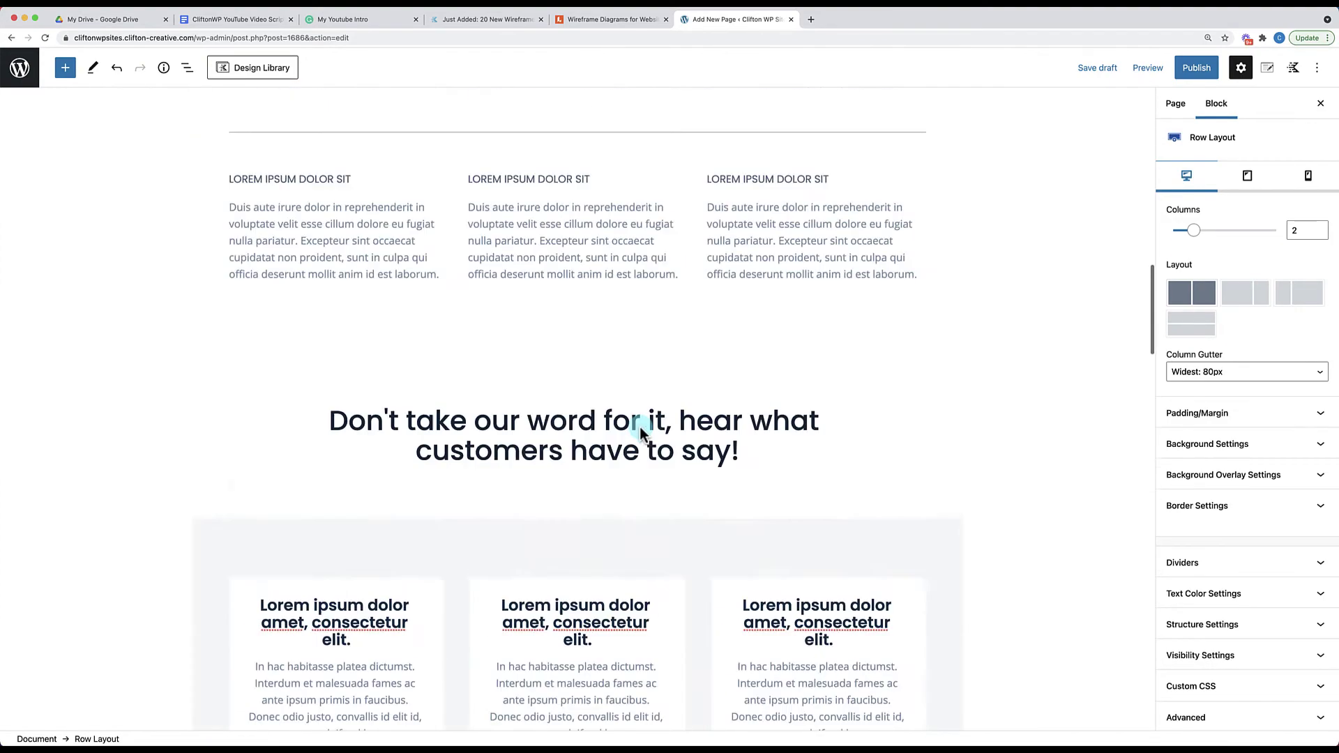
Publish the Prototype 1 page and scroll down through it on the live site
left_click(1199, 70)
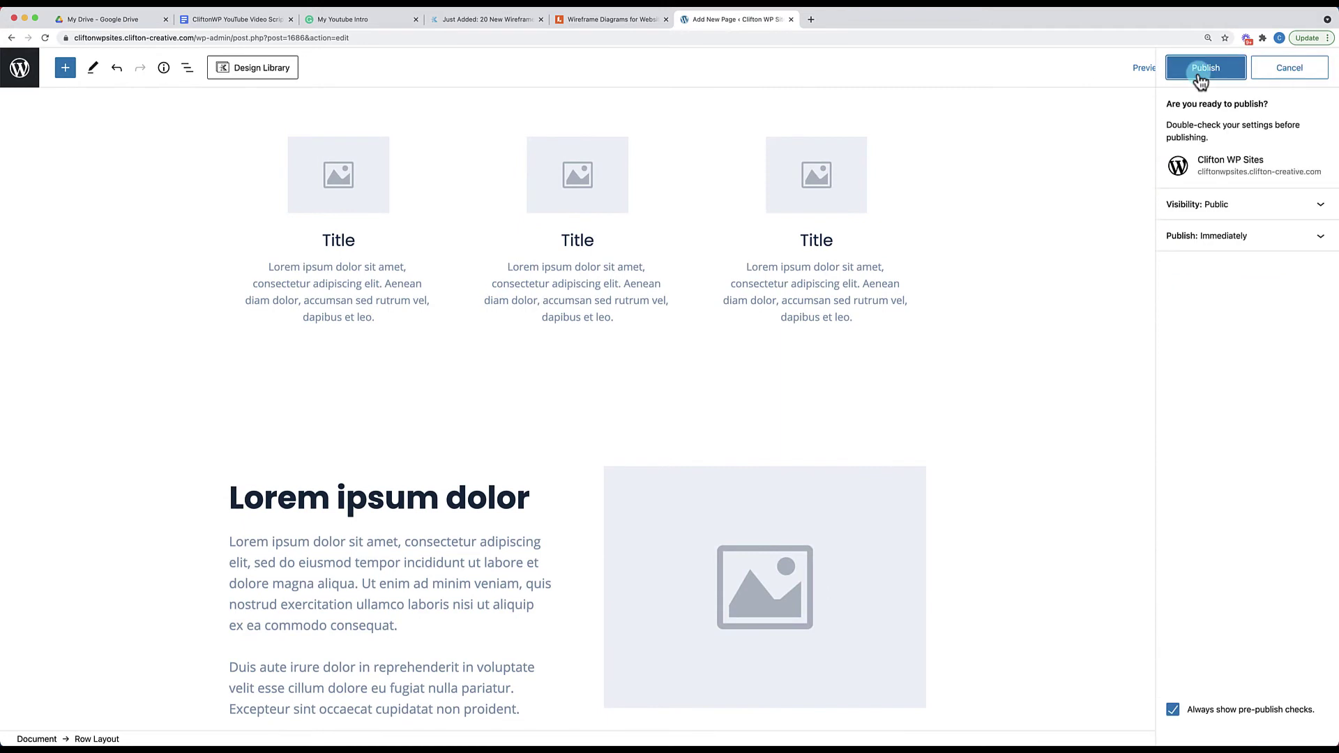
left_click(1200, 79)
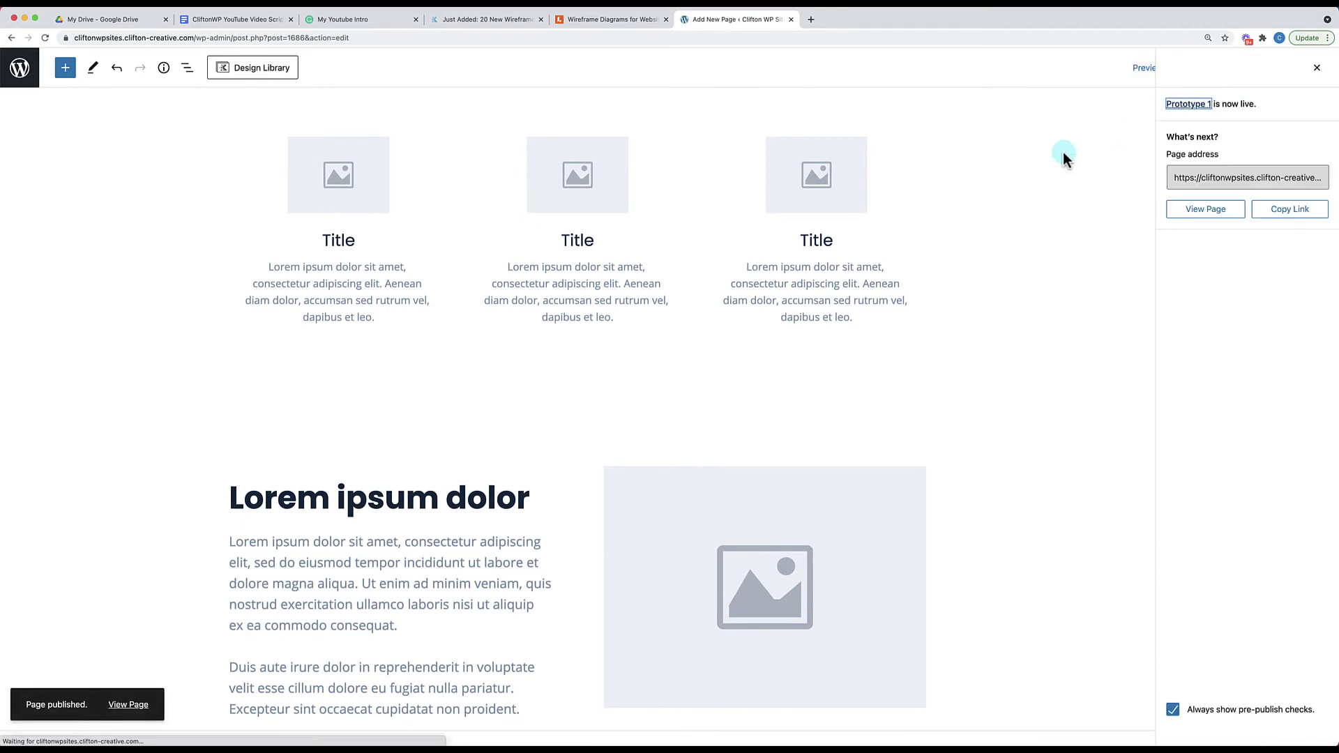
left_click(124, 705)
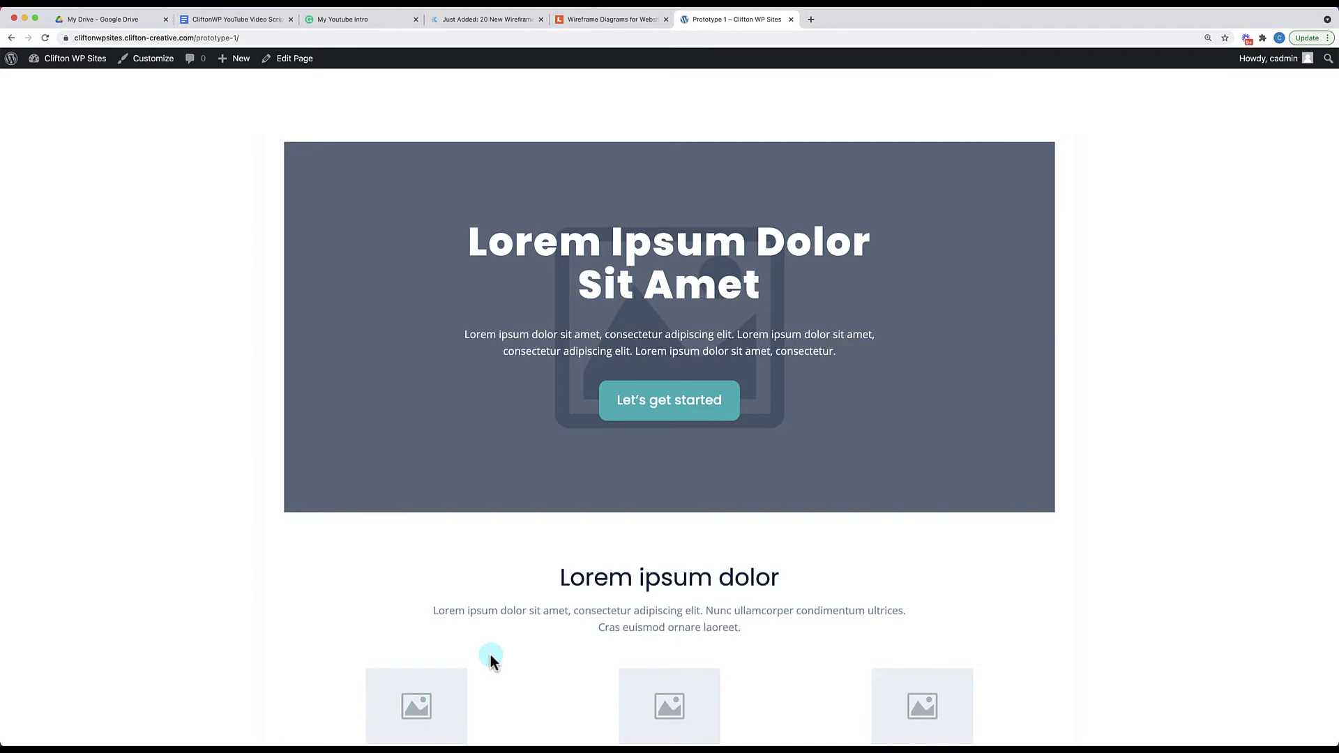
scroll(491, 655, "down", 5)
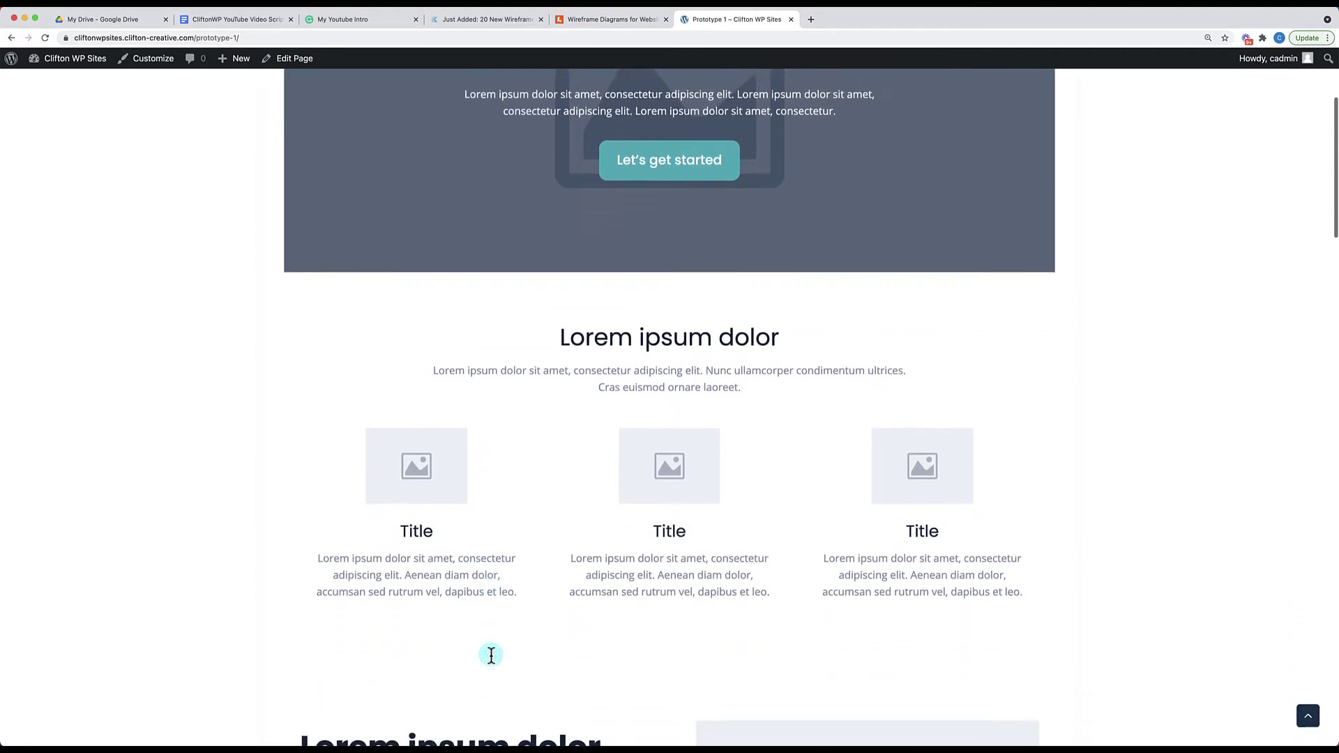
scroll(492, 654, "down", 7)
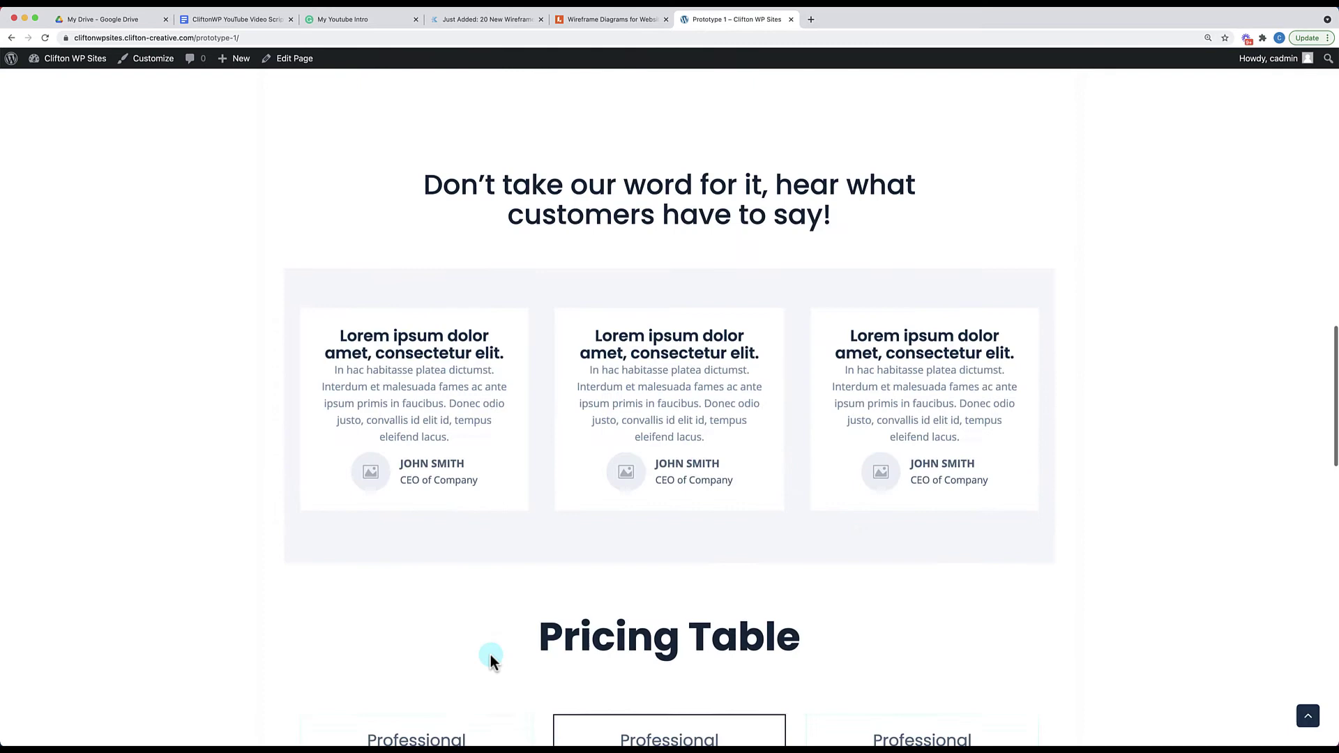
scroll(491, 655, "down", 10)
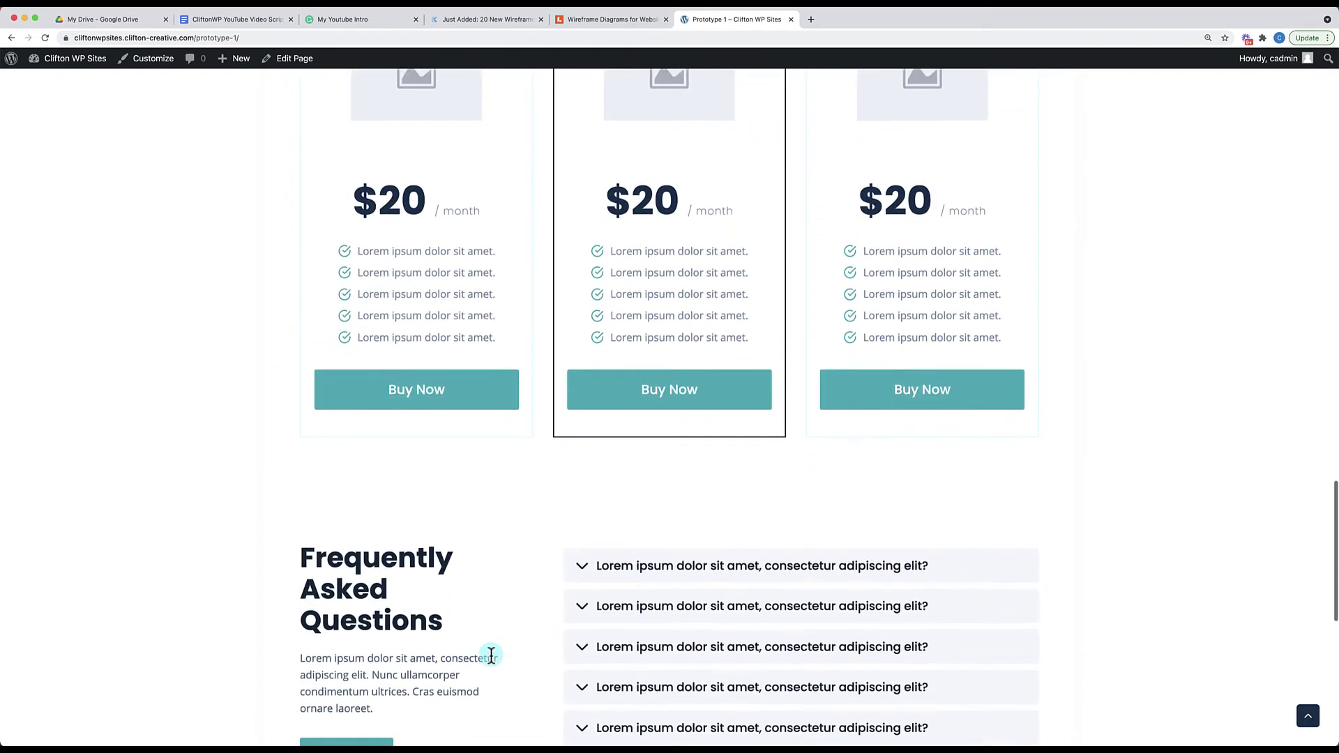
scroll(491, 654, "down", 9)
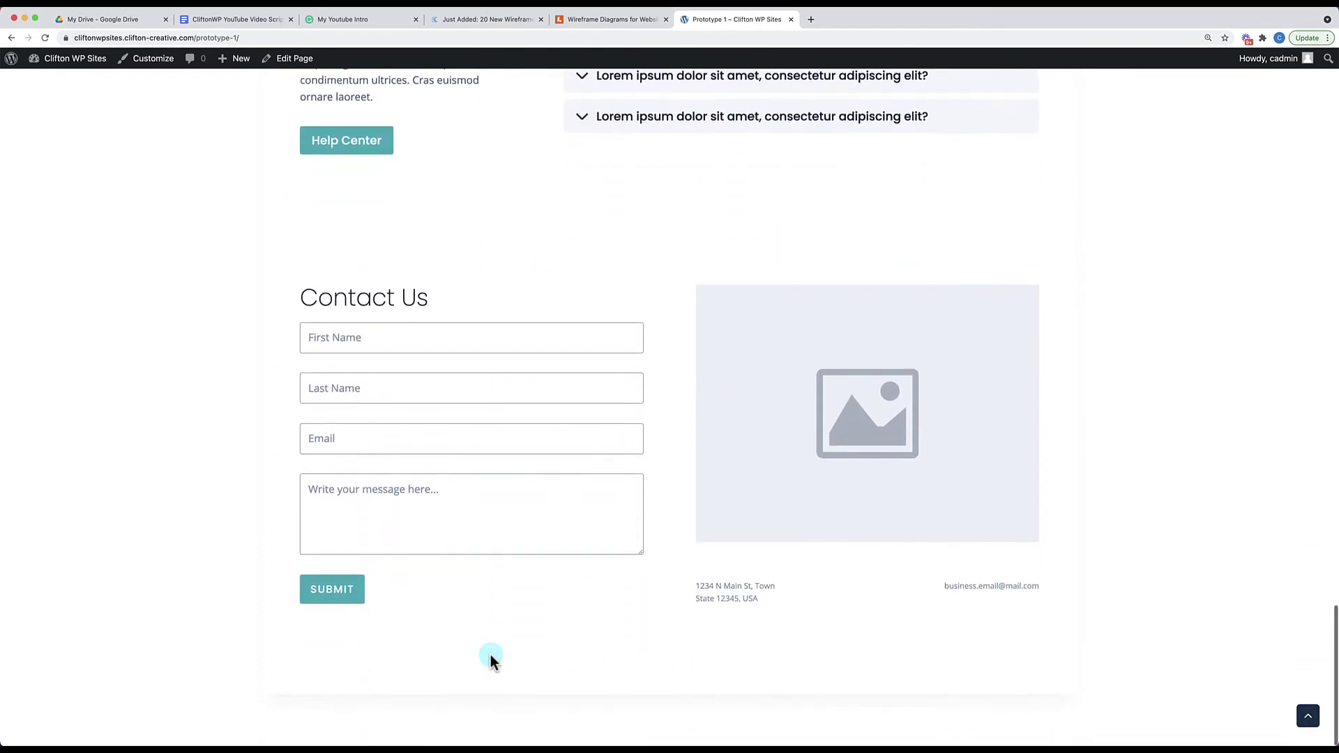
Review the seven live wireframe sections, then return to the block editor via Edit Page
scroll(491, 659, "up", 8)
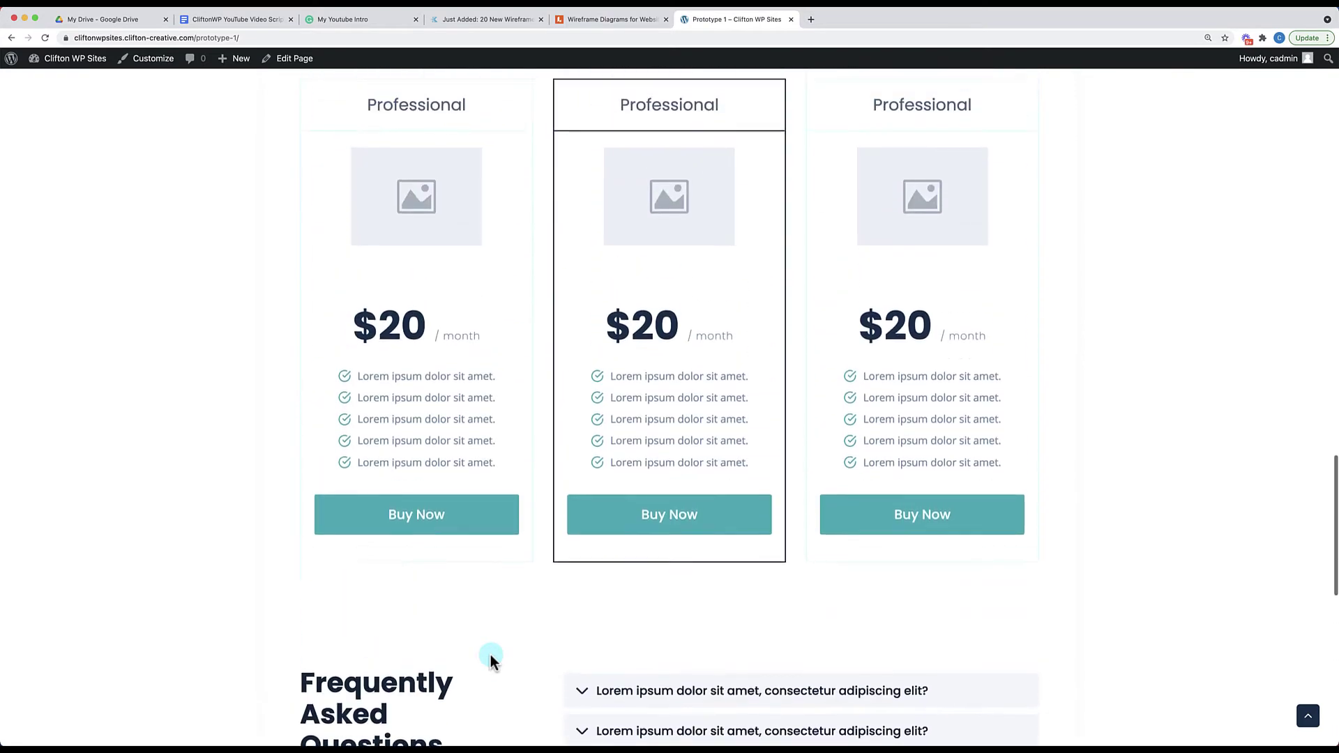
scroll(491, 654, "up", 15)
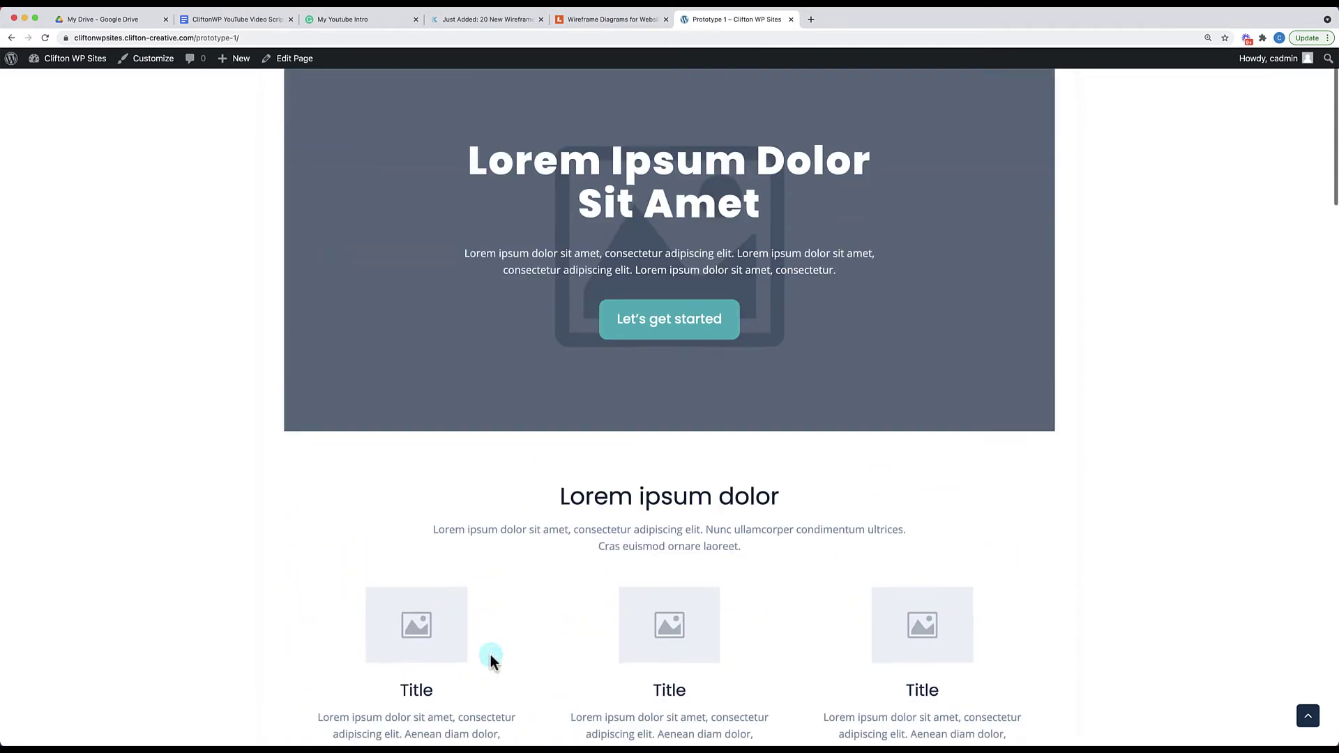
scroll(491, 654, "up", 2)
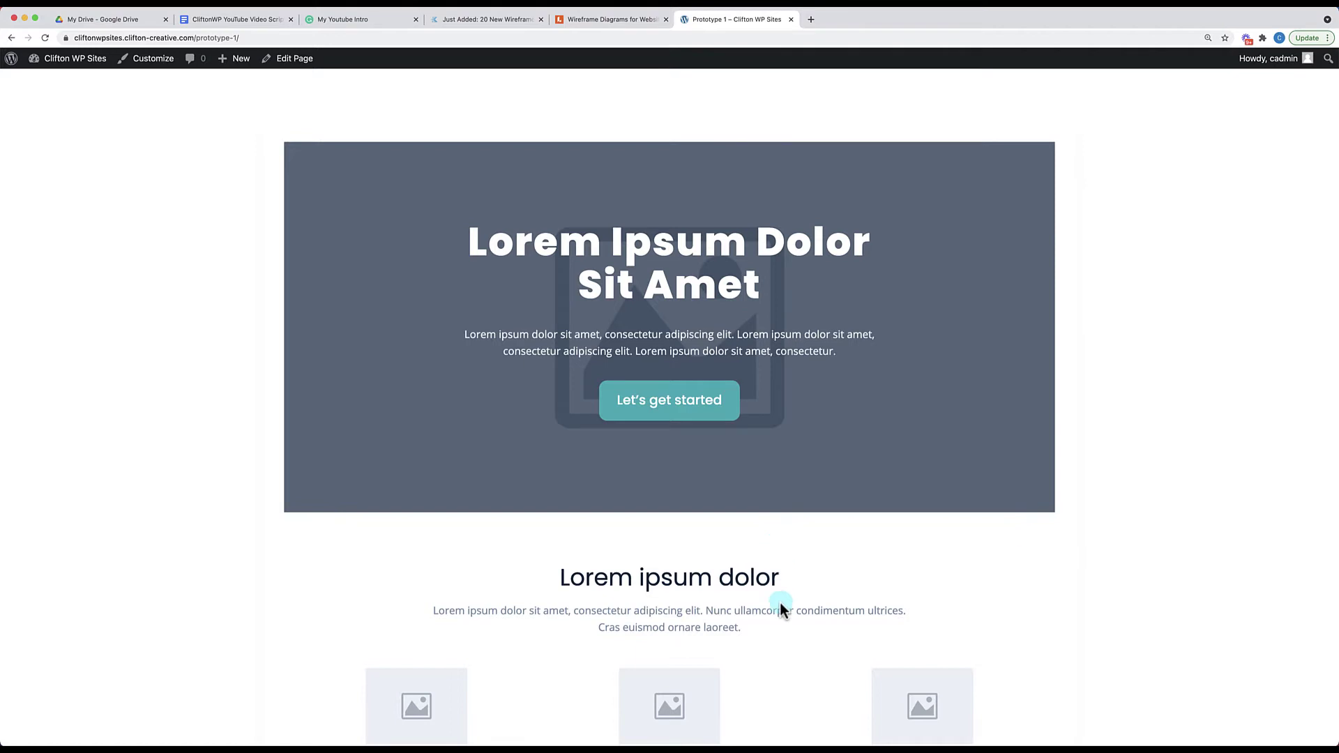
scroll(781, 604, "down", 1)
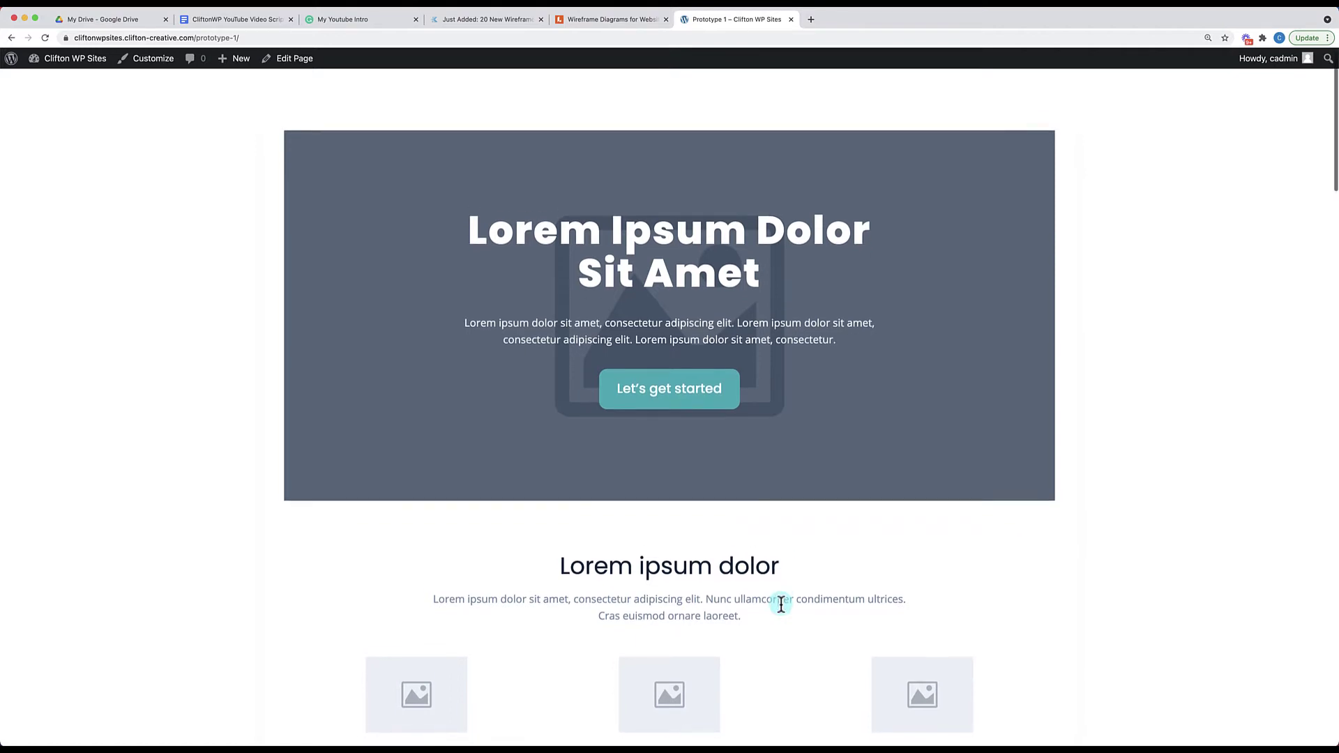
scroll(781, 604, "down", 5)
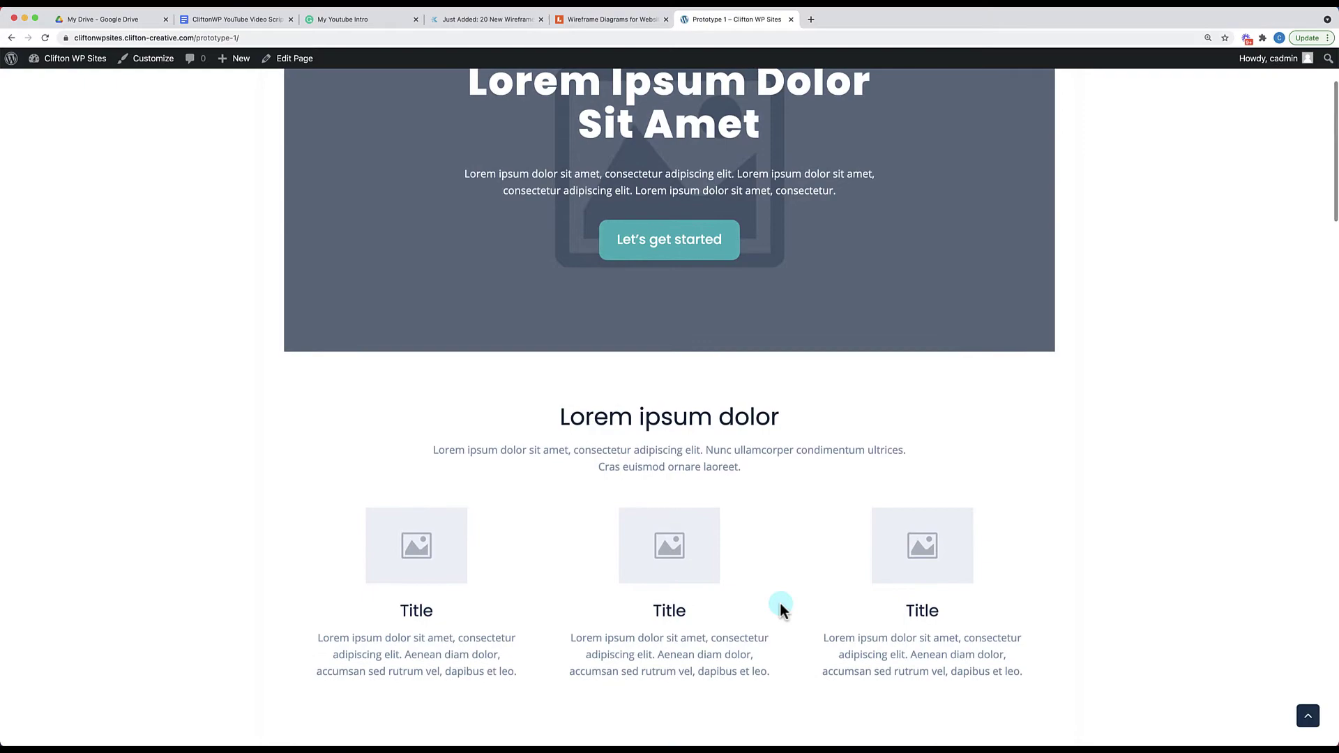
scroll(780, 604, "down", 1)
scroll(780, 604, "down", 10)
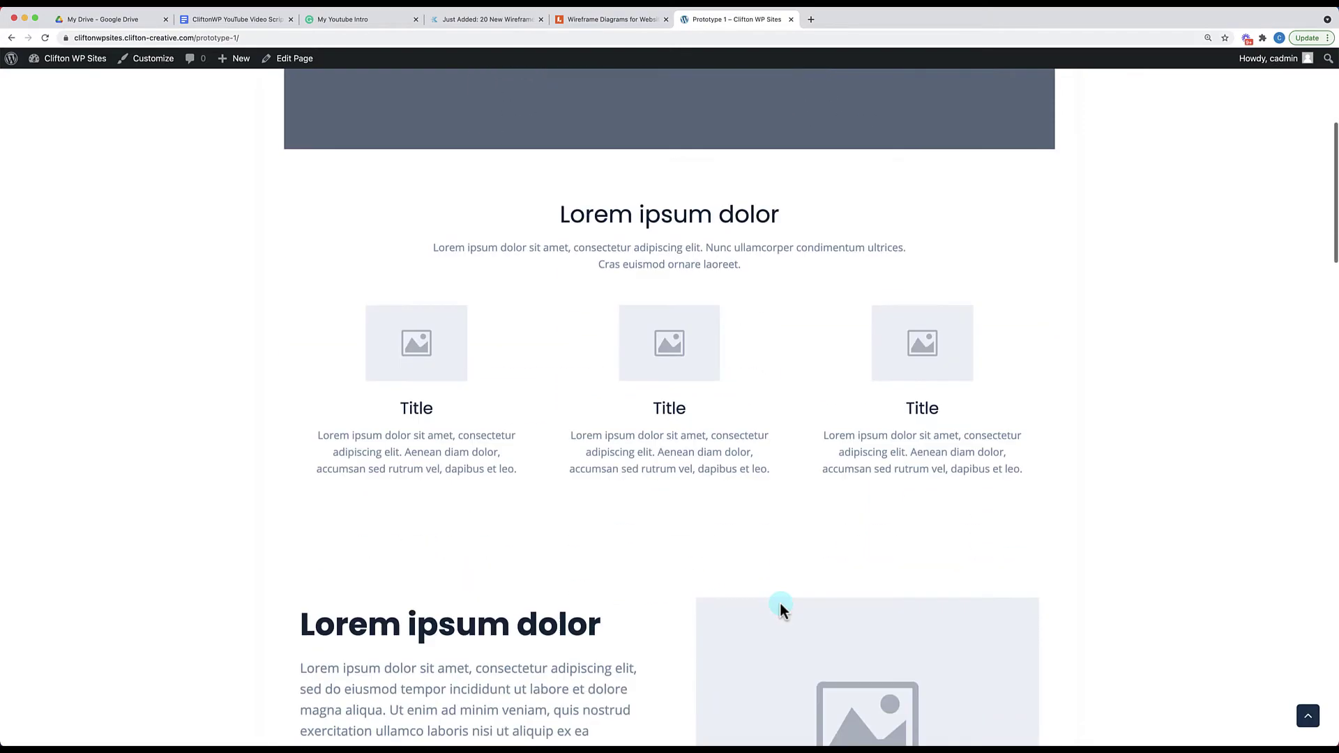
scroll(781, 604, "down", 20)
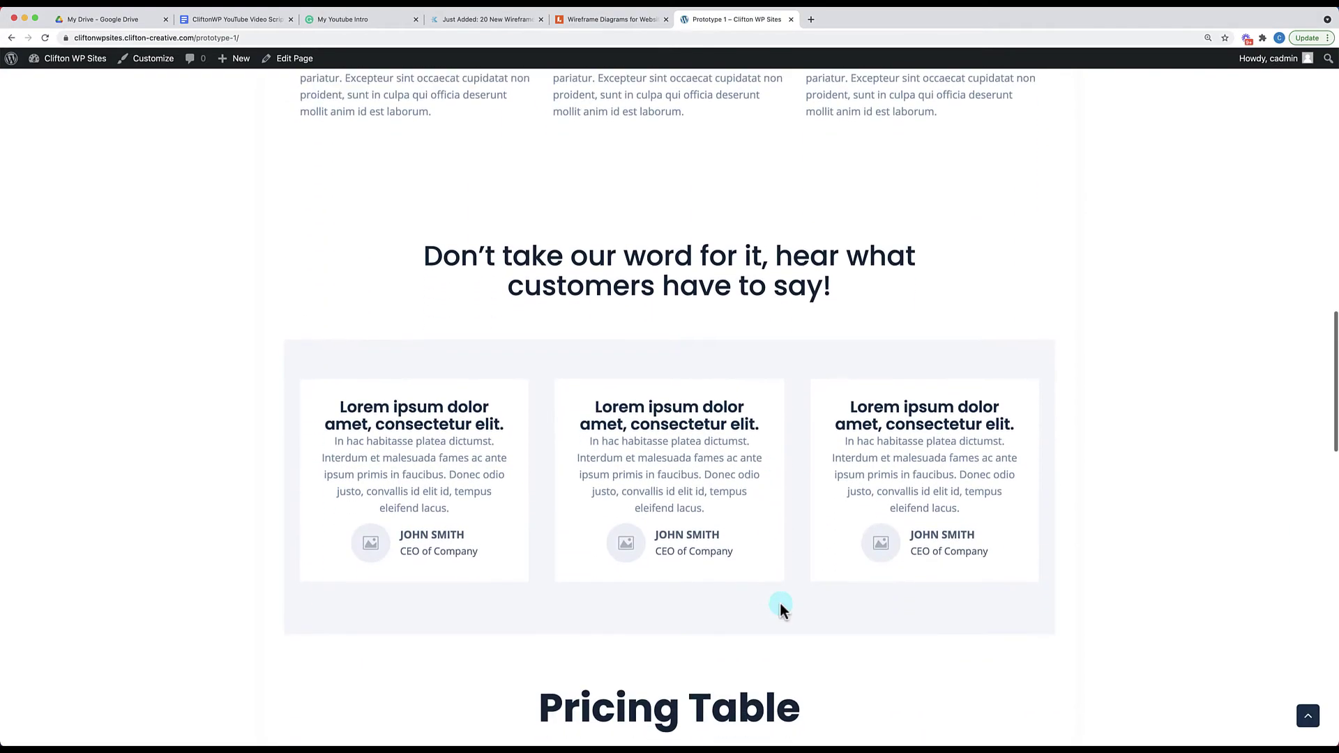
scroll(780, 604, "down", 10)
scroll(780, 604, "up", 20)
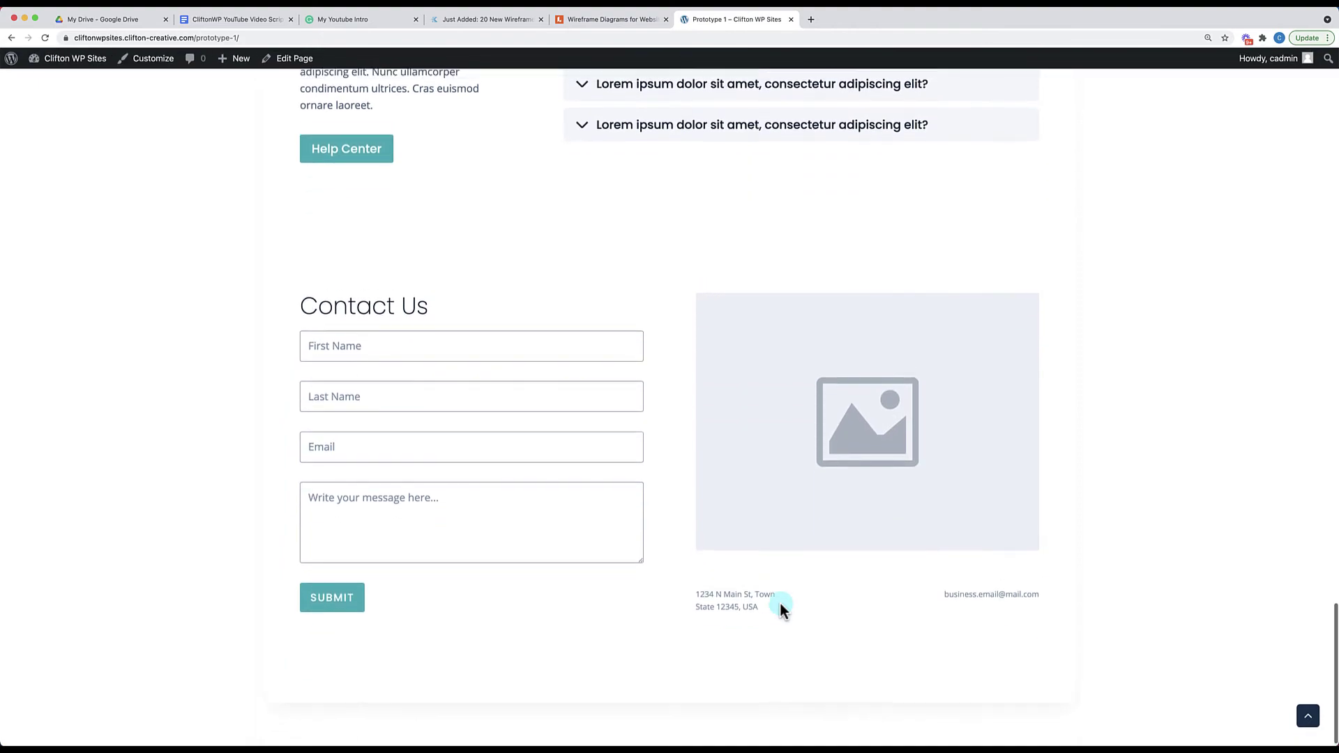
scroll(780, 604, "up", 3)
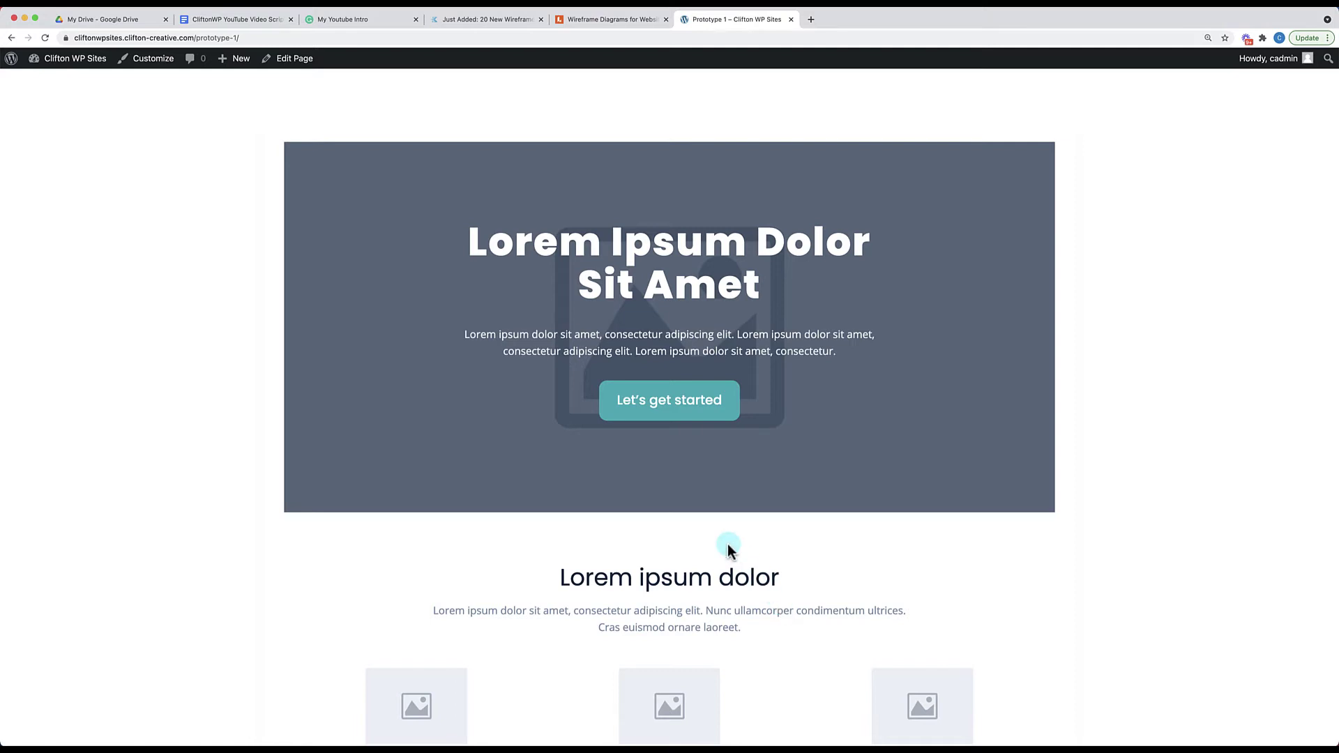
left_click(298, 62)
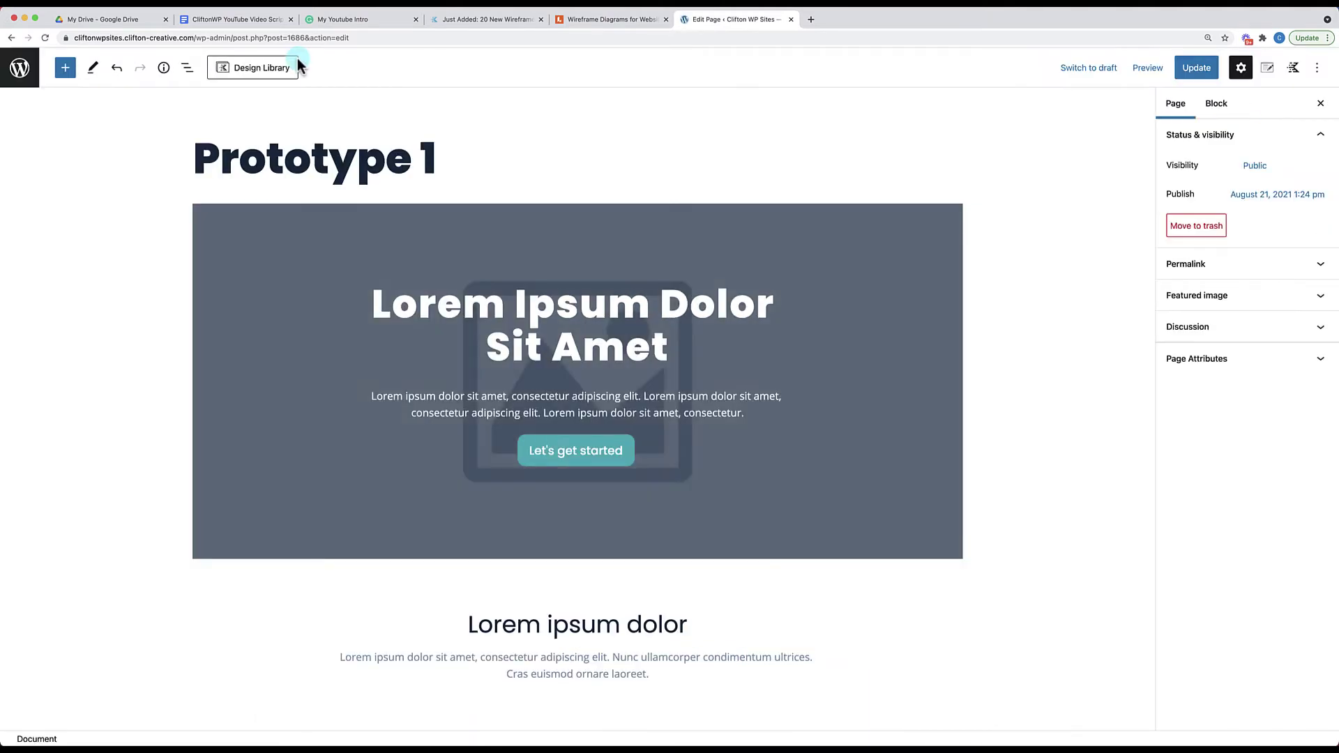
In Kadence Page Settings choose Fullwidth and Unboxed, turn off Page Title and Content Vertical Padding, and update
left_click(1268, 69)
left_click(1198, 384)
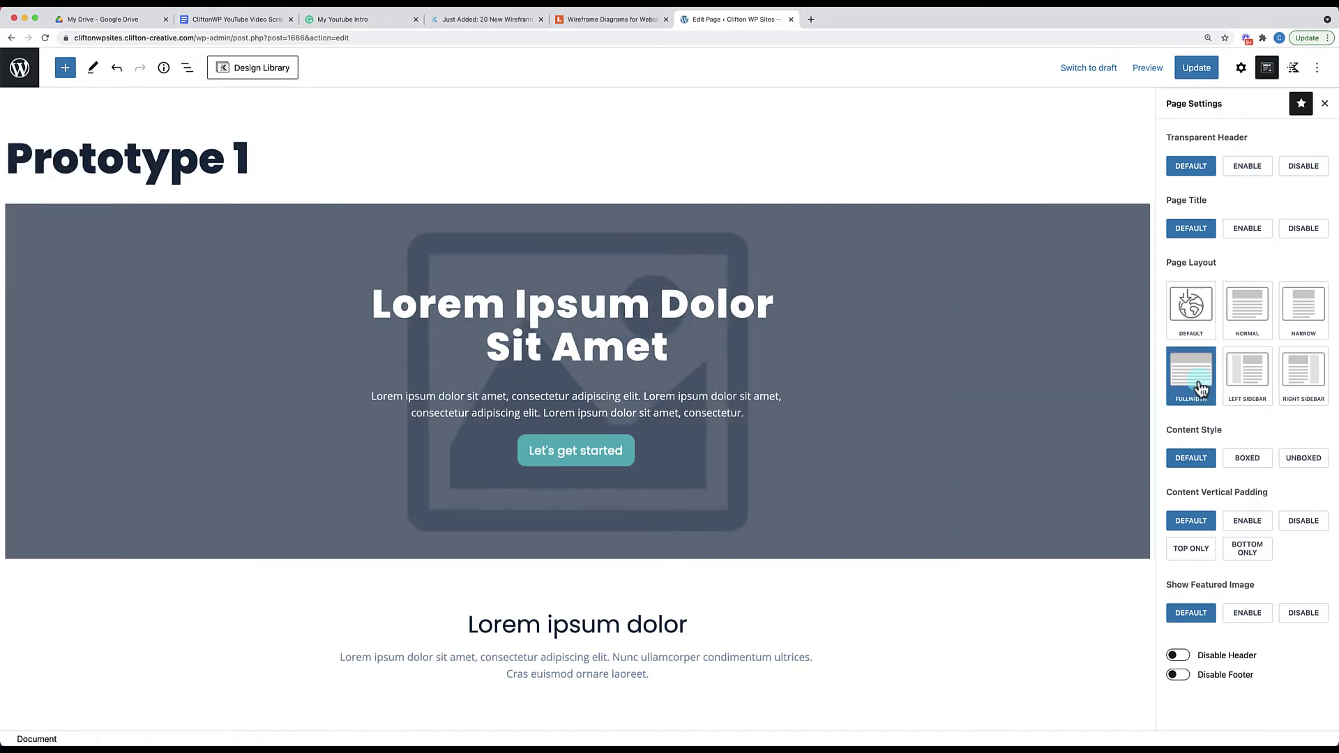
left_click(1303, 462)
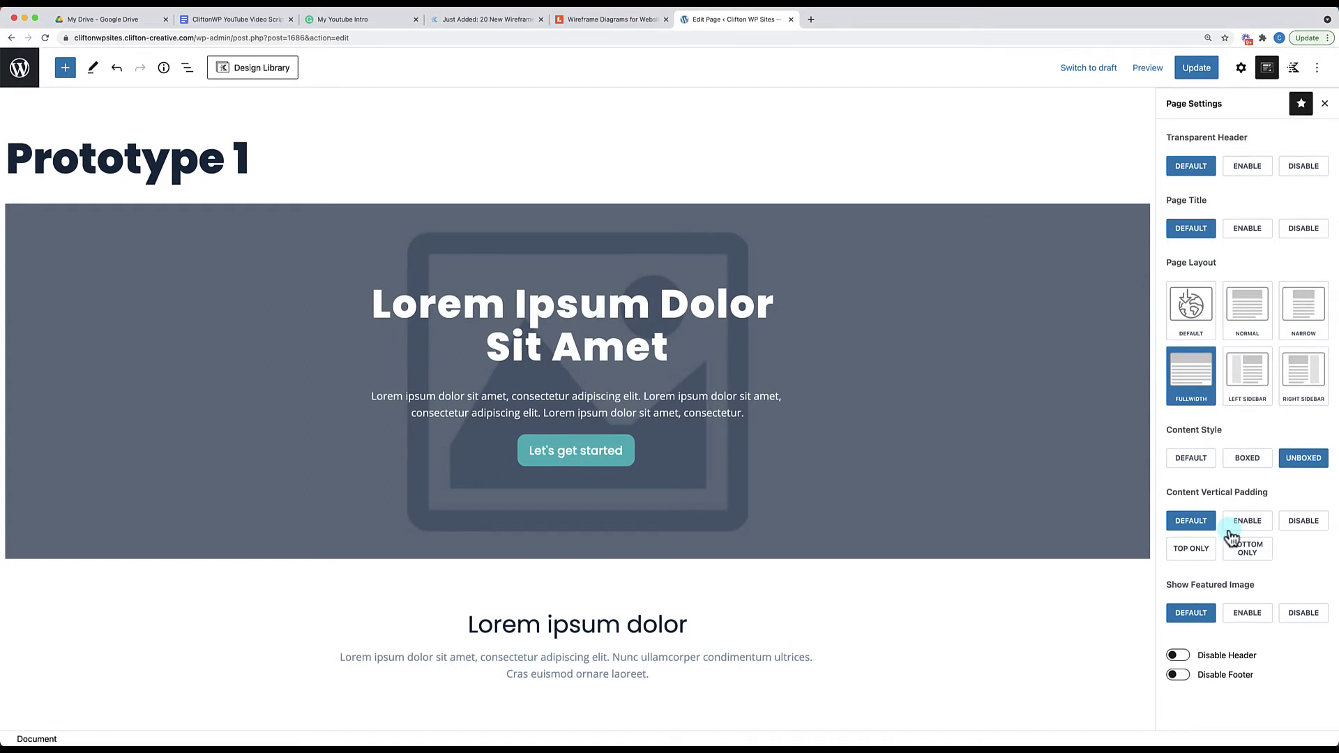
left_click(1305, 237)
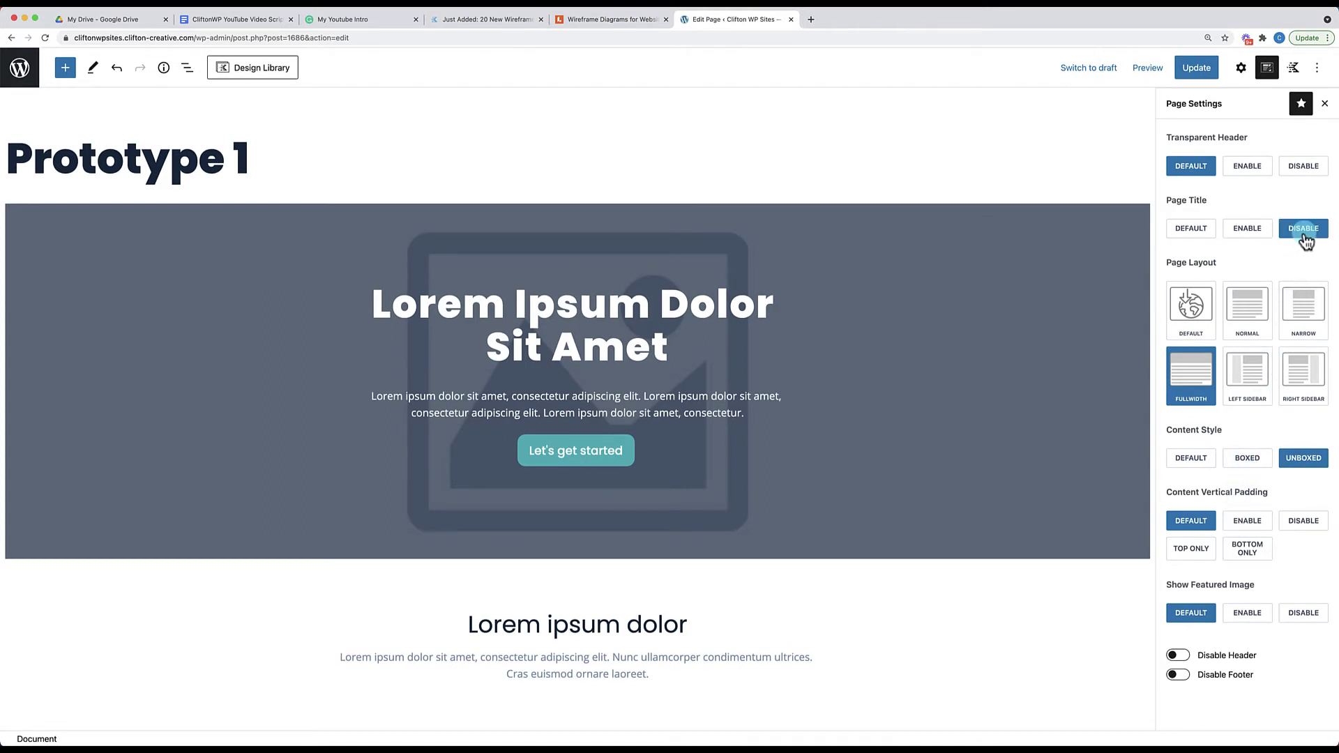
left_click(1195, 396)
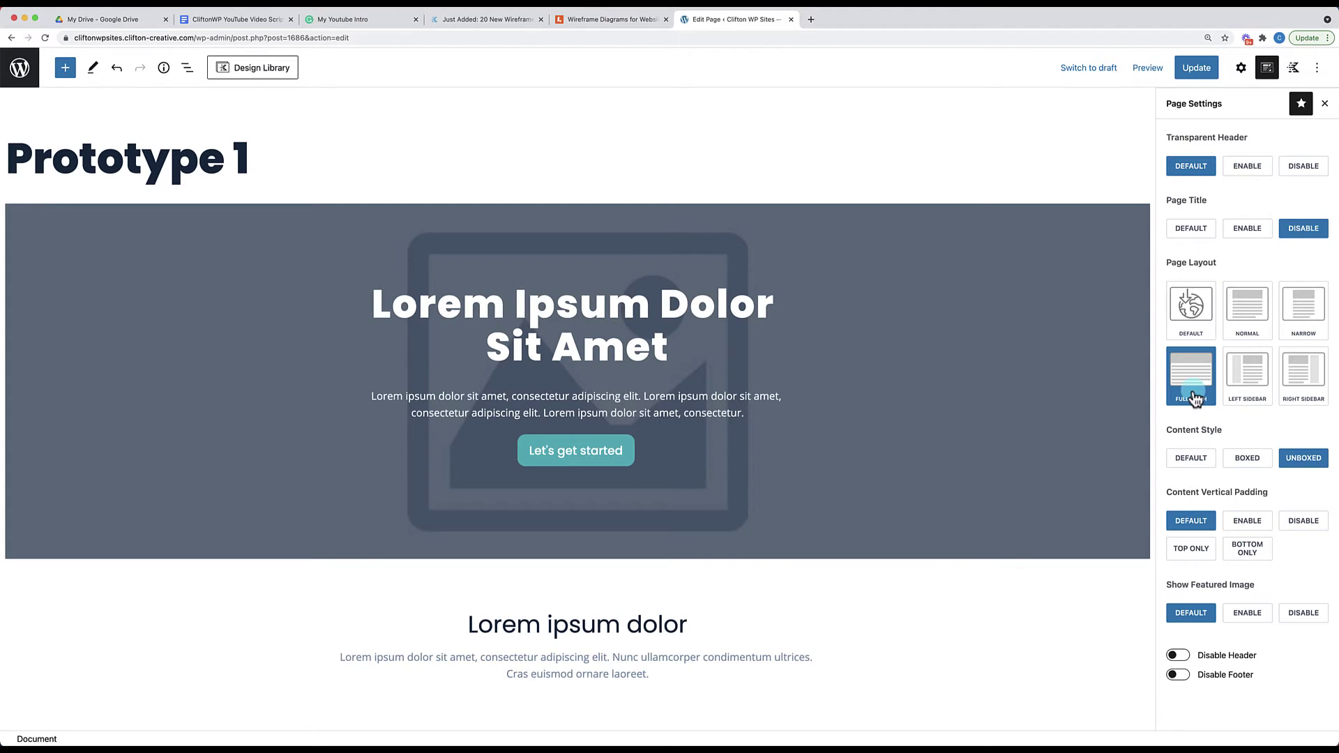
left_click(1302, 469)
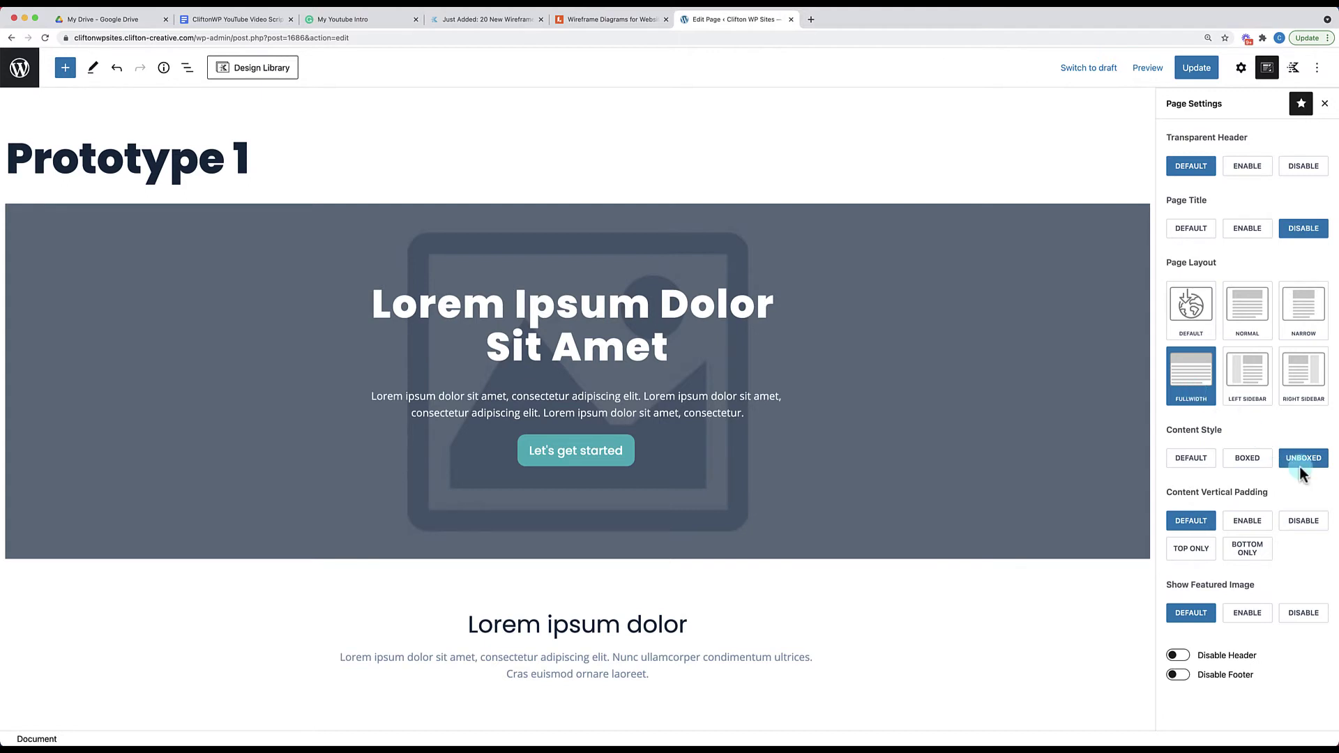
left_click(1308, 529)
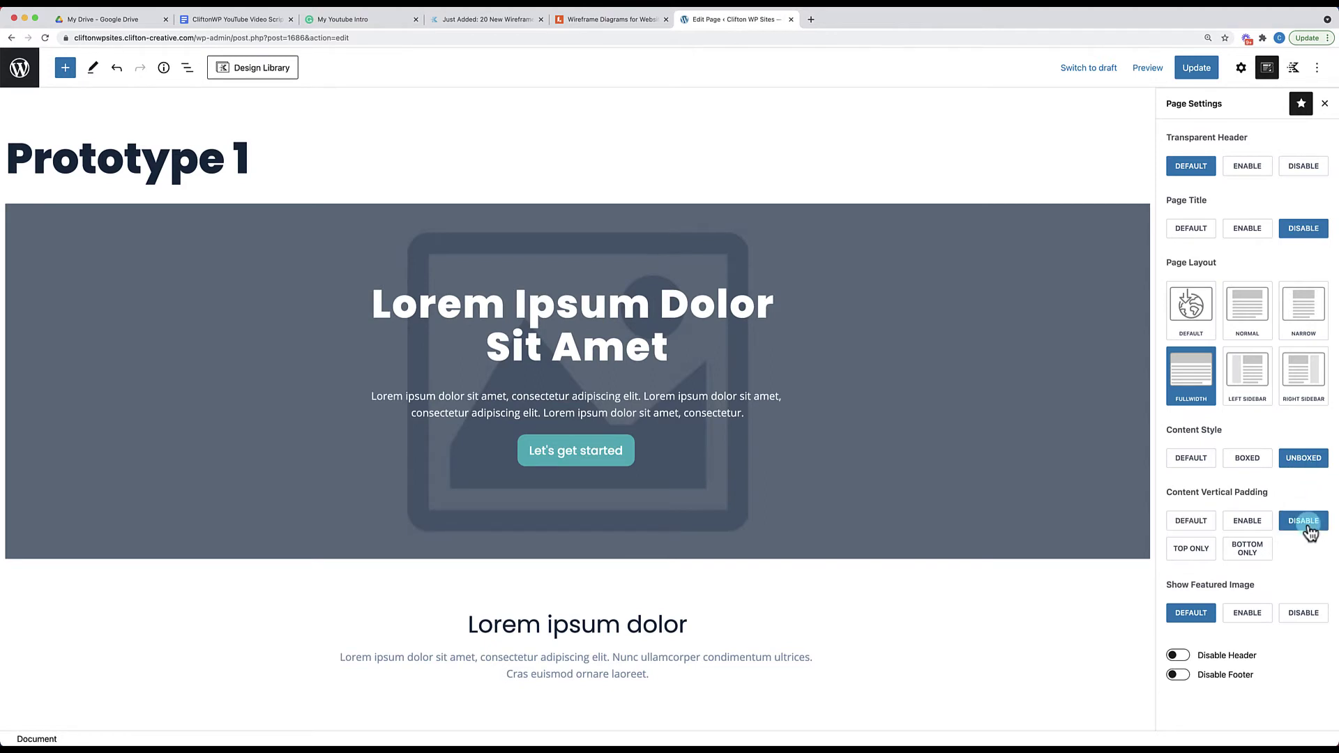
left_click(1196, 70)
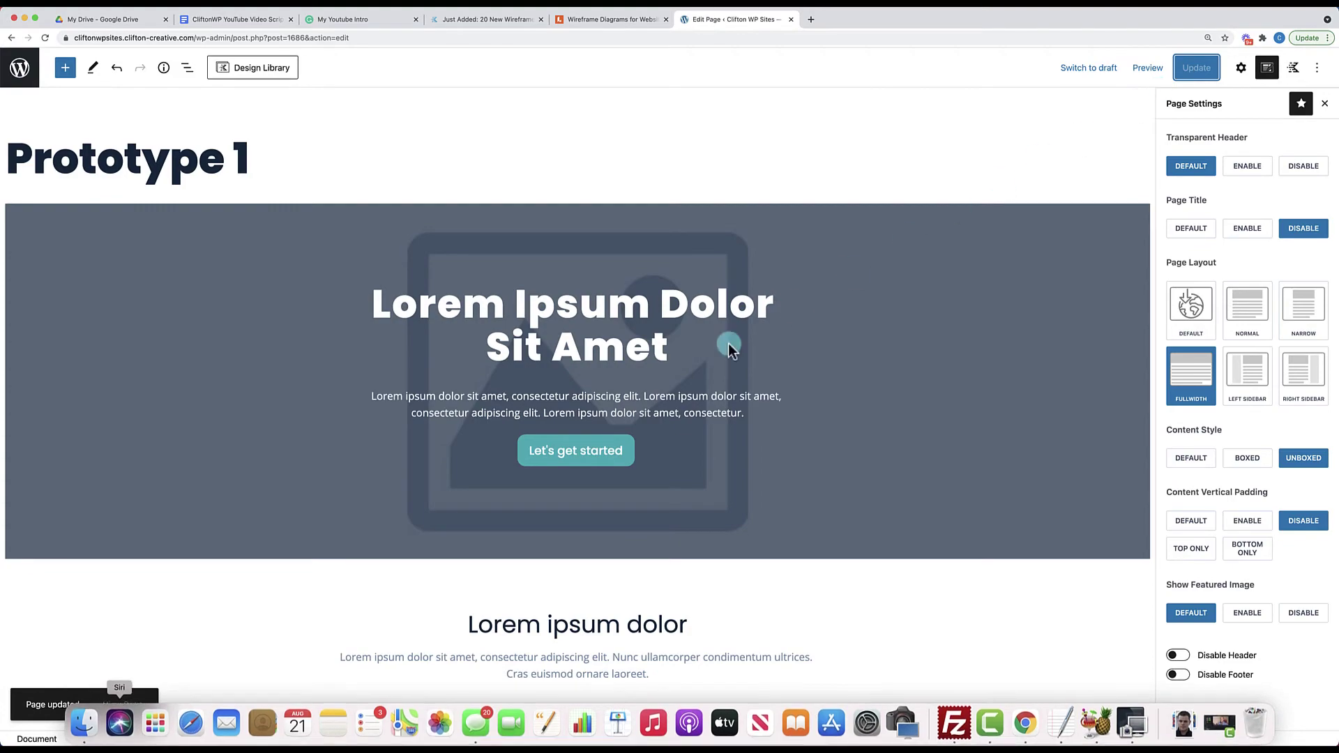
Open the updated live page and scroll to confirm the hero sits at the top without a title
left_click(126, 704)
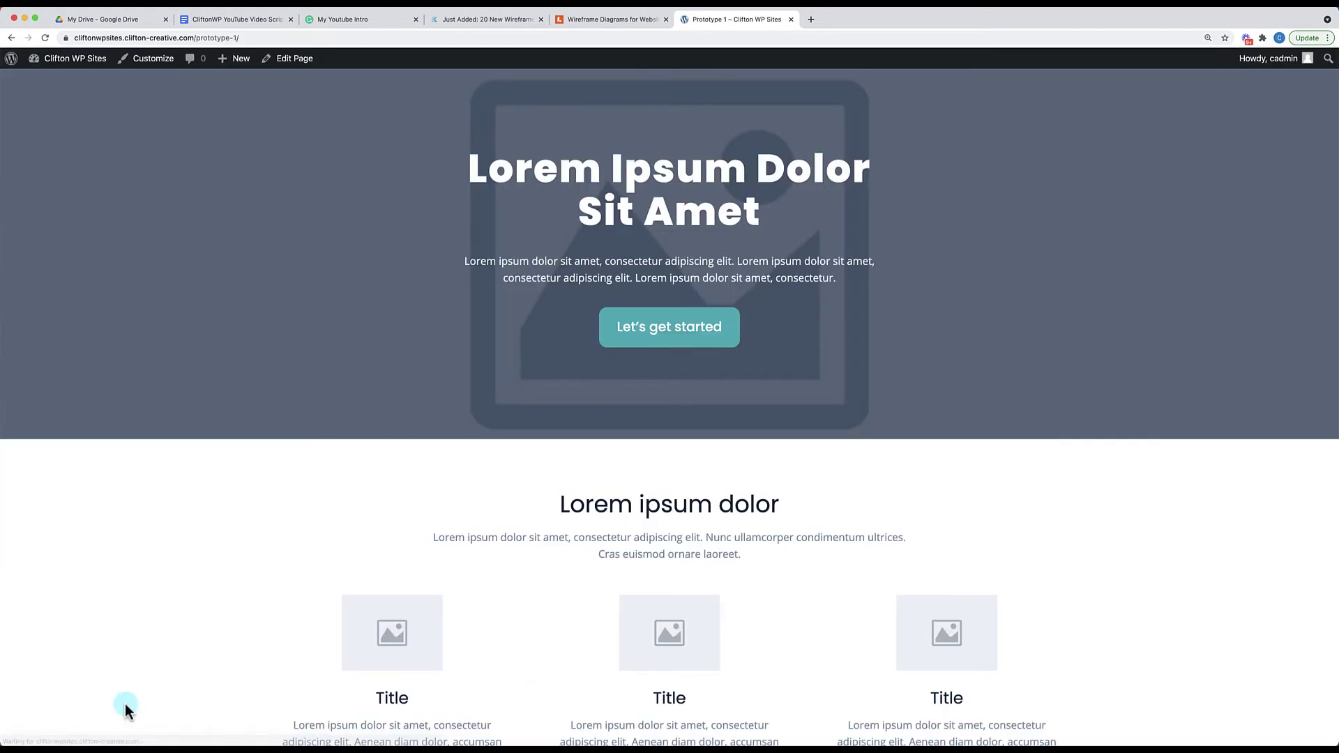
scroll(602, 636, "down", 2)
scroll(600, 631, "down", 15)
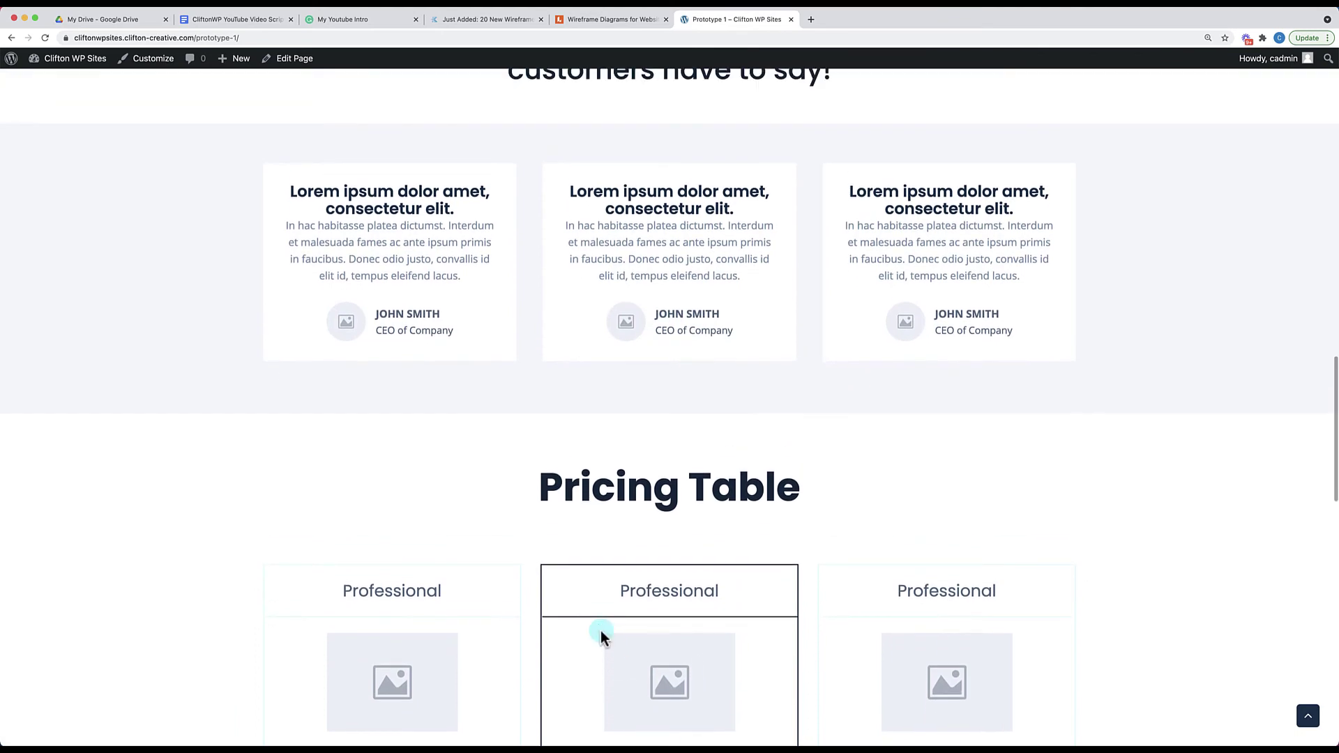
scroll(501, 399, "down", 15)
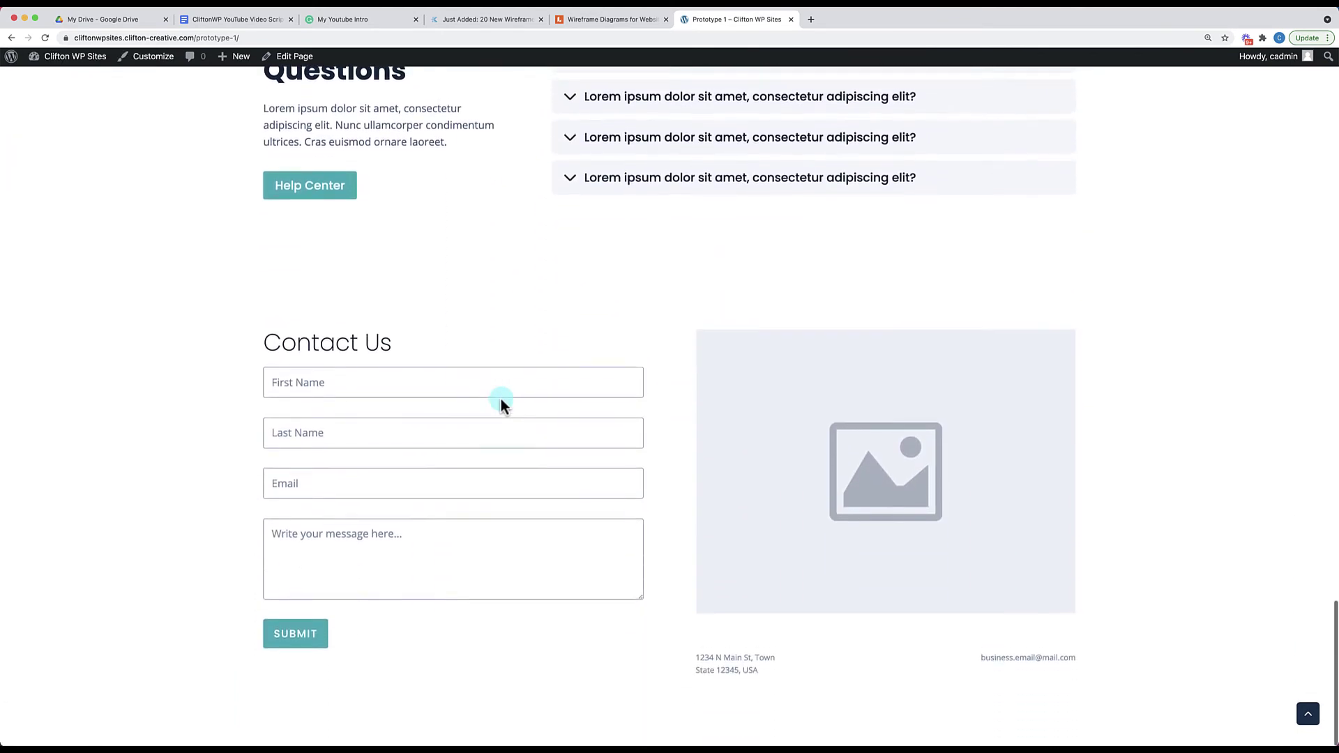
scroll(500, 399, "up", 4)
scroll(502, 399, "up", 20)
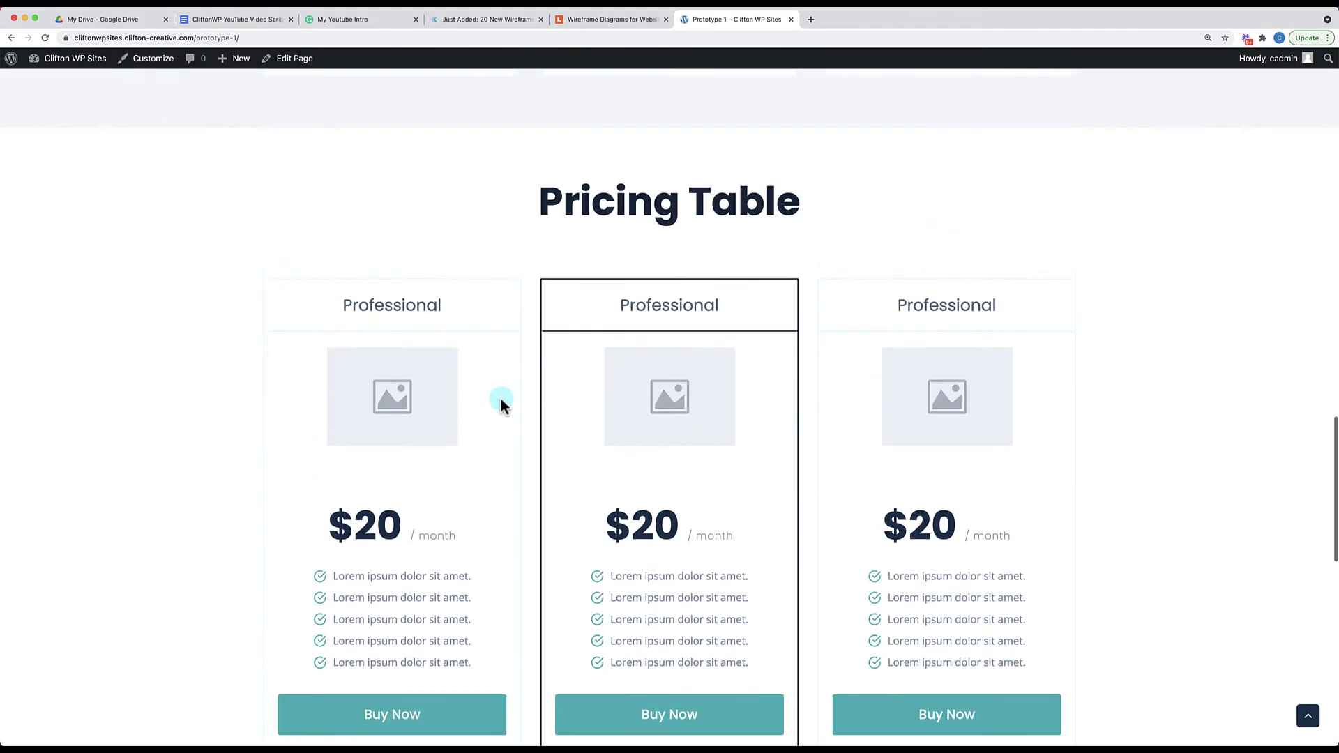
scroll(502, 404, "up", 8)
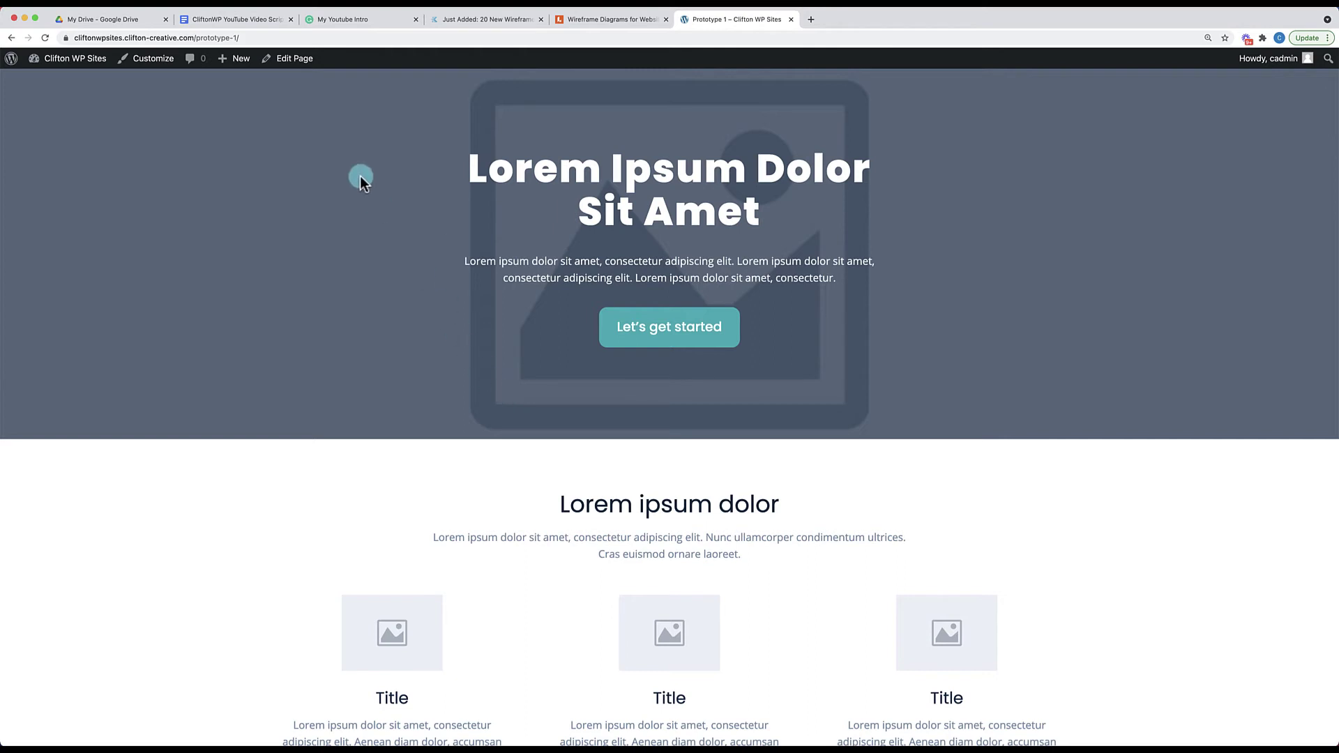
Reopen Prototype 1 in the editor and select the hero and title-column rows
left_click(293, 65)
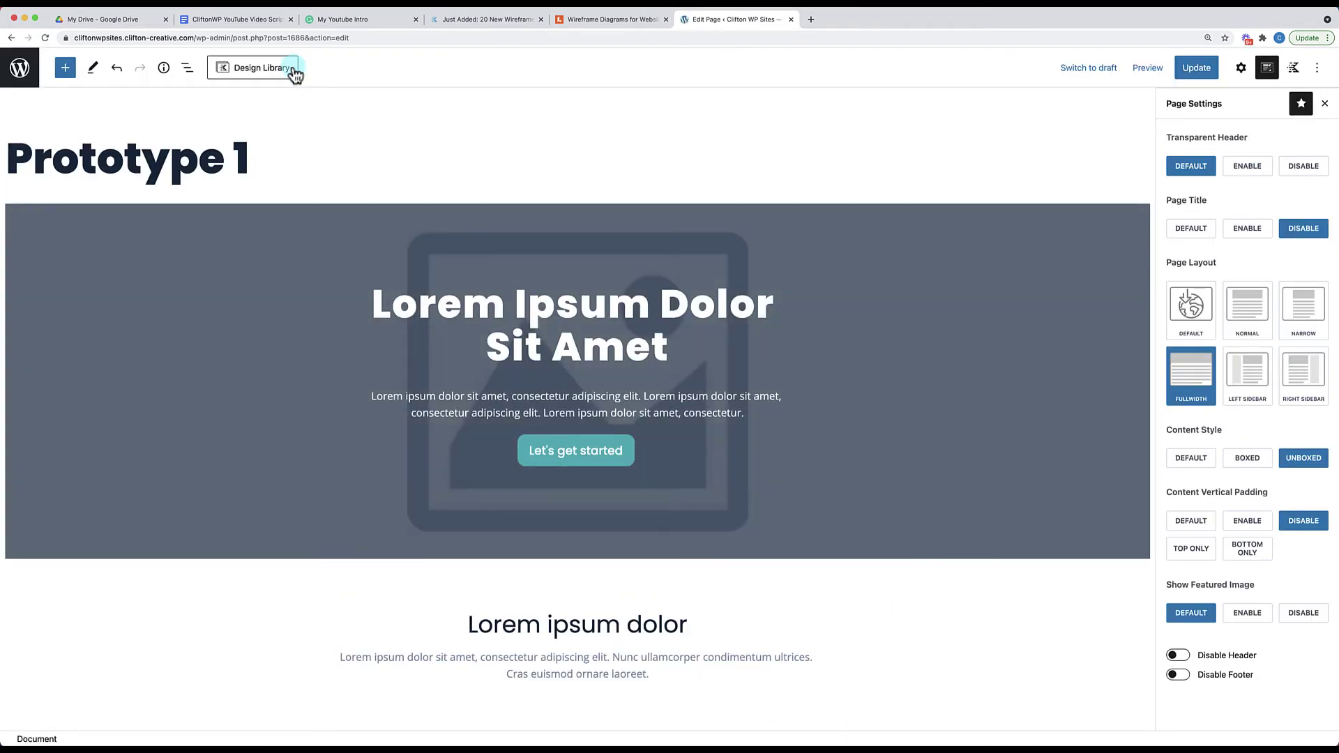
left_click(230, 249)
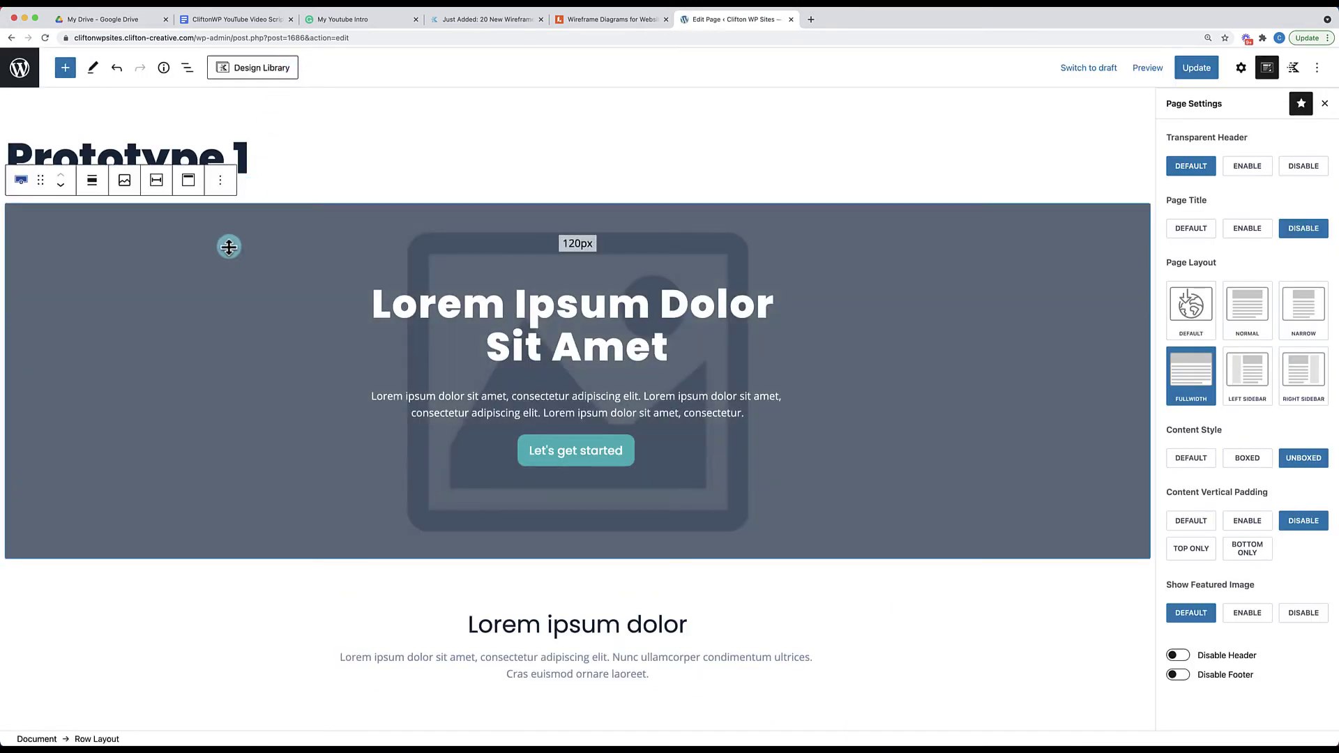
left_click(295, 191)
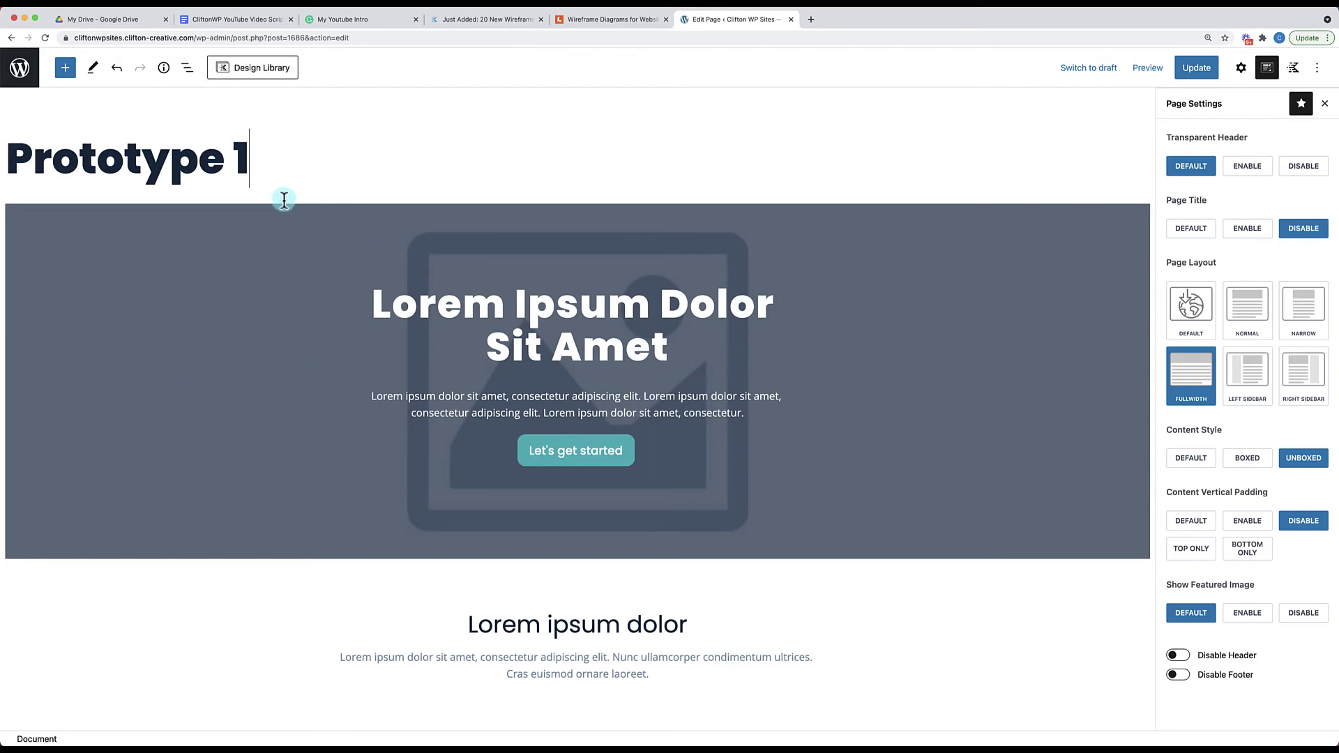
left_click(295, 265)
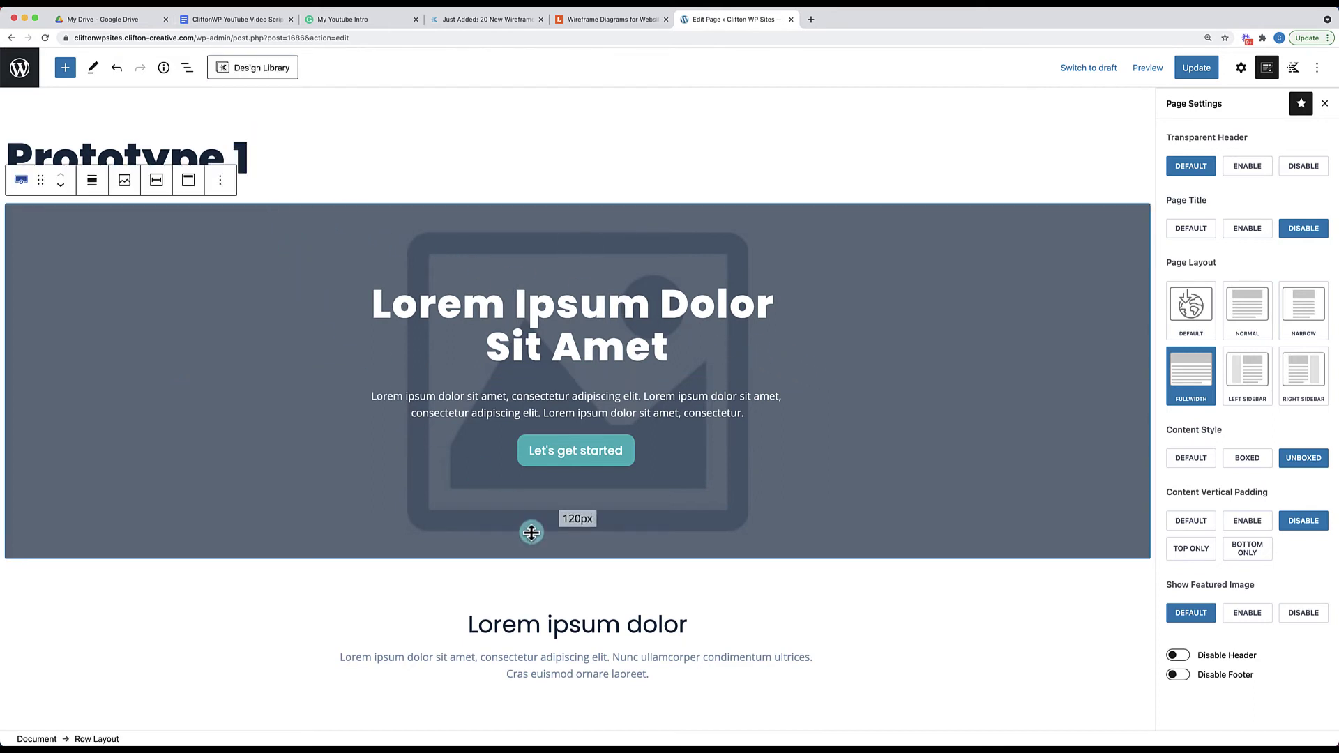
left_click(565, 195)
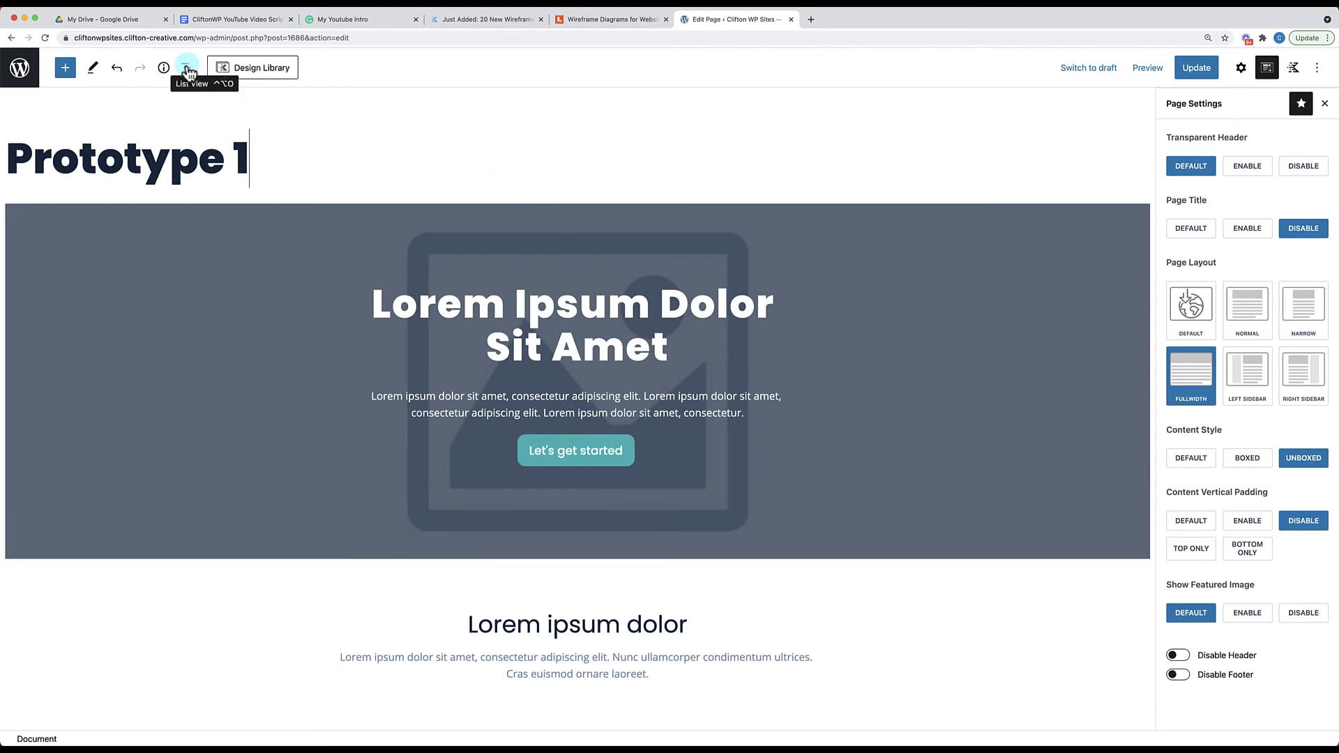
scroll(678, 329, "down", 3)
left_click(876, 438)
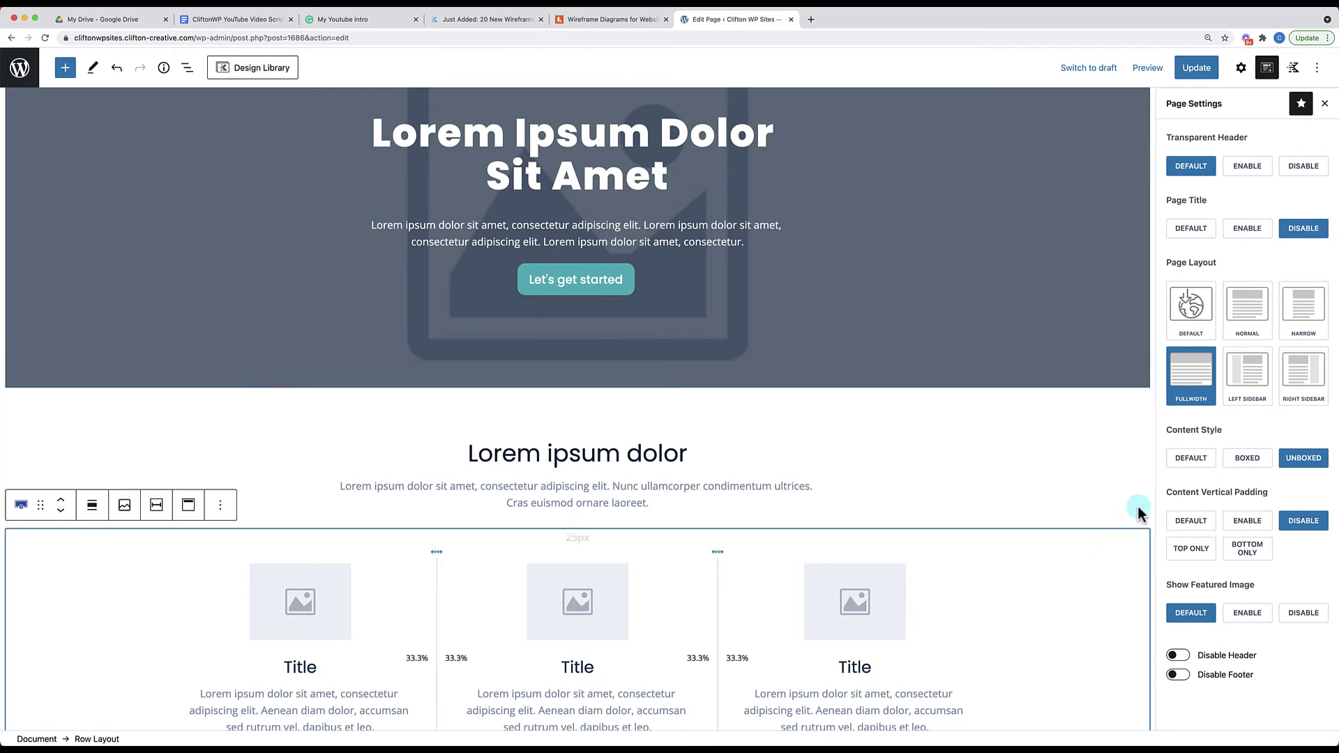
Insert an empty paragraph block directly after the Prototype 1 title
left_click(1138, 534)
left_click(1120, 443)
left_click(1132, 380)
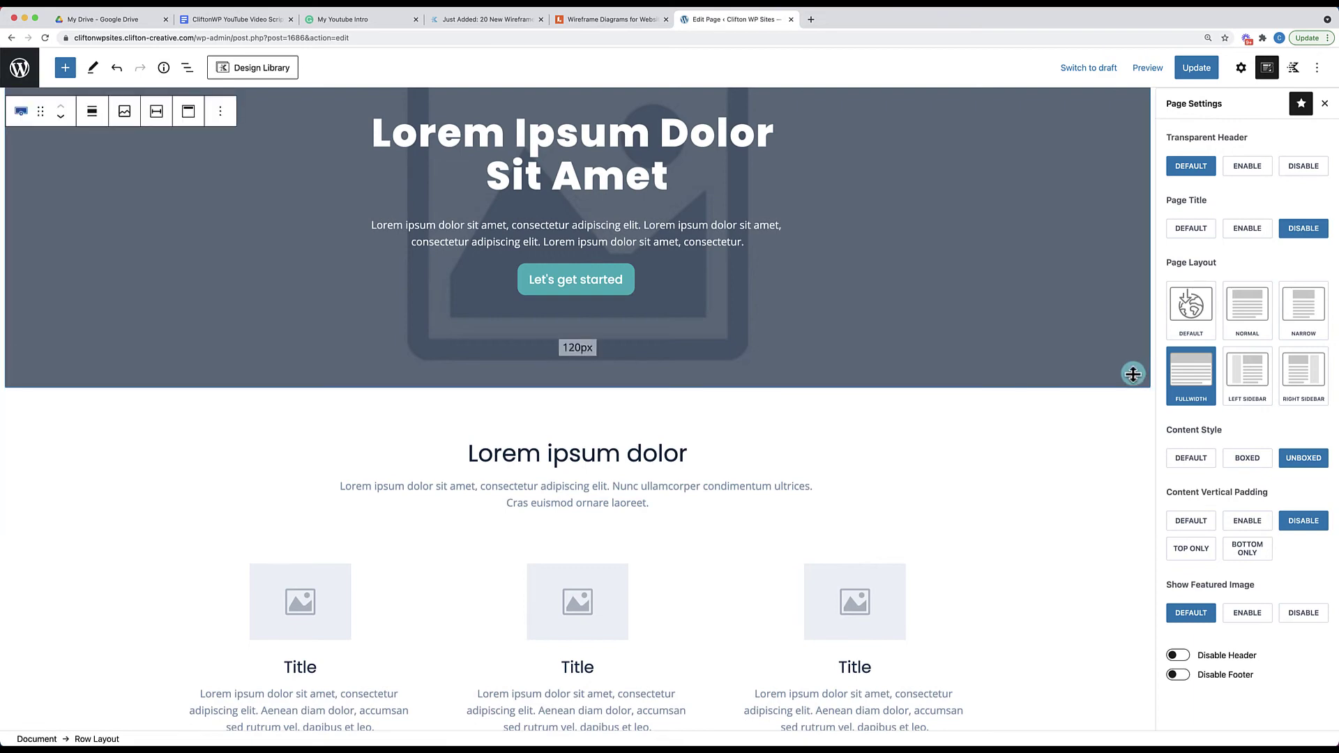
scroll(1070, 512, "down", 5)
left_click(1035, 436)
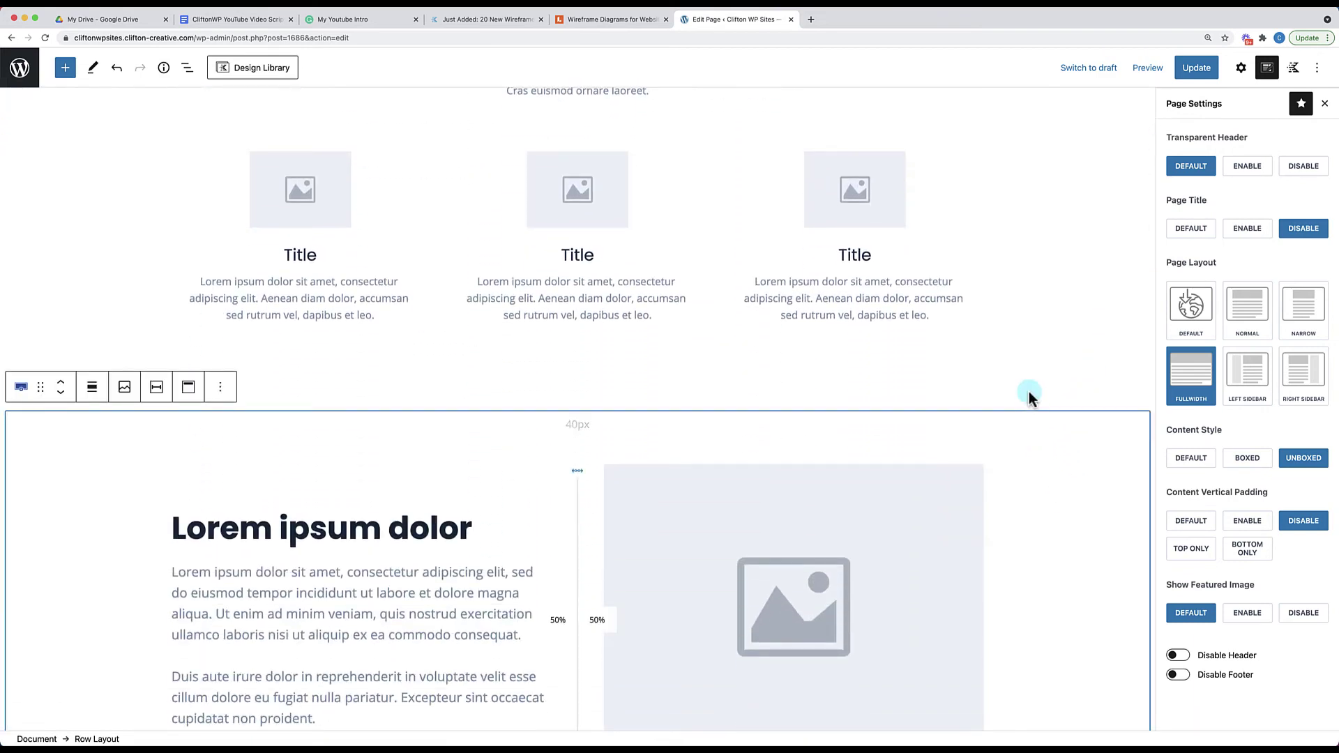
scroll(1028, 392, "up", 7)
left_click(490, 187)
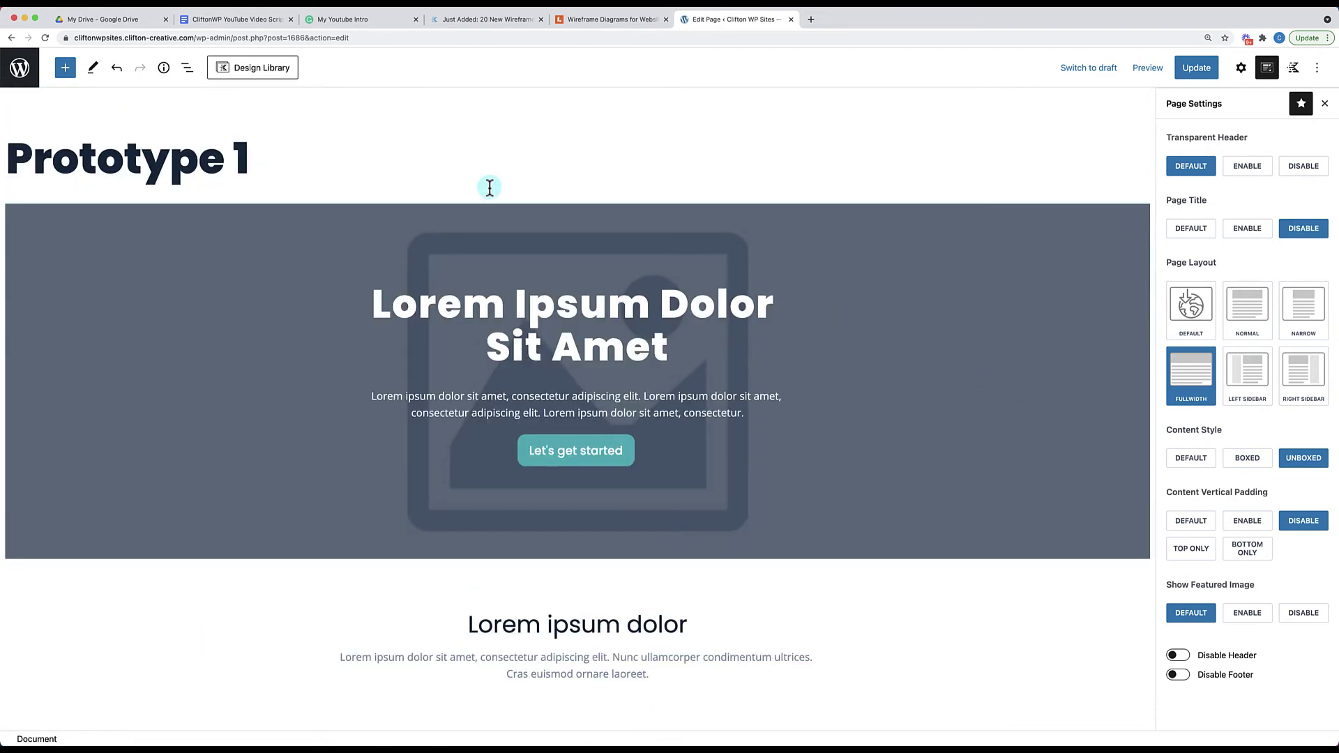
key("Return")
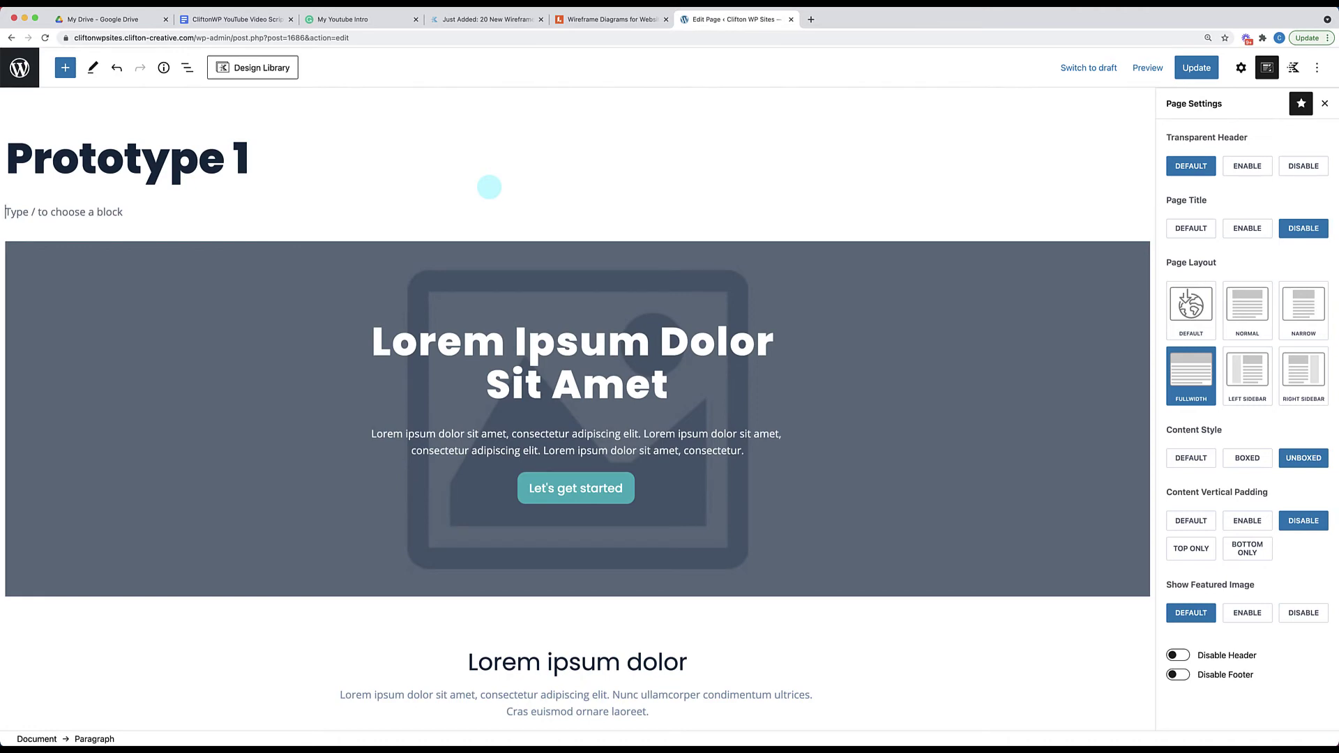
Insert the two-column 'Lorem Ipsum Dolor Sit Amet' hero from the Design Library wireframes
left_click(265, 70)
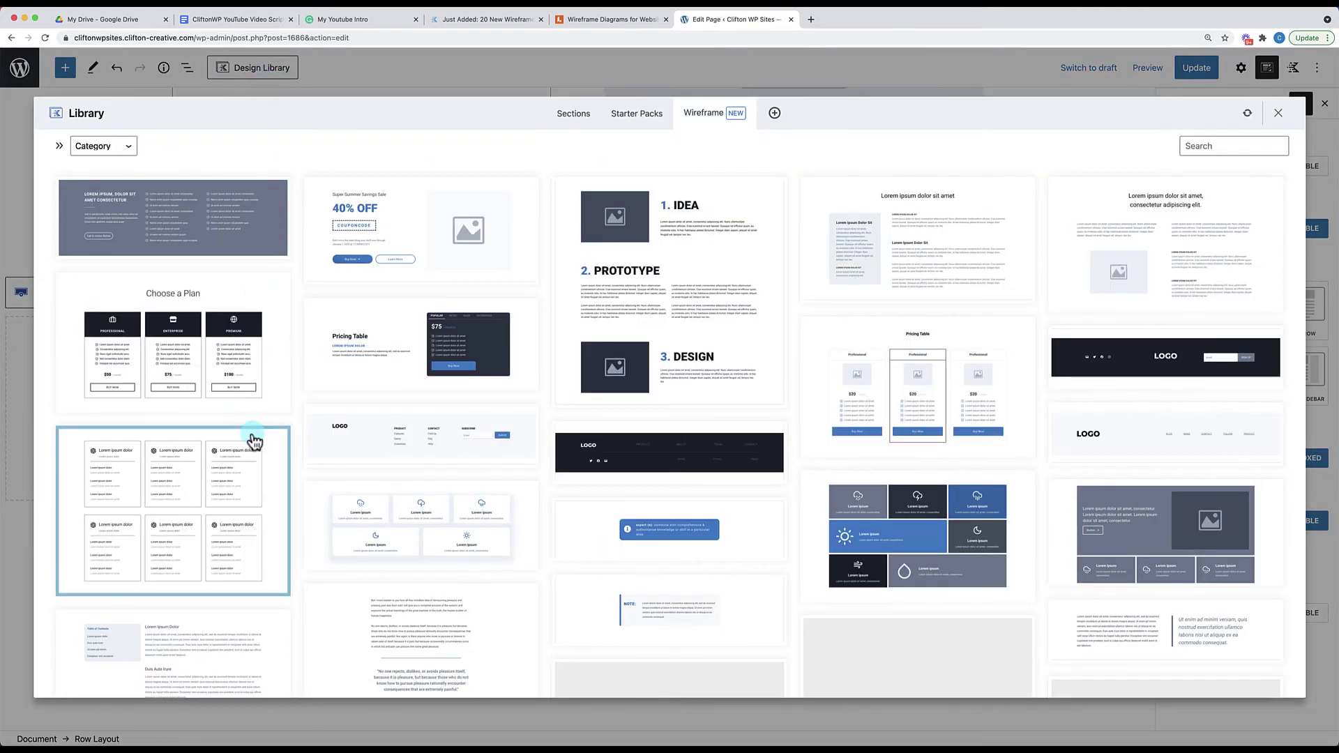
scroll(255, 441, "down", 5)
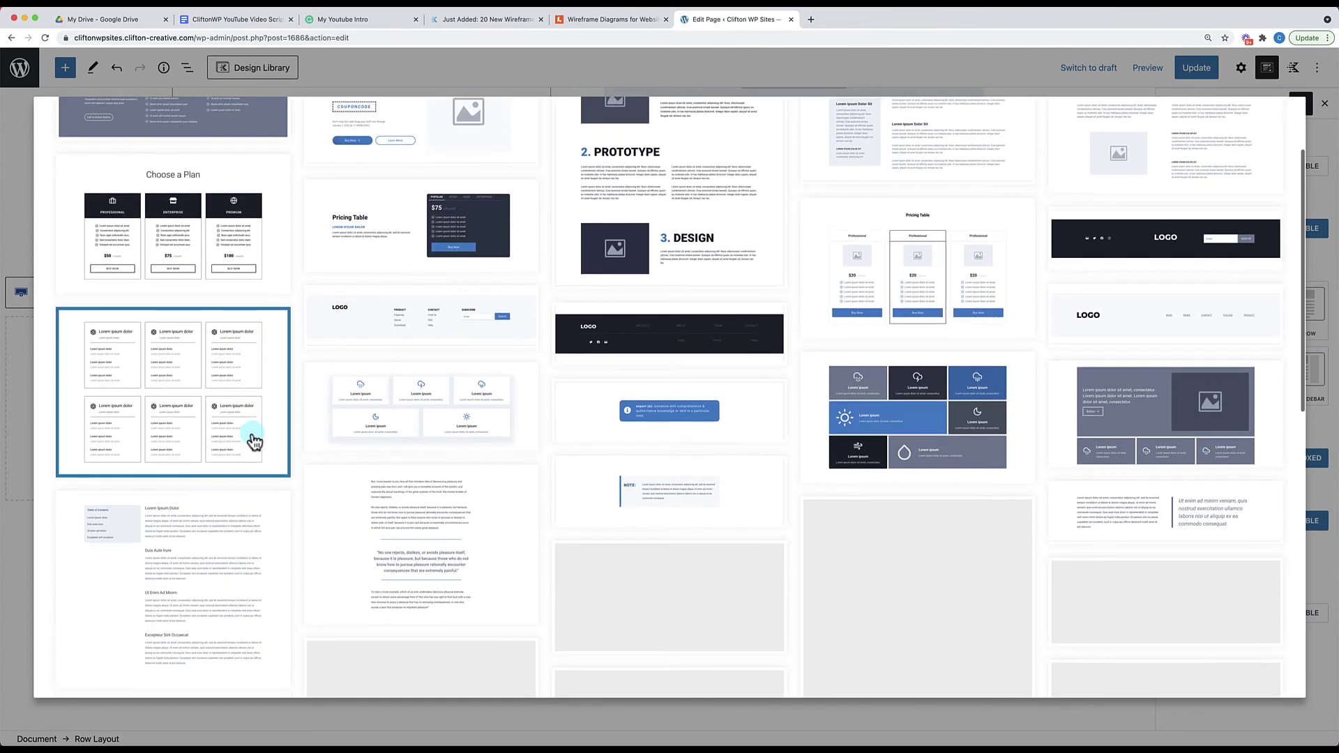
scroll(254, 442, "down", 10)
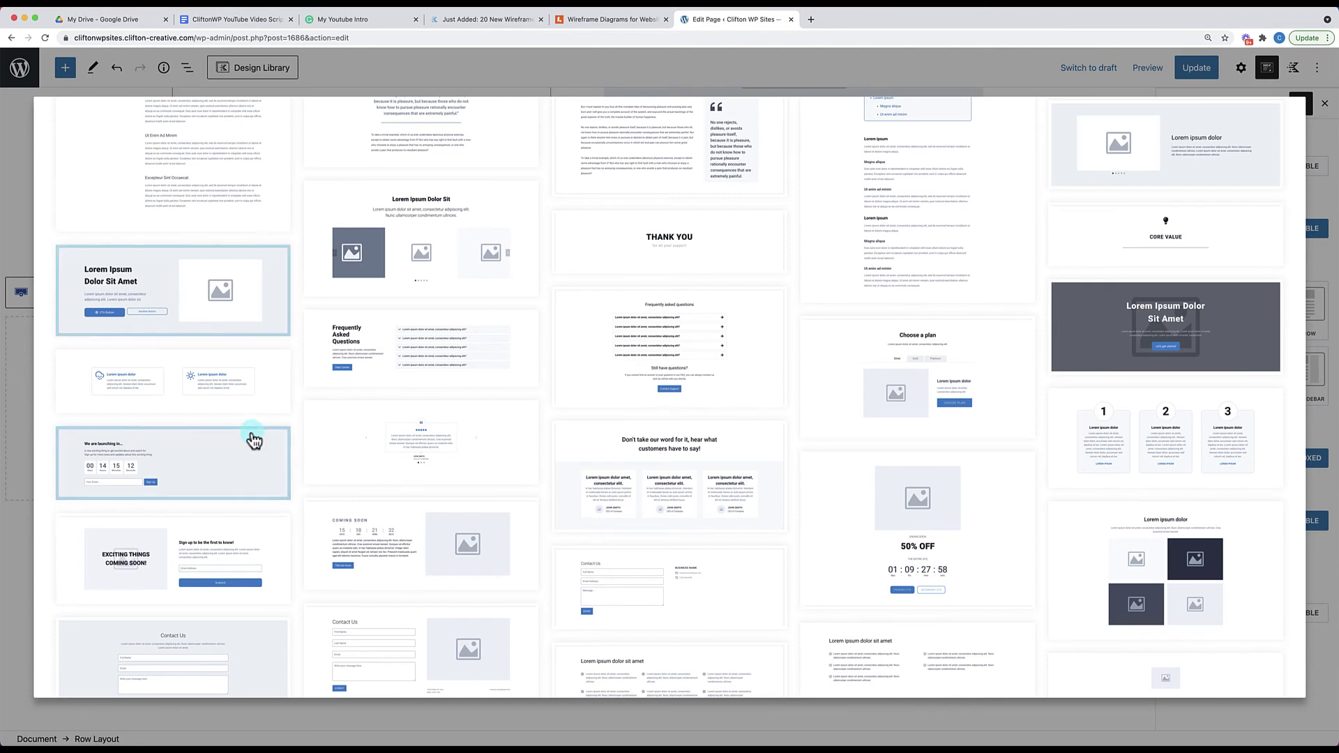
left_click(208, 293)
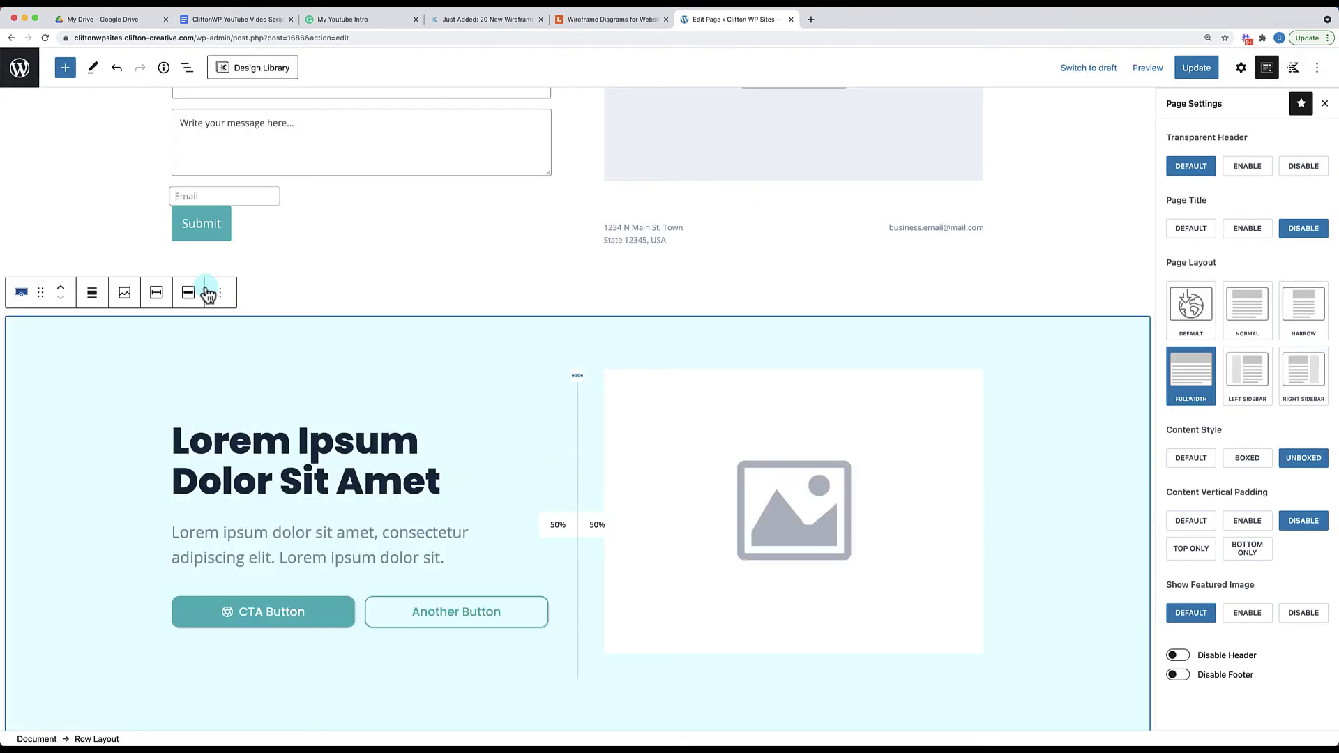
Move the new hero up six positions to sit just below the title
left_click(61, 293)
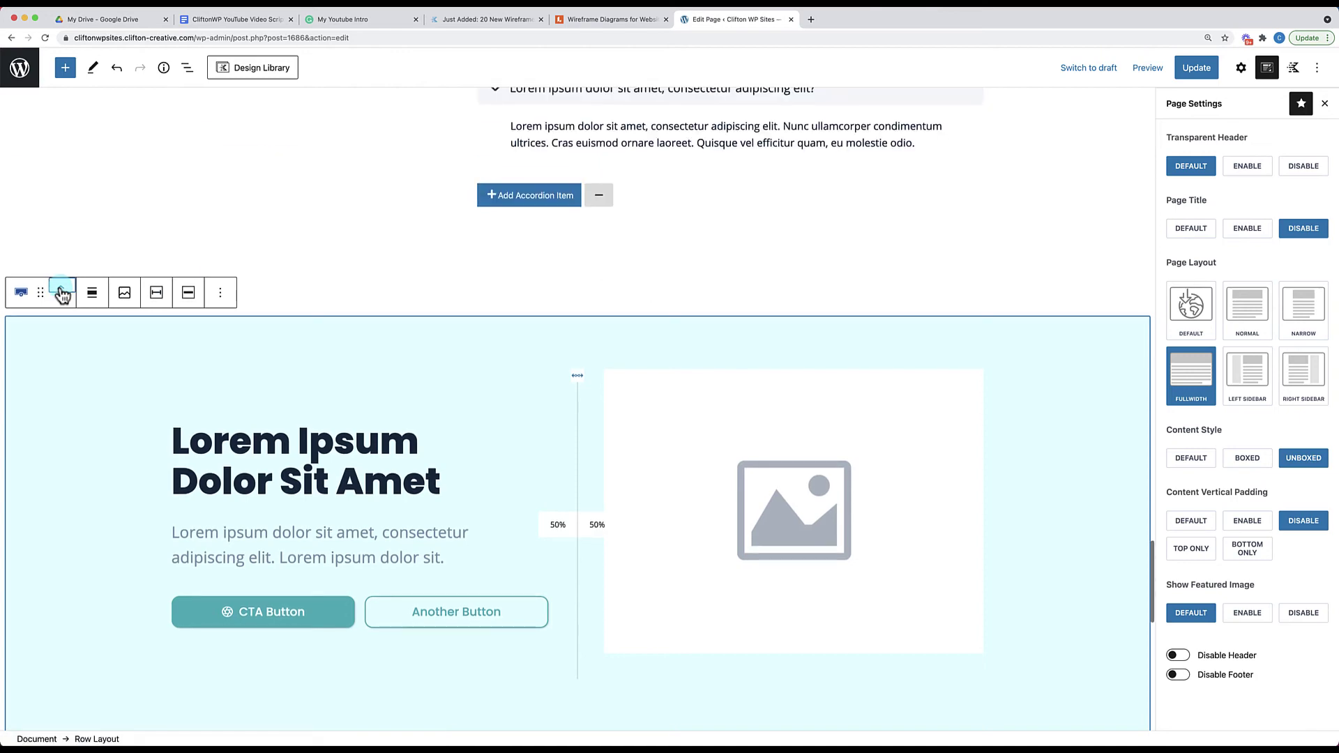
left_click(61, 293)
left_click(61, 293)
left_click(62, 293)
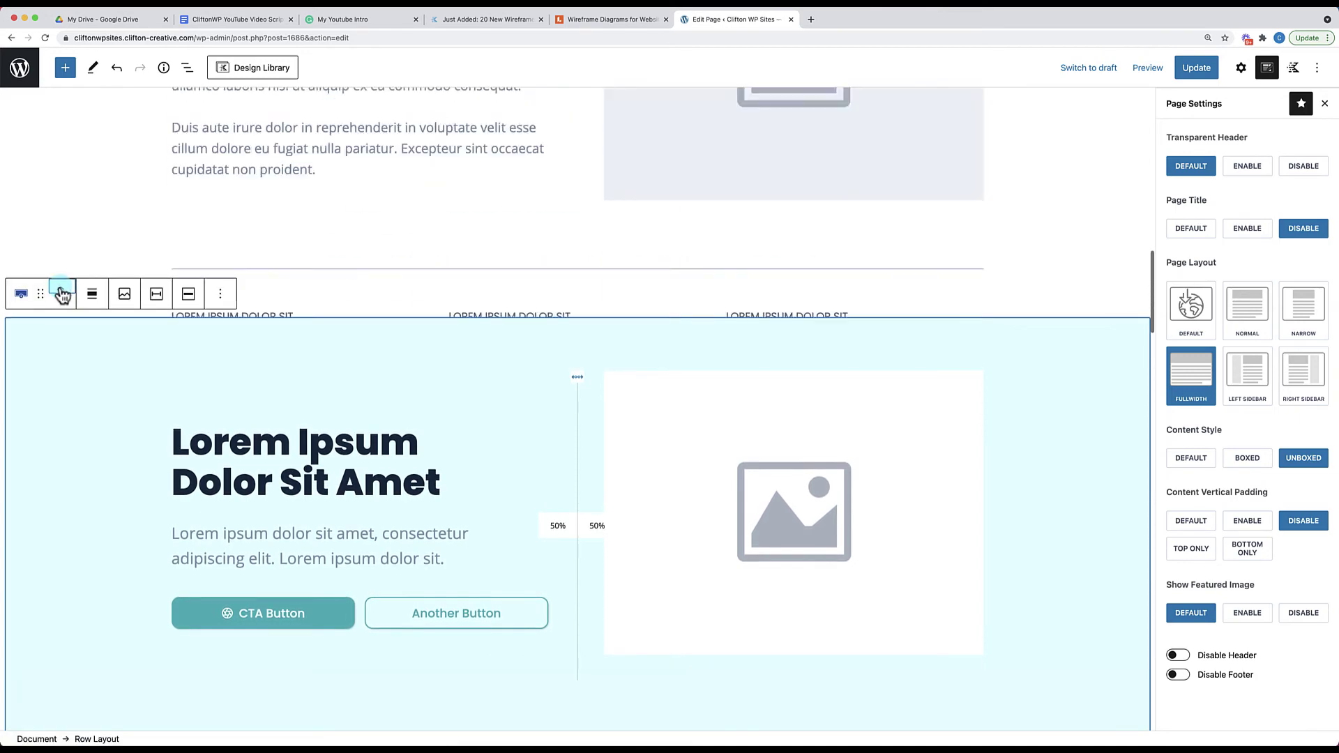
left_click(61, 293)
left_click(61, 293)
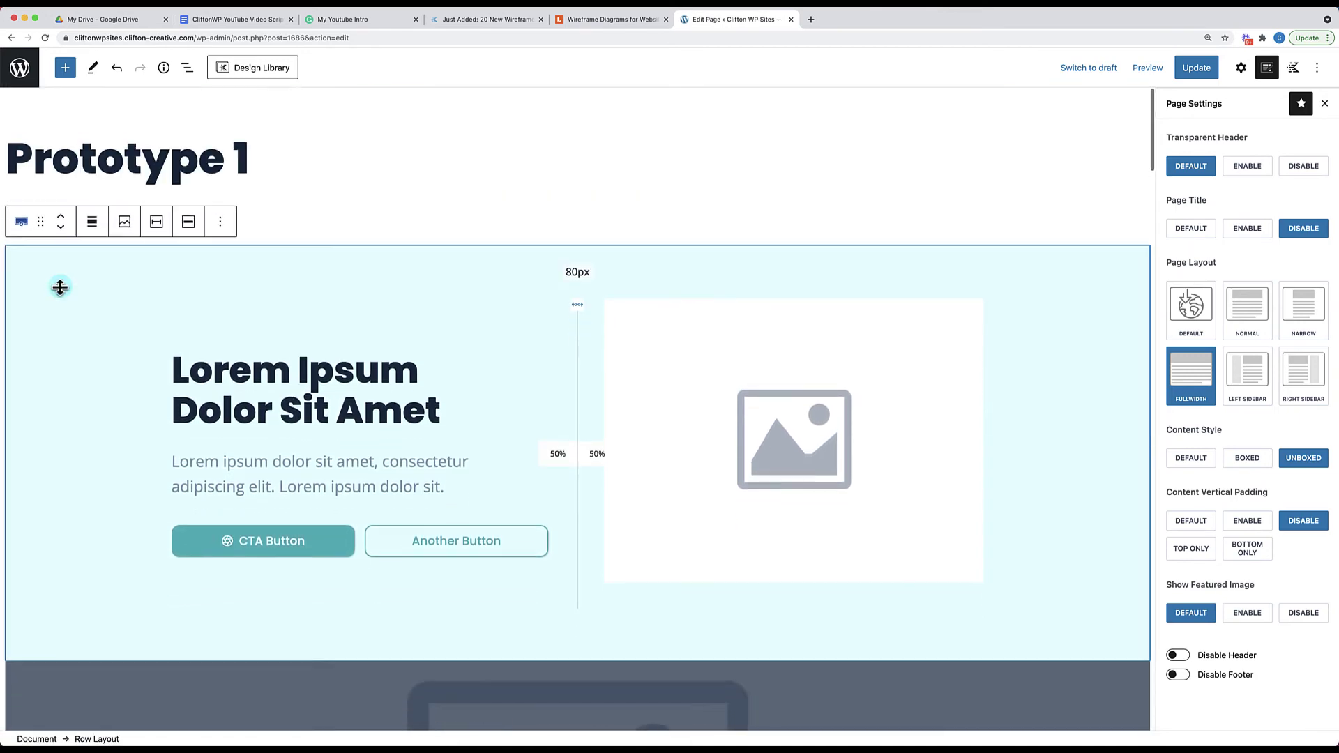
left_click(618, 203)
Remove the original dark hero section and update the page
scroll(538, 442, "down", 2)
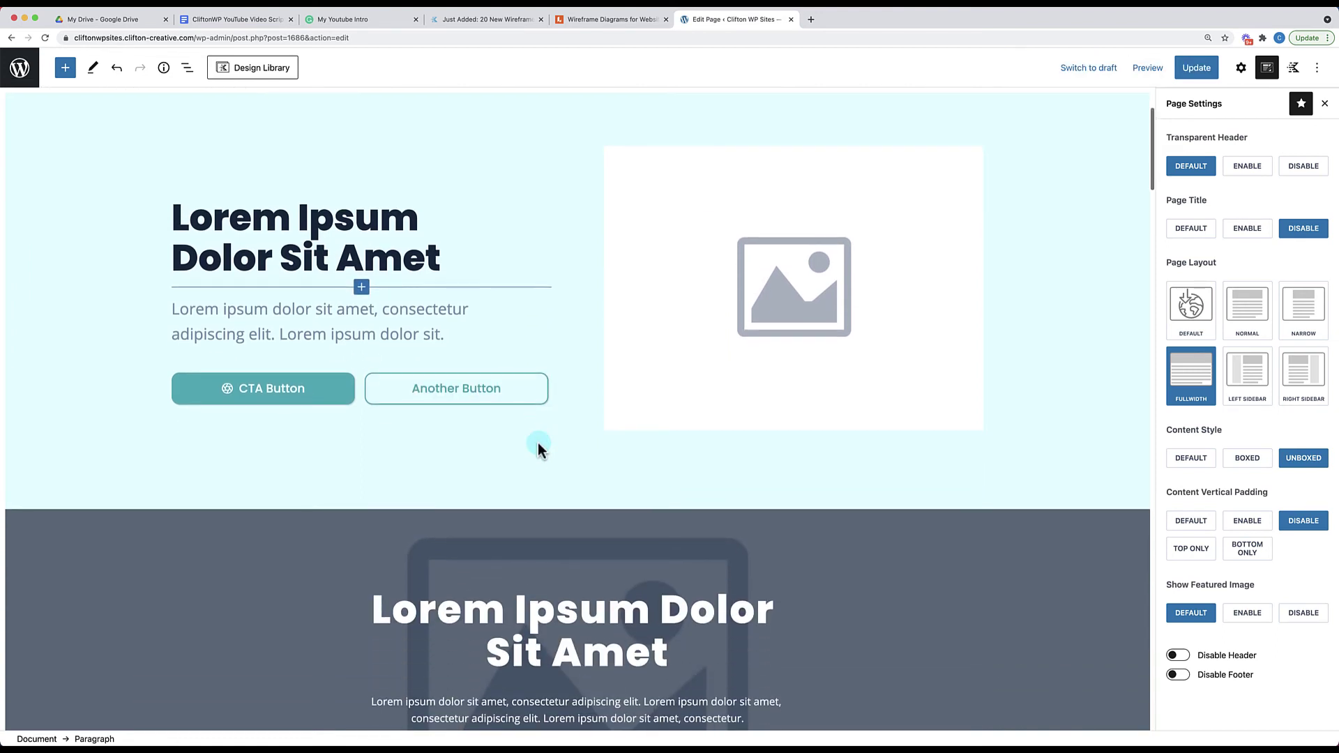
scroll(452, 479, "down", 1)
left_click(308, 538)
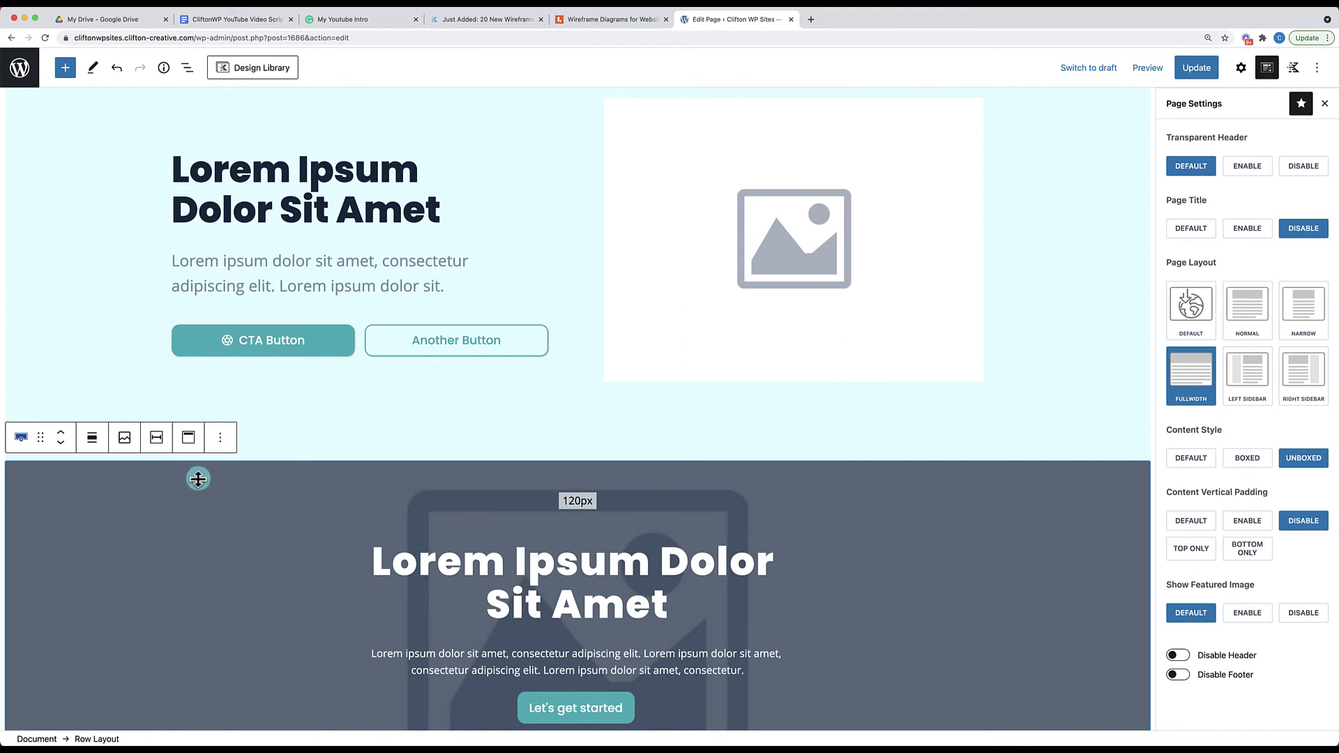
left_click(220, 437)
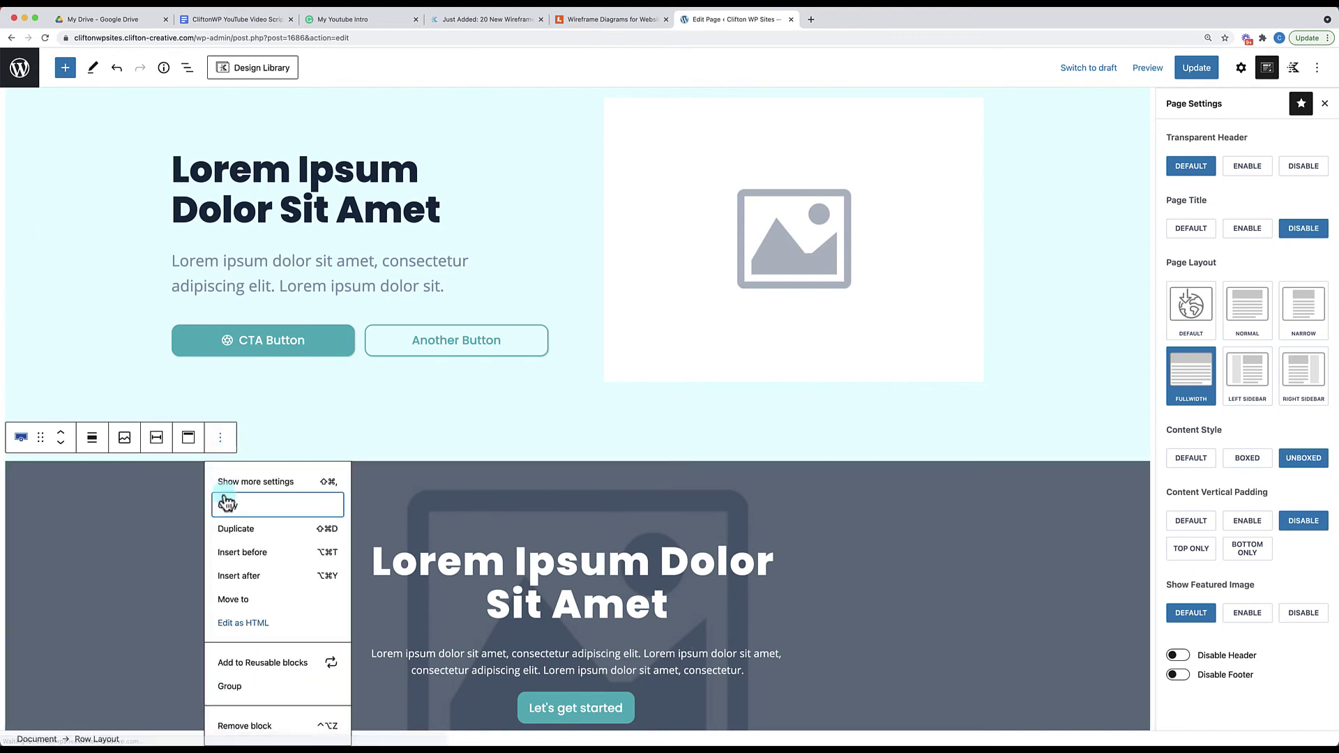
left_click(253, 724)
left_click(1204, 69)
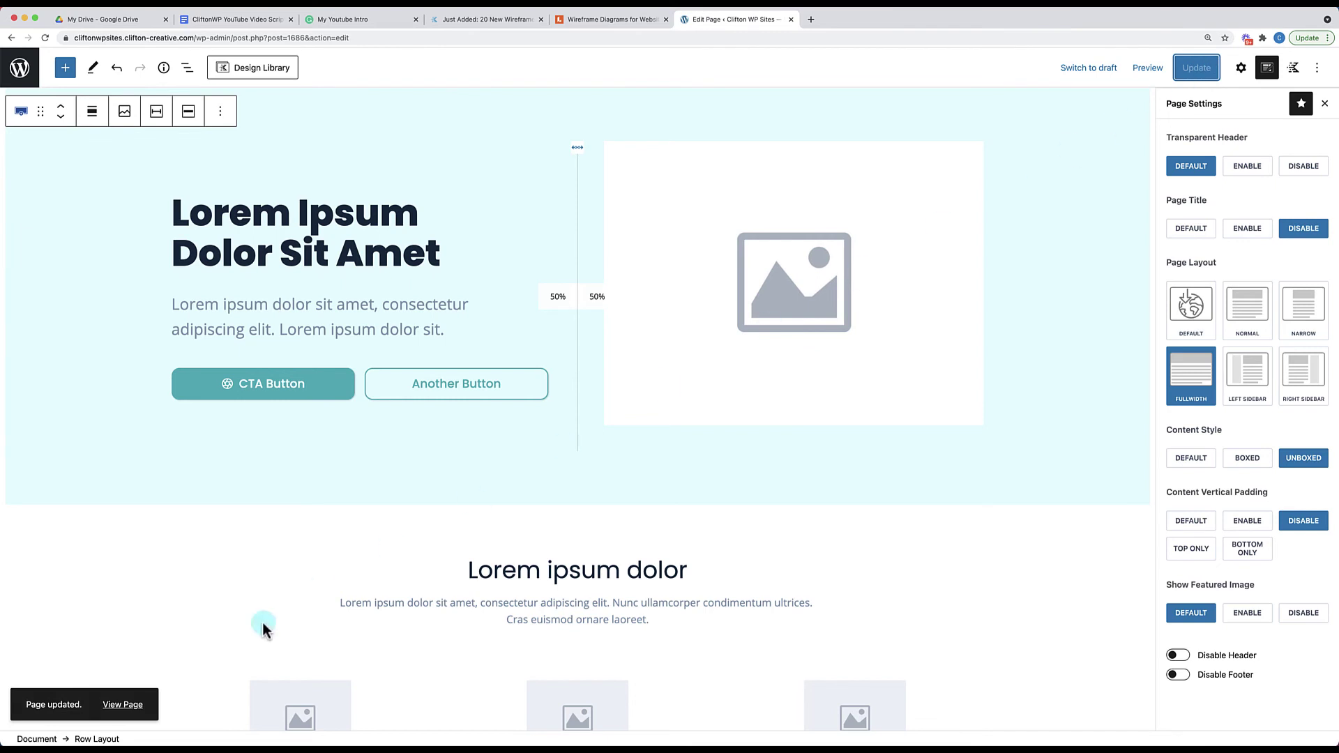
View the live page and scroll through the new hero, features, testimonials, pricing, FAQ and contact sections
left_click(123, 705)
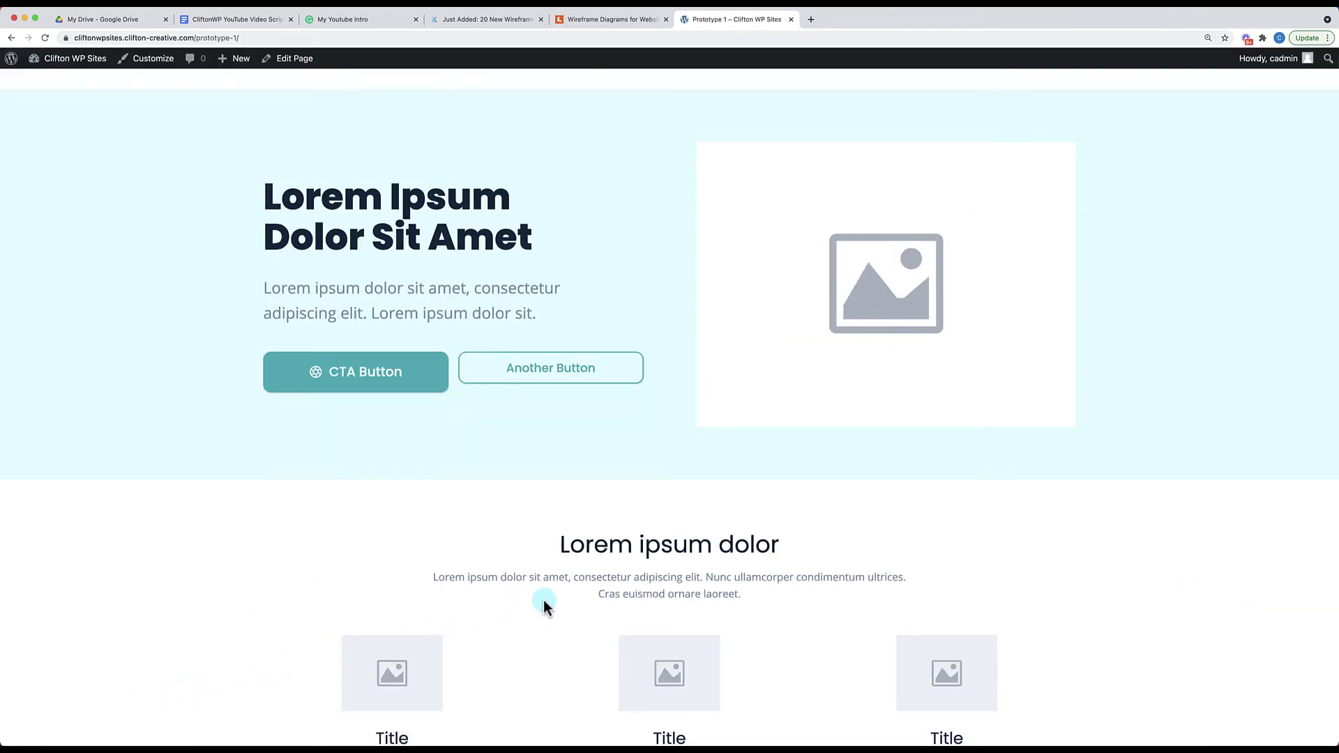
scroll(547, 604, "down", 10)
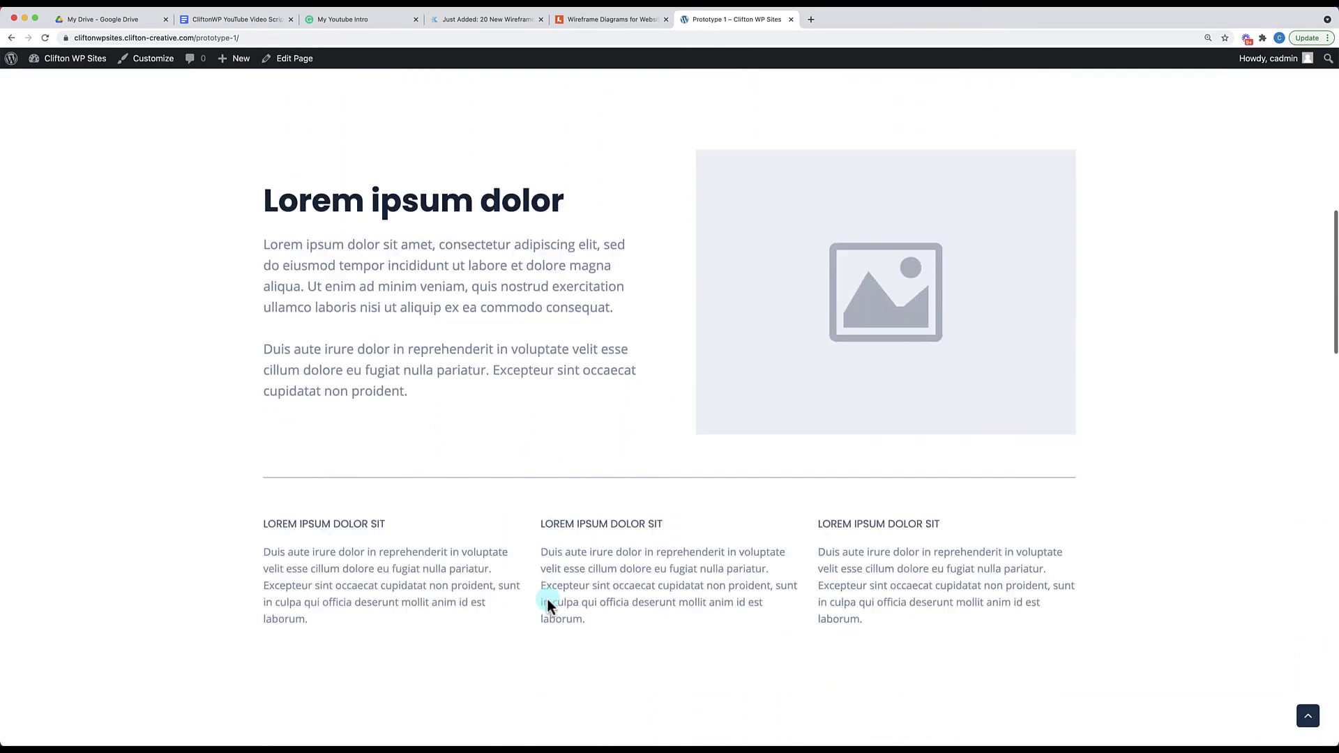
scroll(547, 604, "down", 20)
scroll(548, 600, "up", 8)
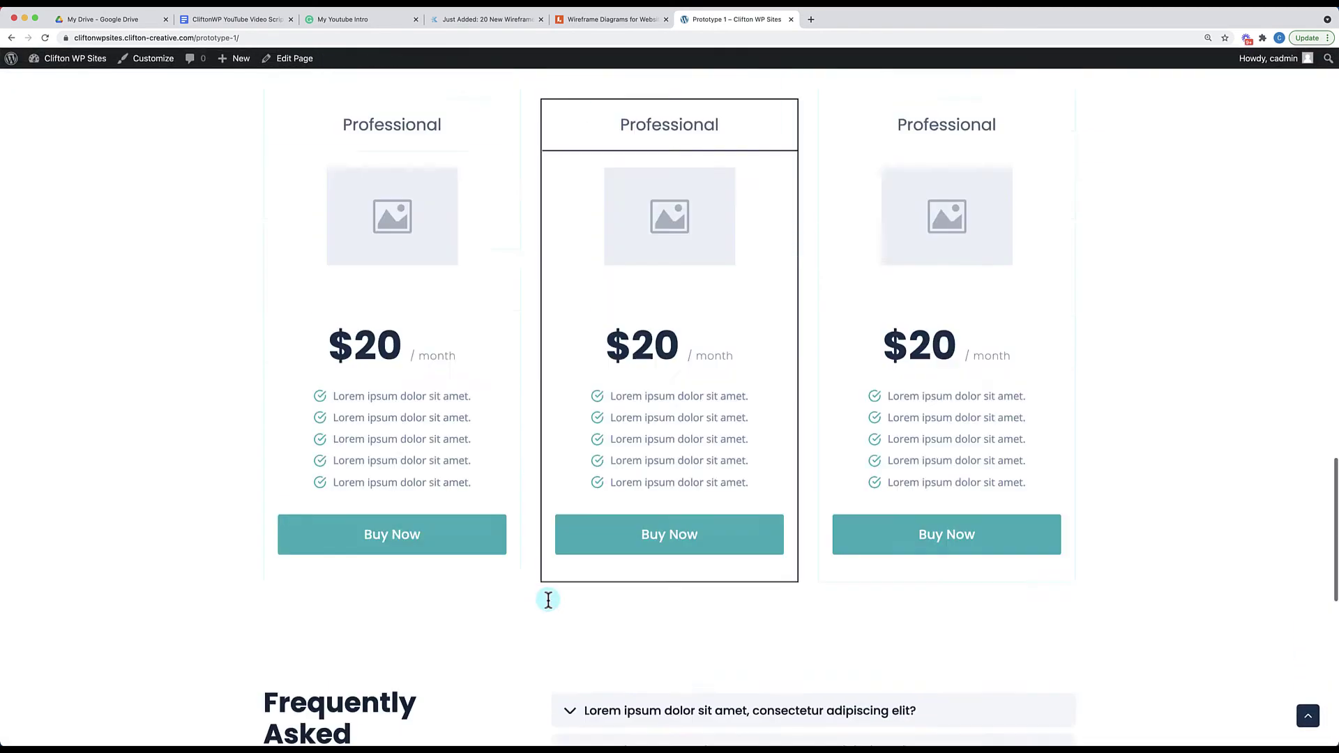
scroll(548, 600, "up", 20)
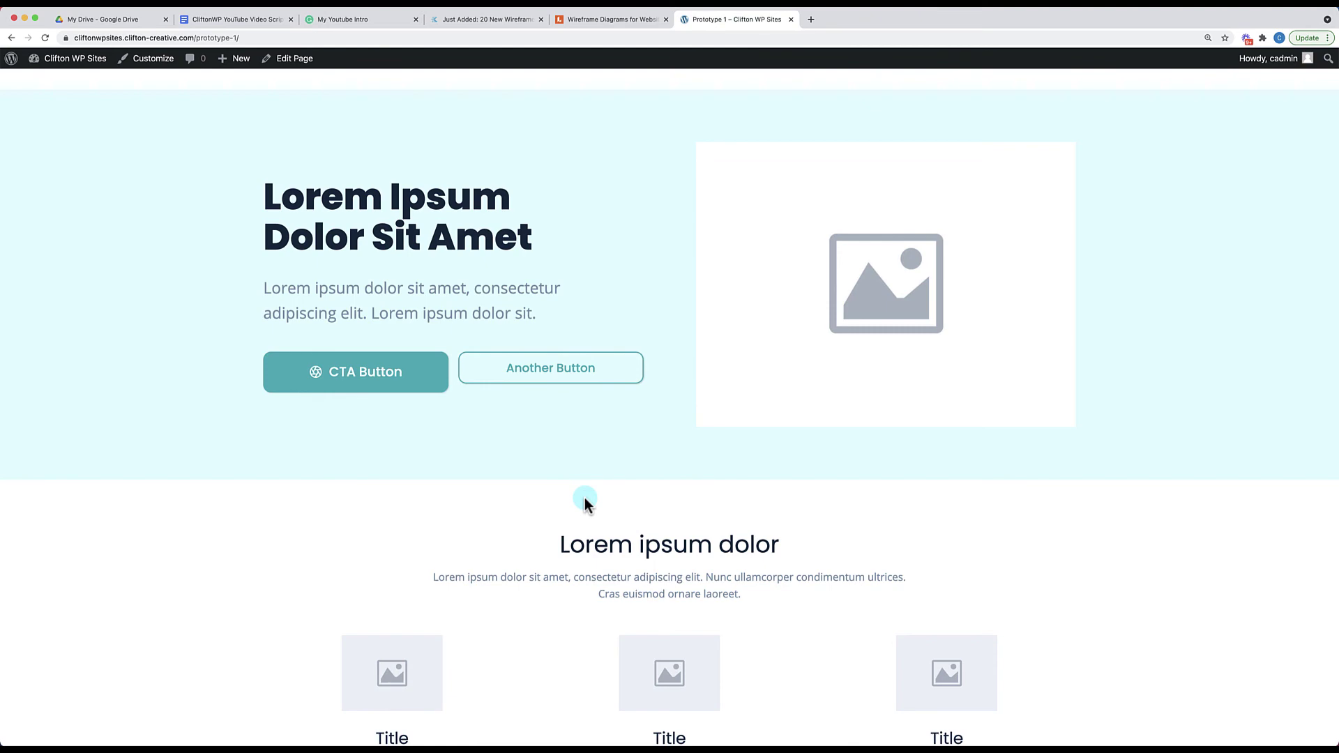
scroll(584, 498, "down", 10)
scroll(584, 500, "down", 13)
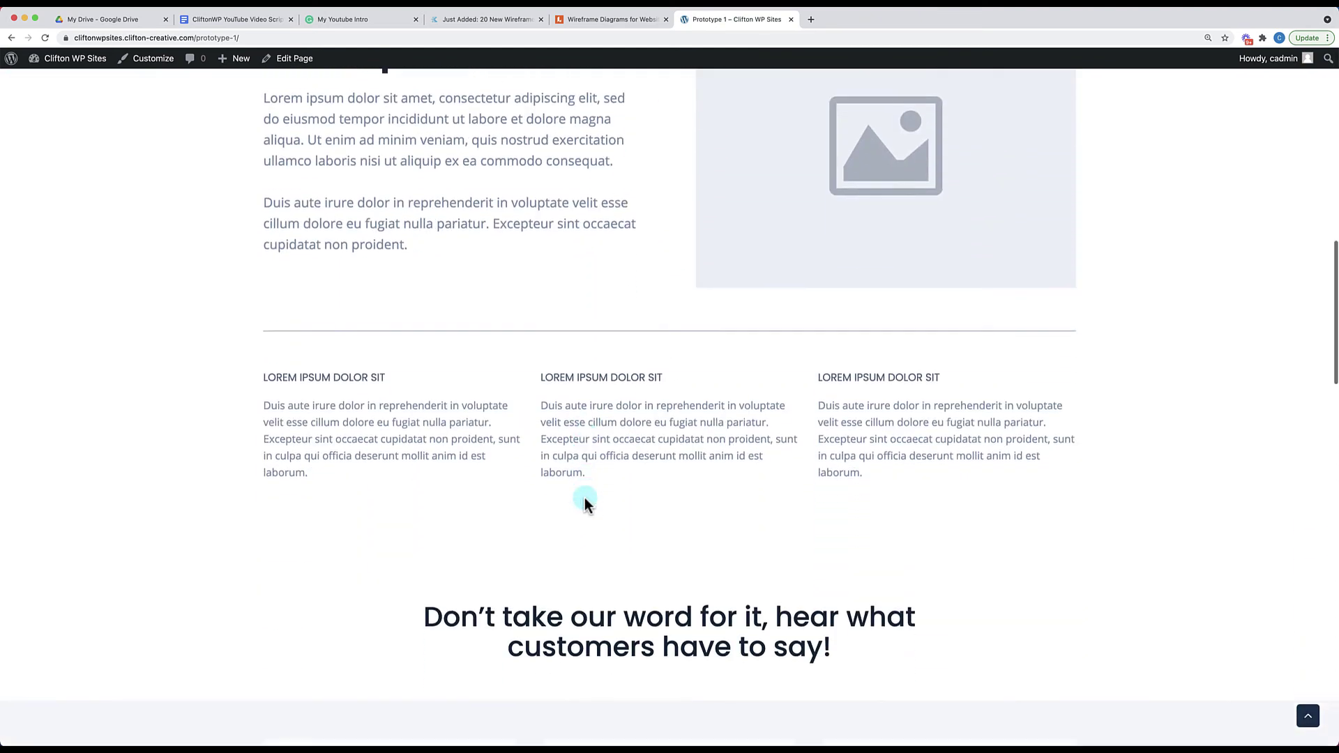
scroll(584, 501, "down", 5)
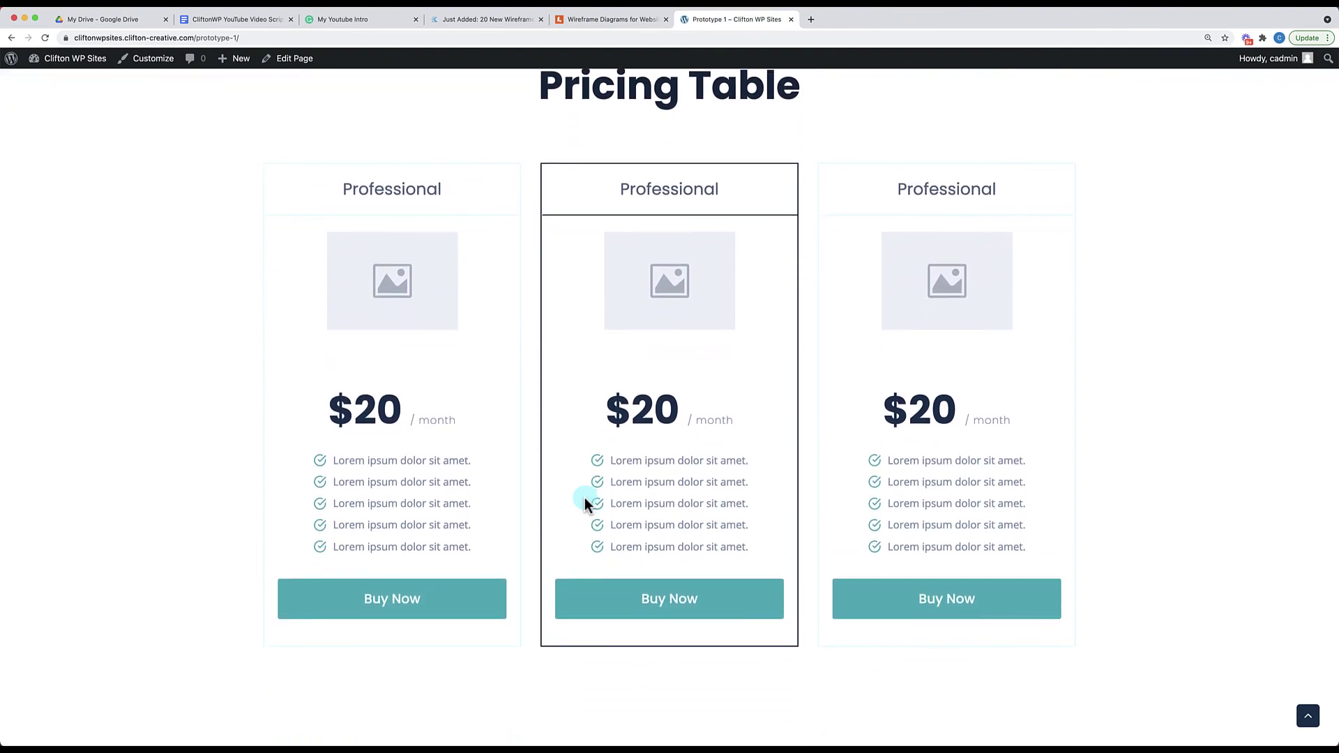
scroll(585, 500, "down", 4)
scroll(585, 496, "down", 7)
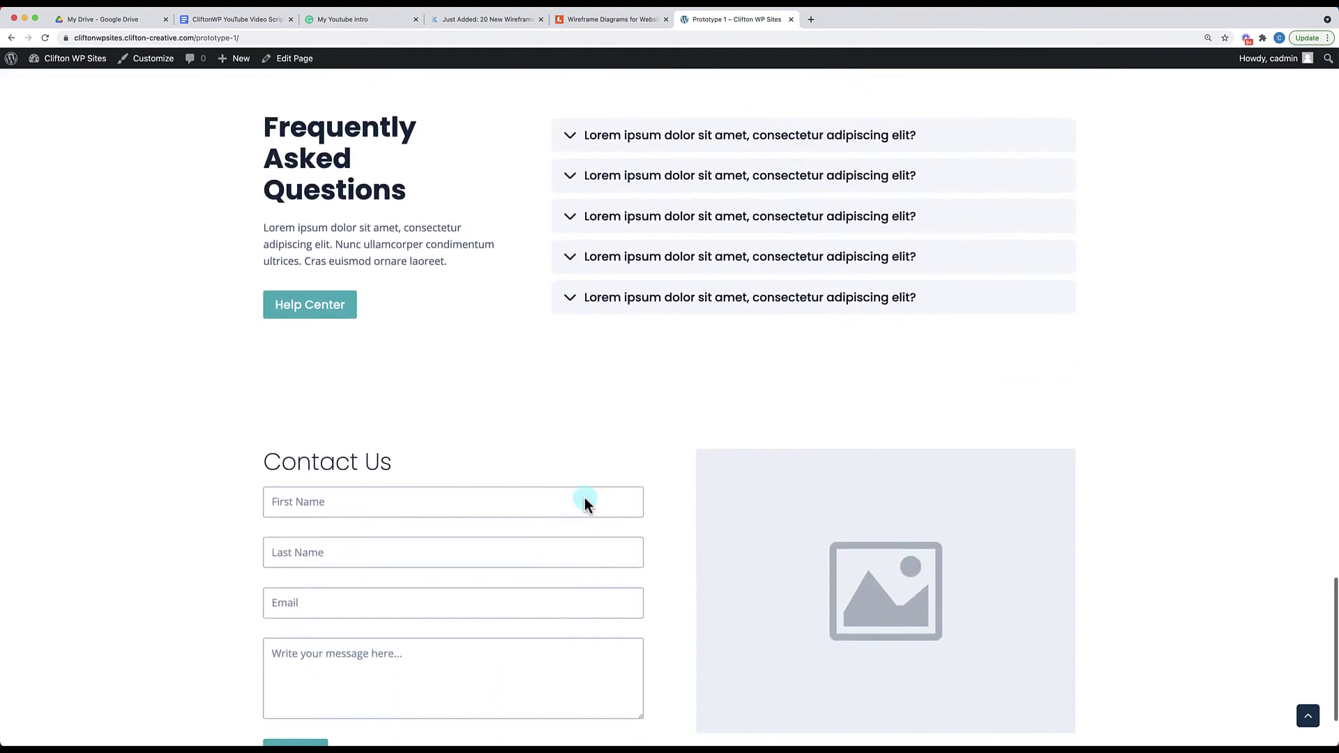
scroll(585, 497, "up", 20)
scroll(585, 496, "up", 14)
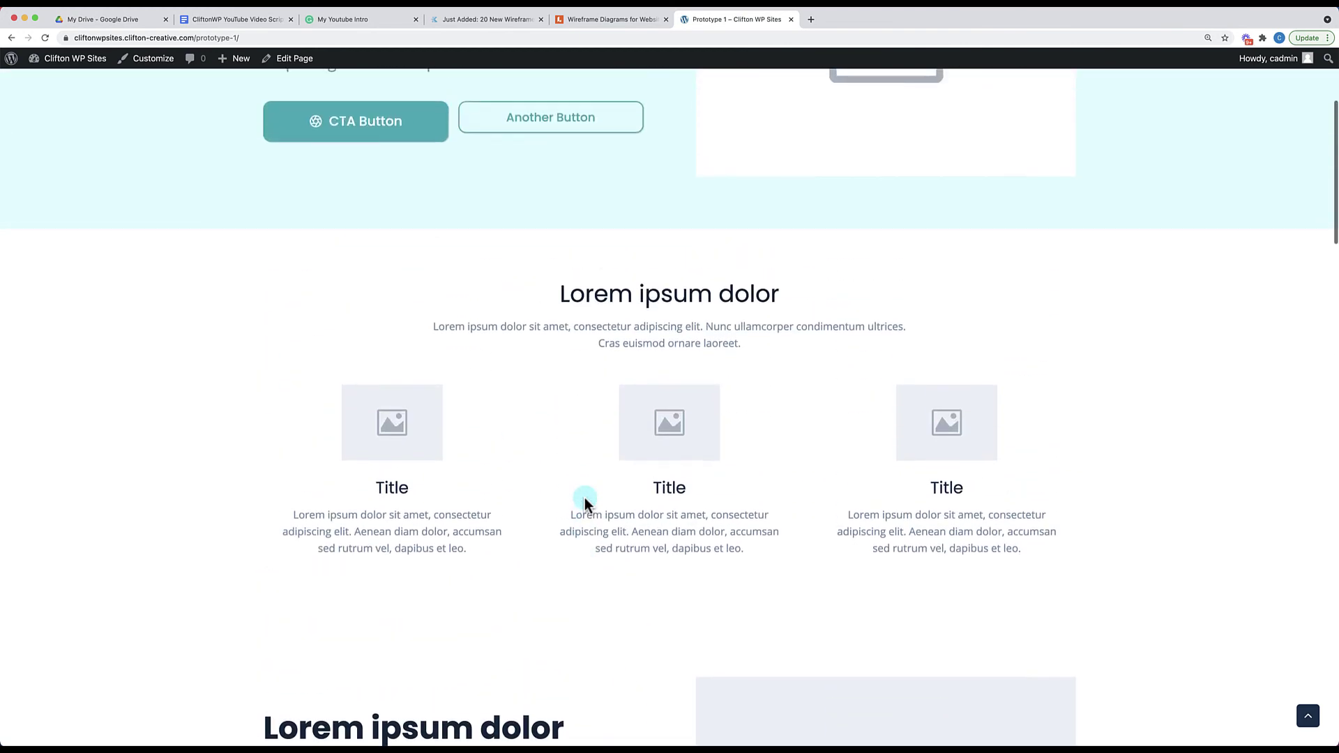
scroll(585, 498, "up", 4)
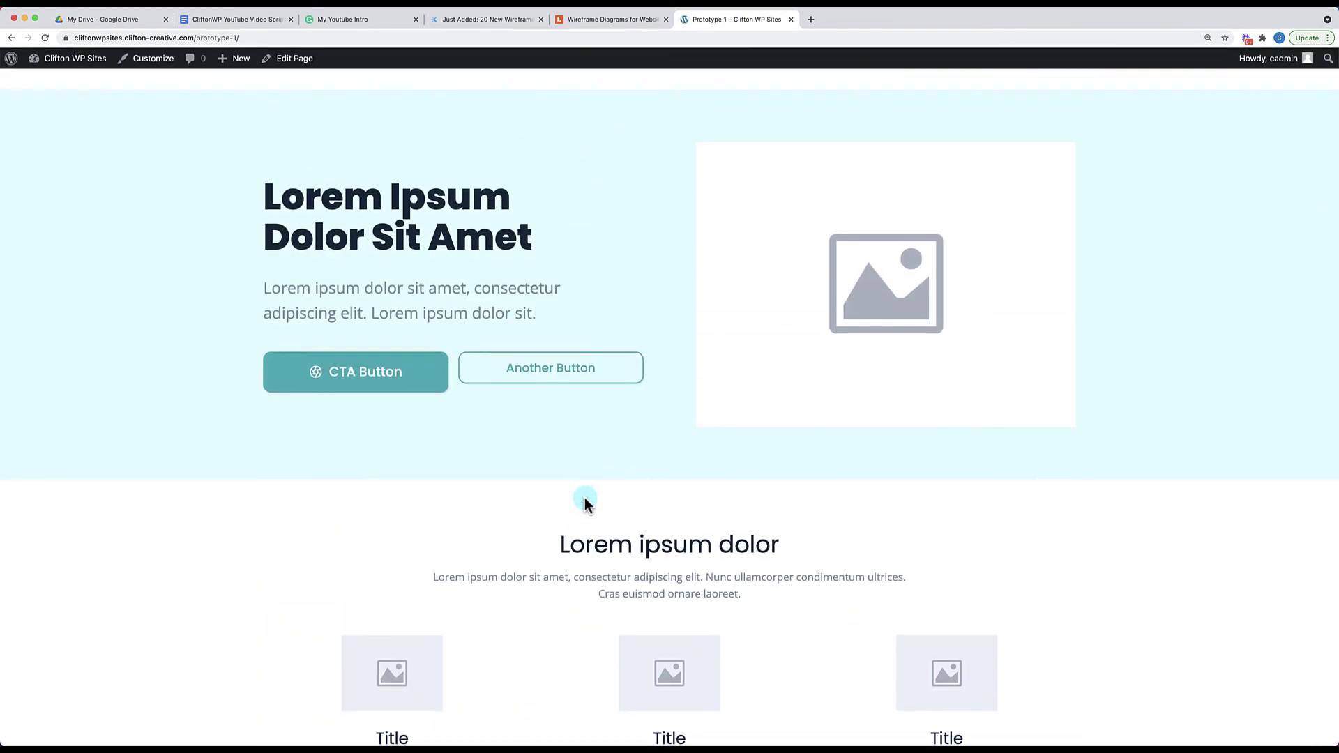